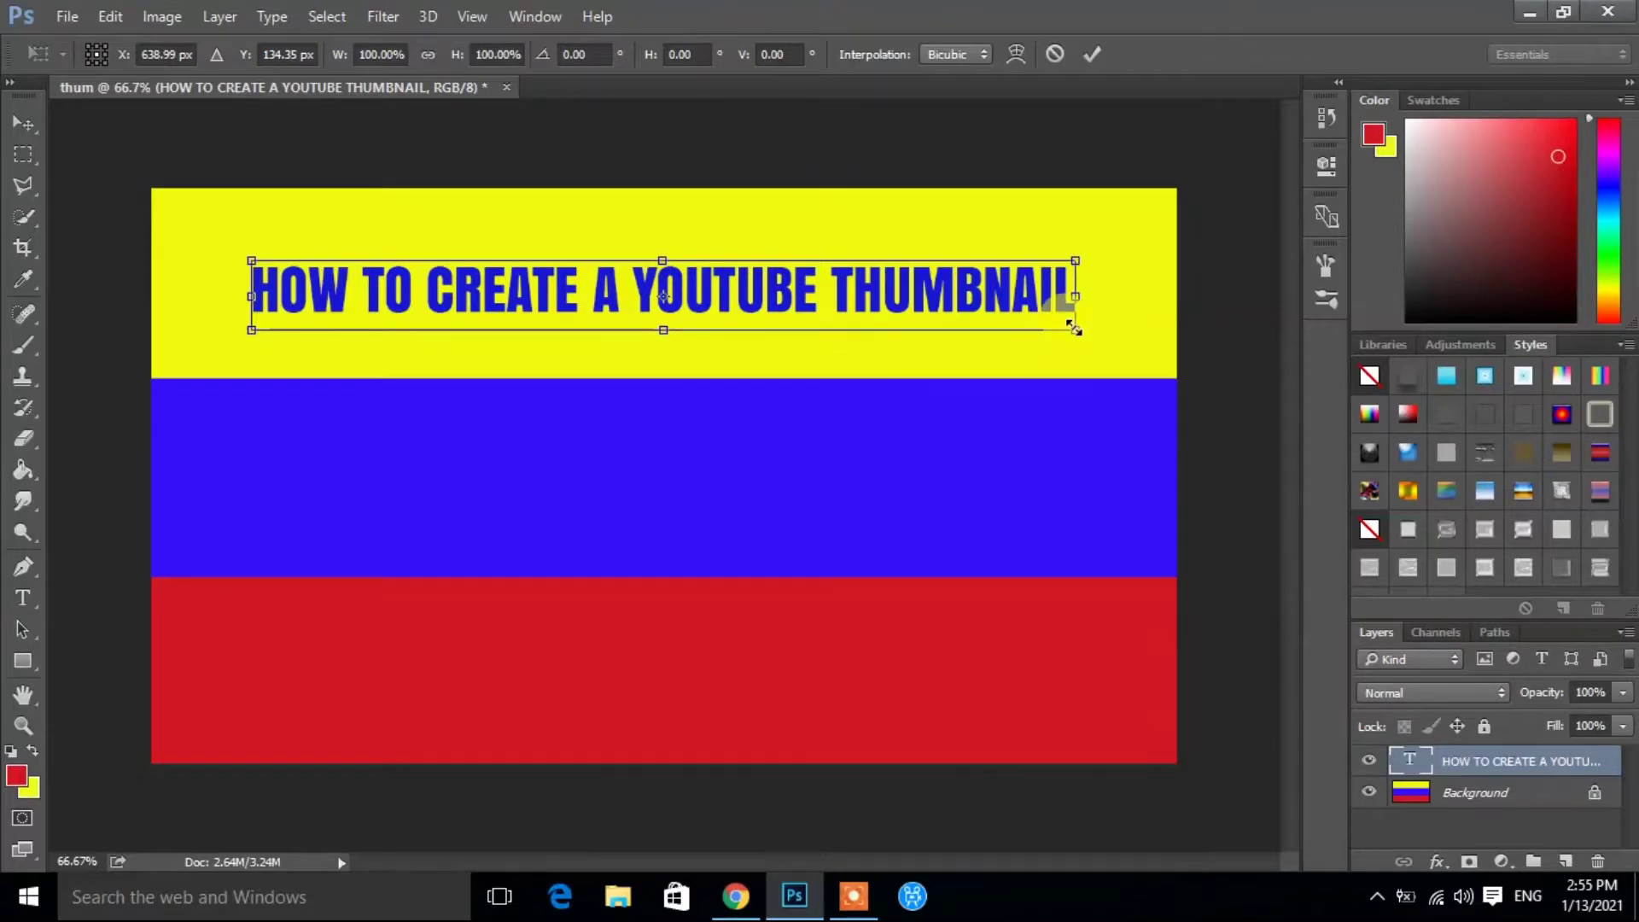
Scale up the HOW TO CREATE A YOUTUBE THUMBNAIL heading nearly band-wide and nudge it left
drag(1074, 329, 1153, 350)
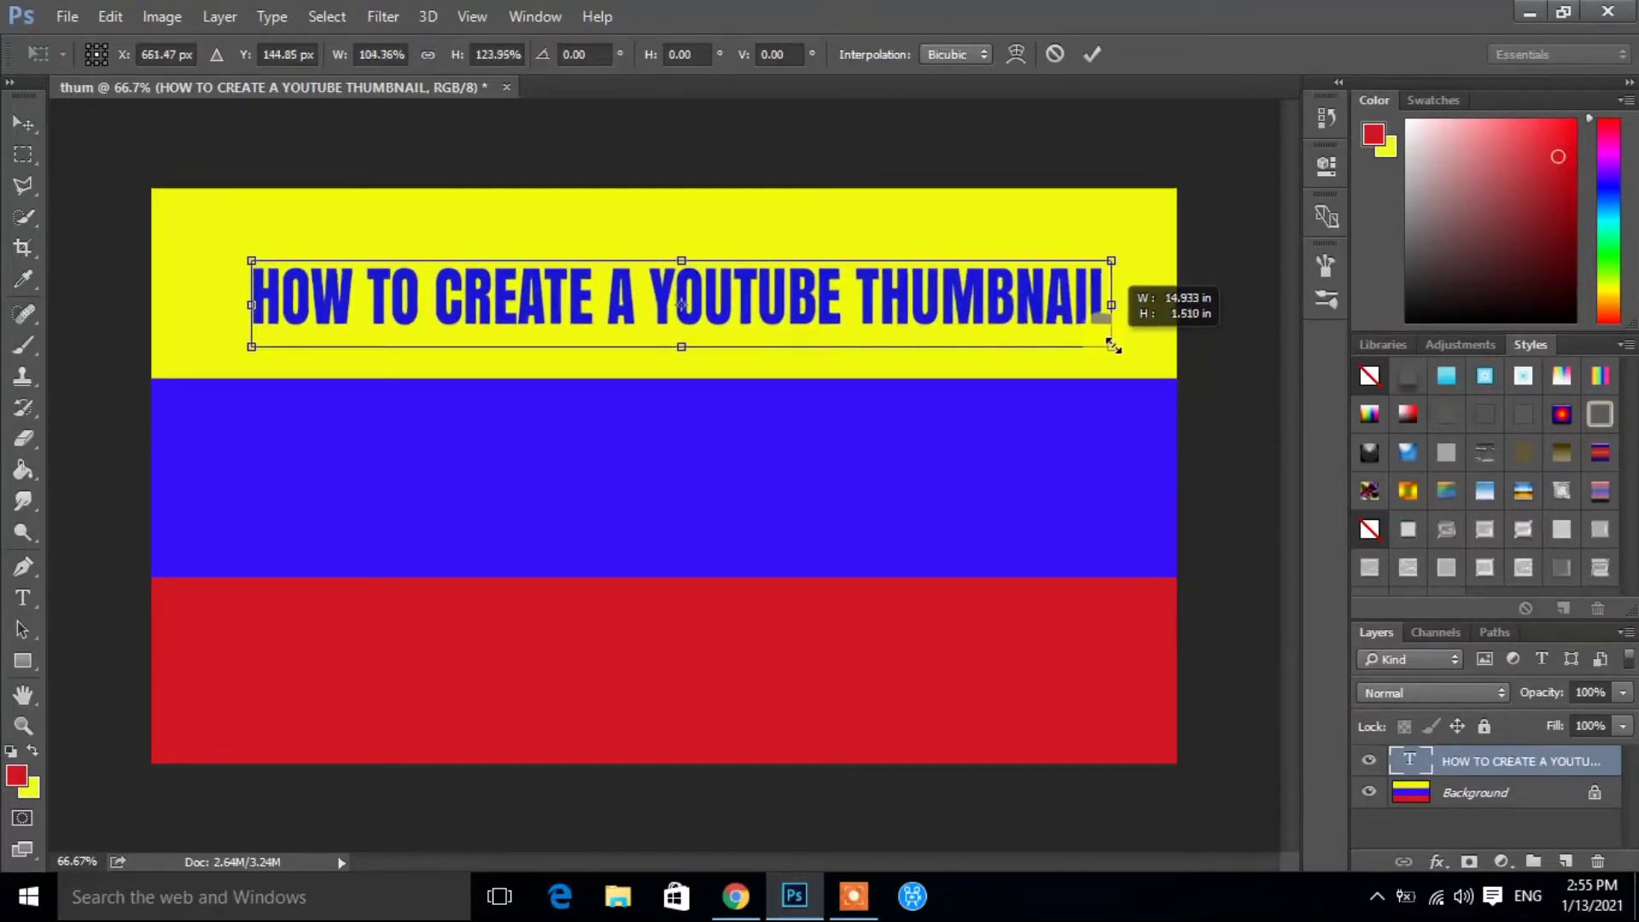
drag(249, 297, 193, 304)
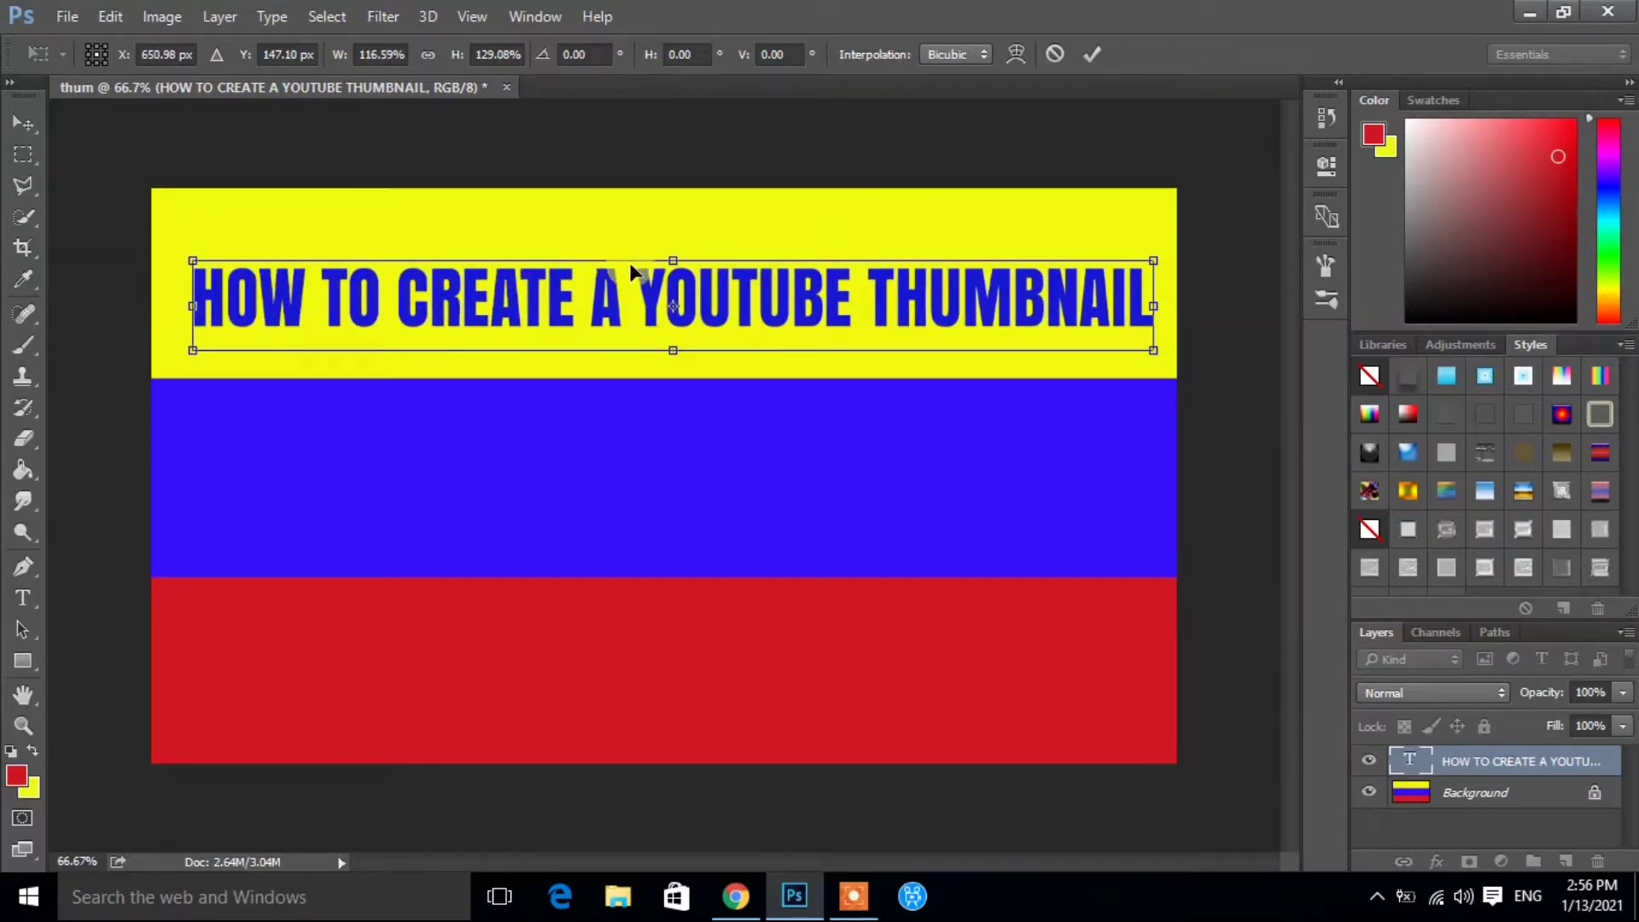
key(Return)
drag(717, 297, 705, 305)
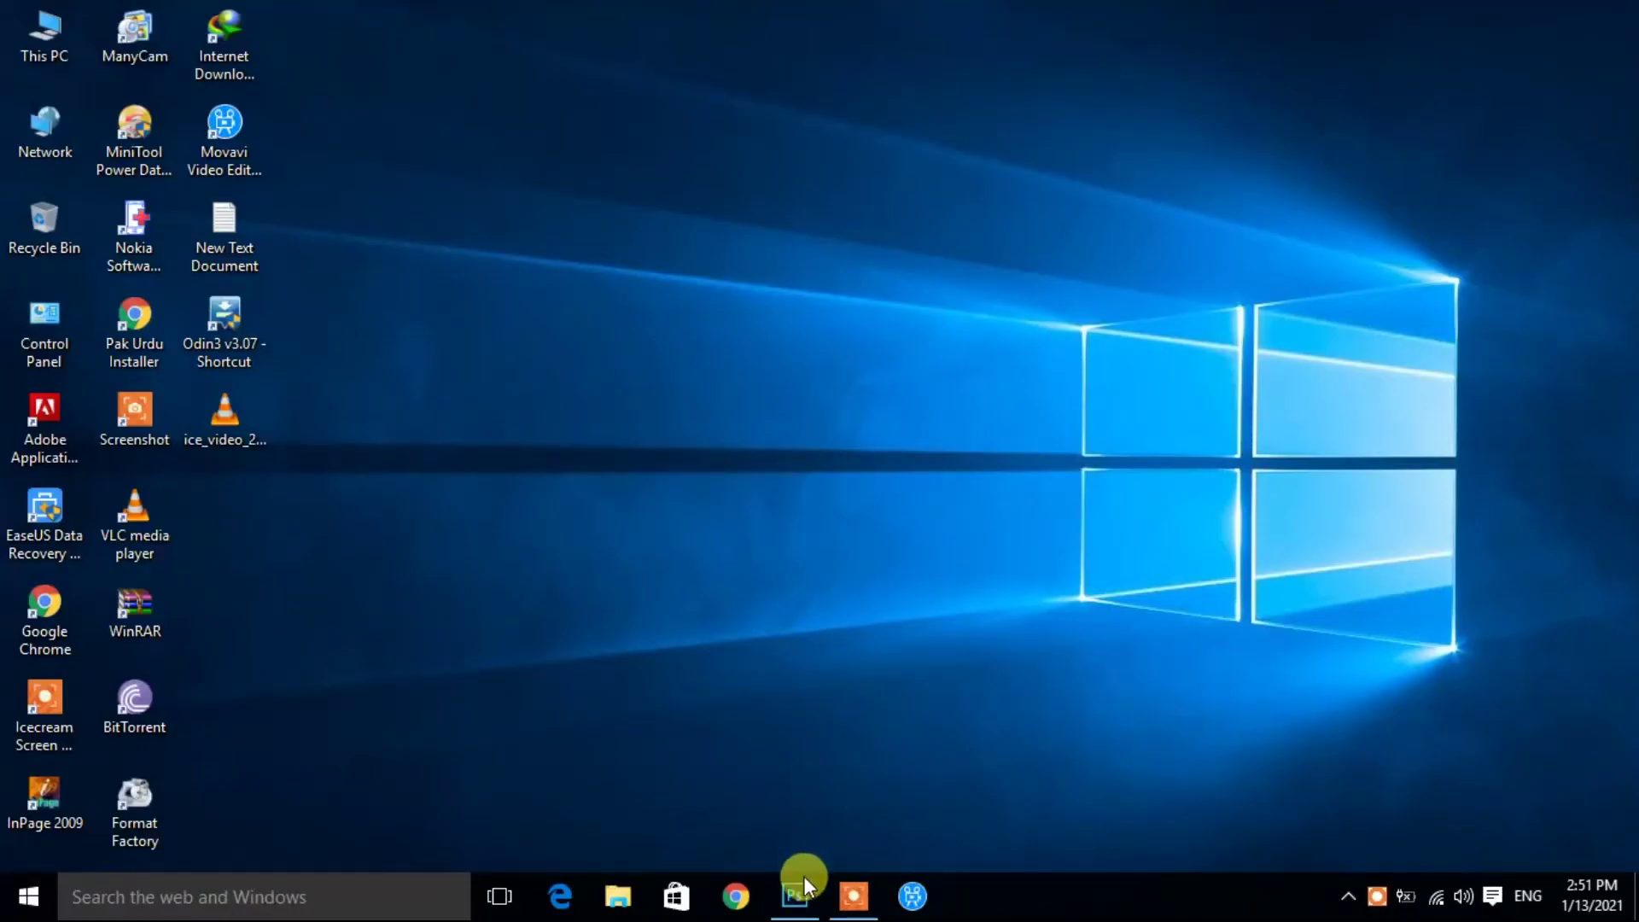
Create a new white 1280 × 720 px document named thum at 72 ppi
click(793, 897)
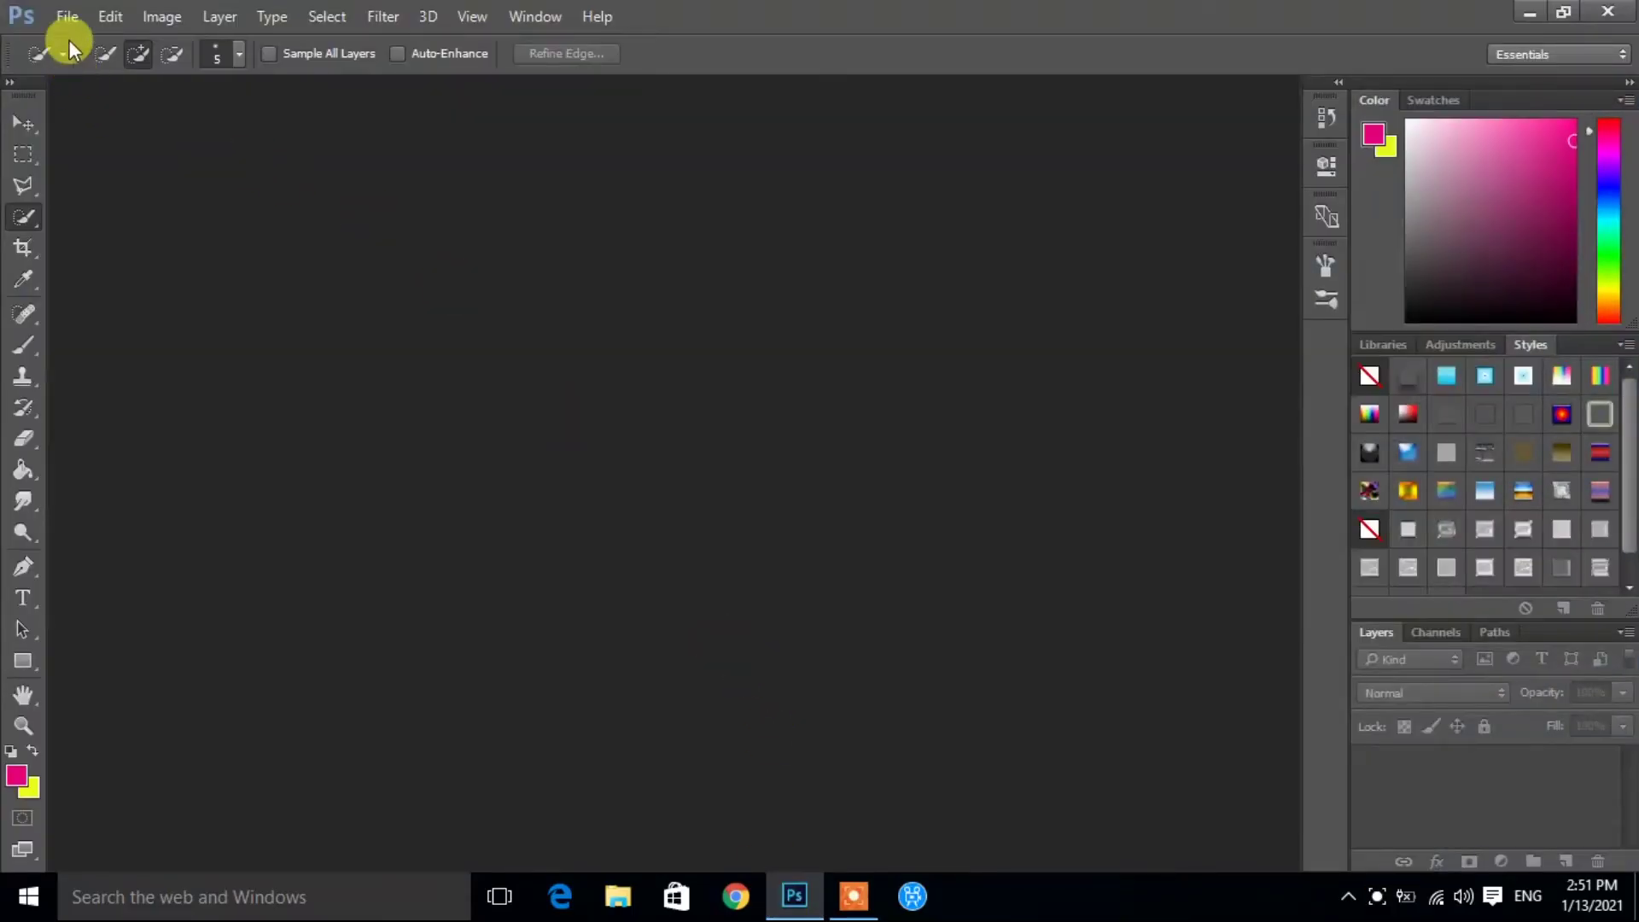
click(65, 16)
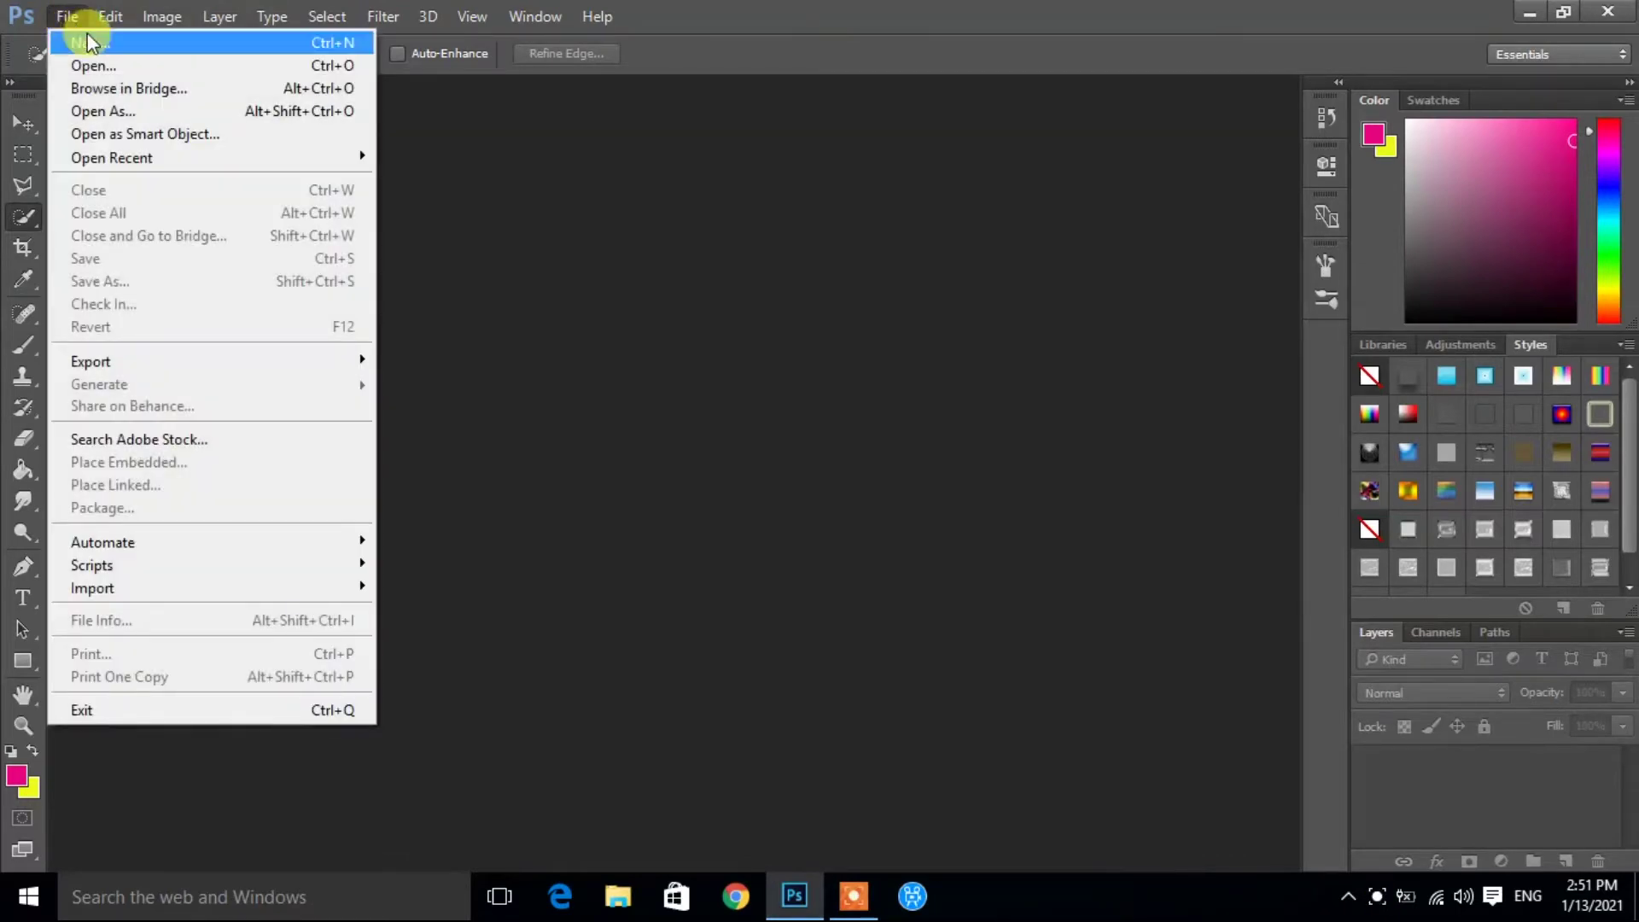
click(89, 43)
text(thum)
text(1280)
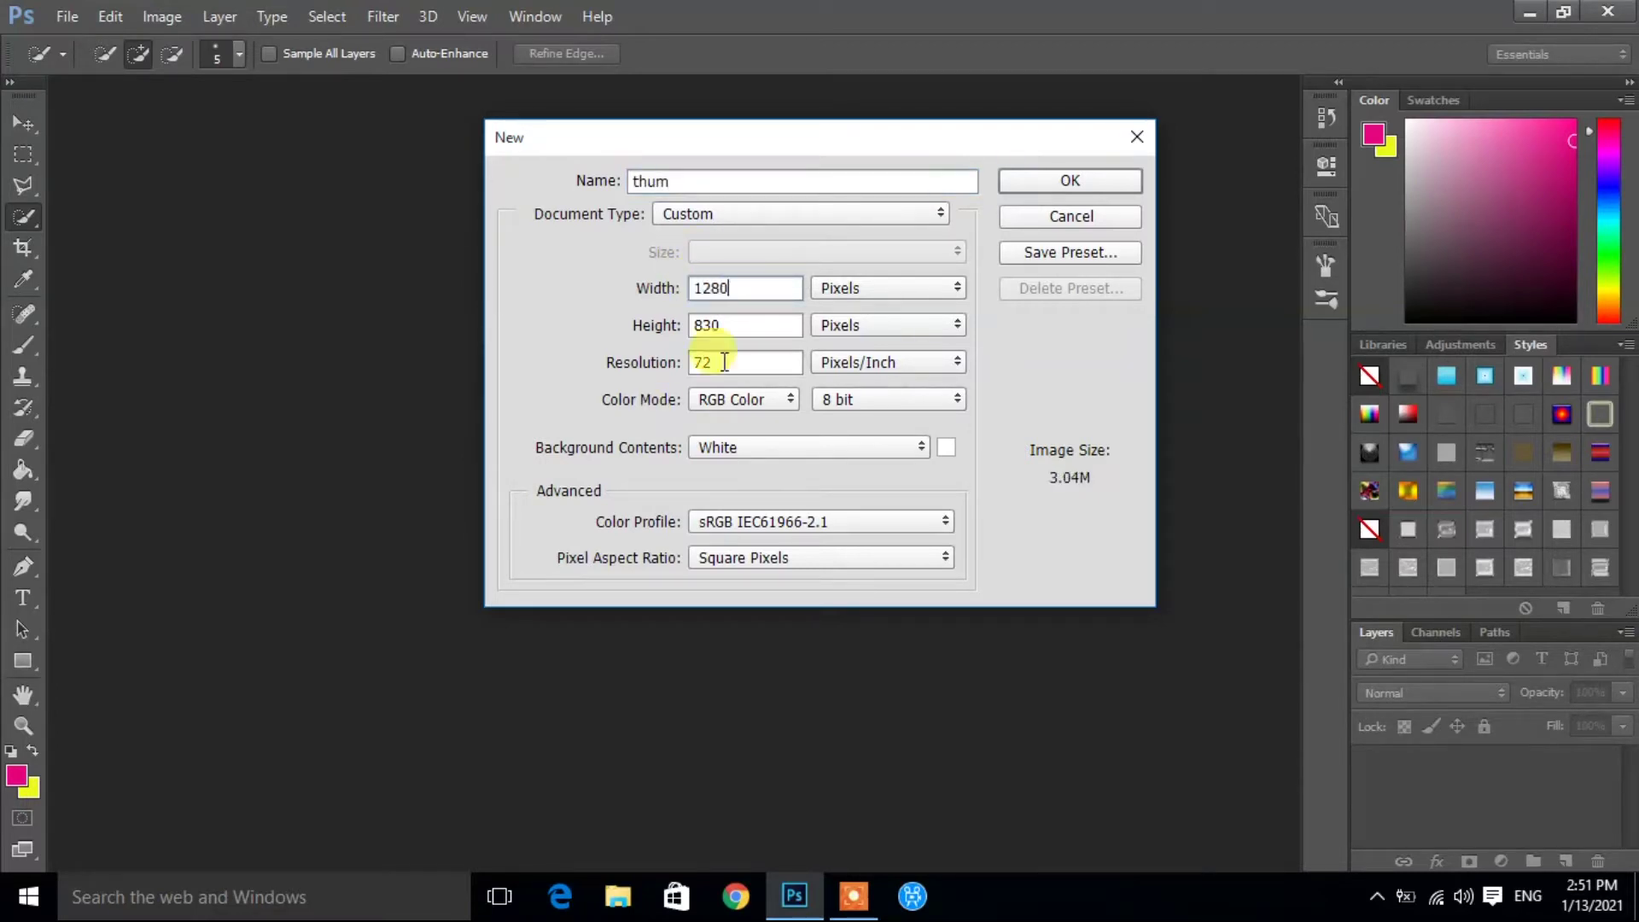
key(Tab)
text(720)
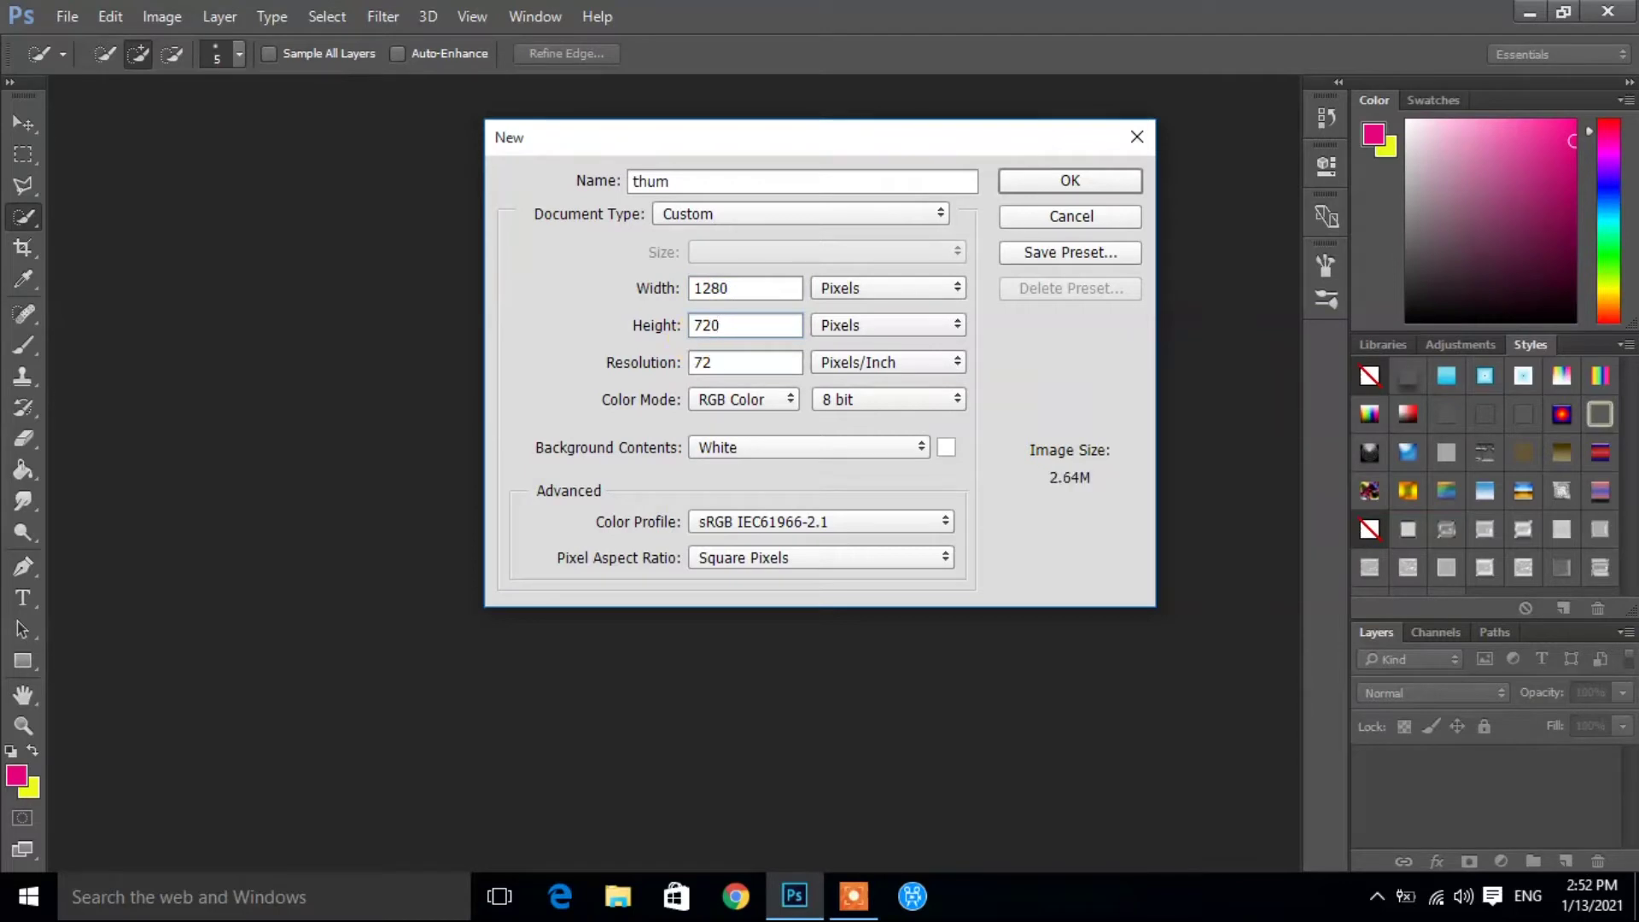
click(1045, 182)
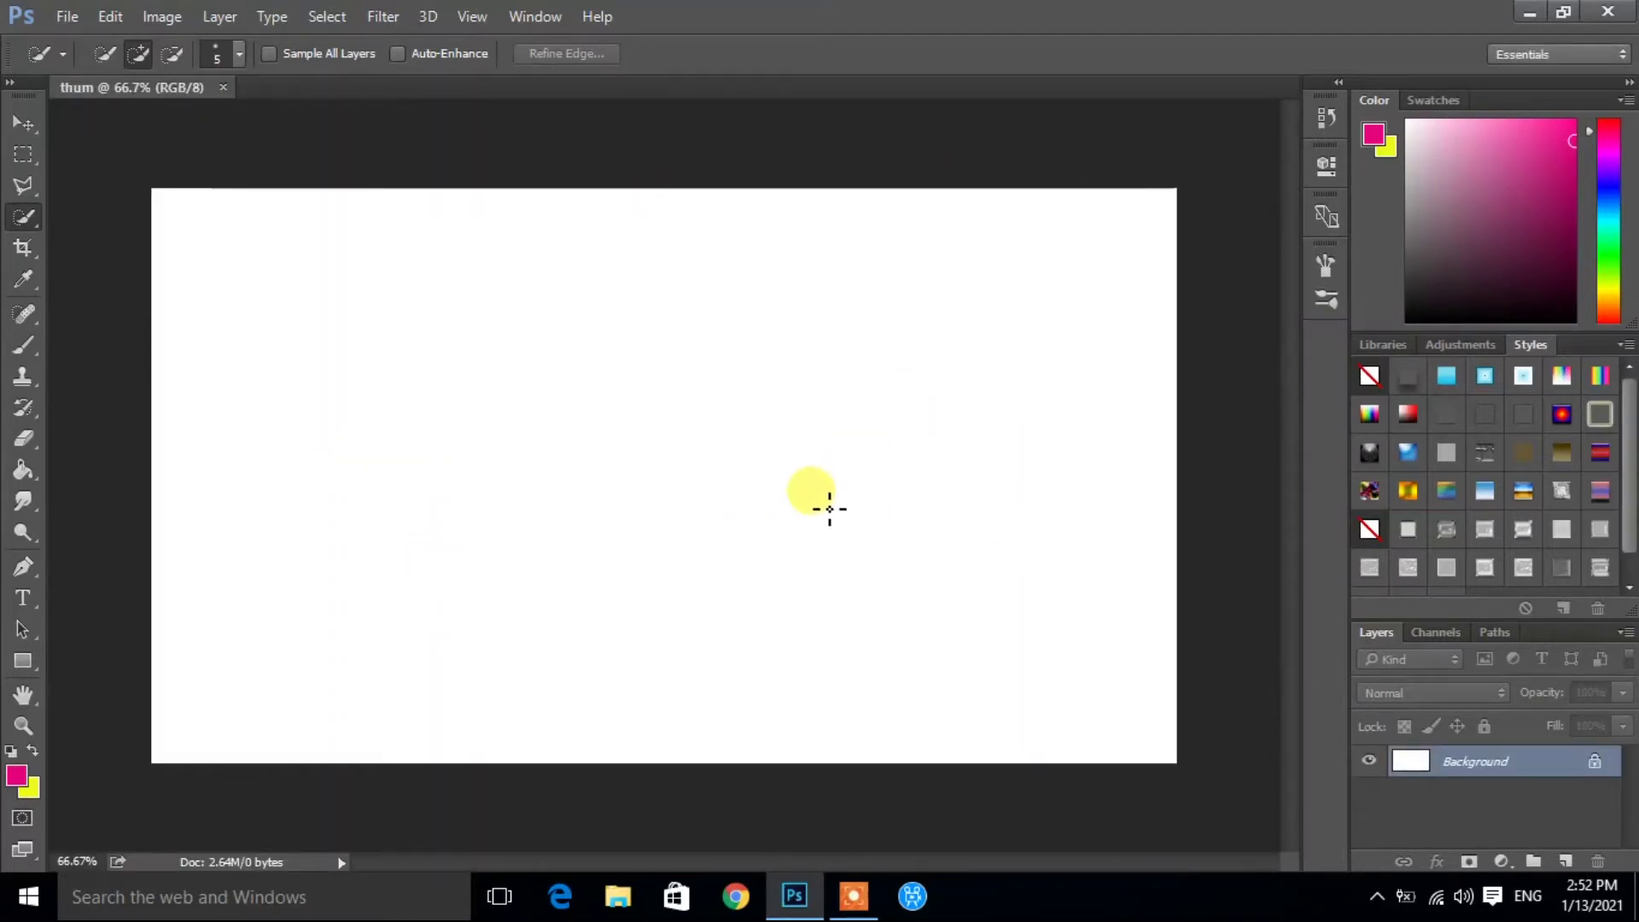
click(23, 154)
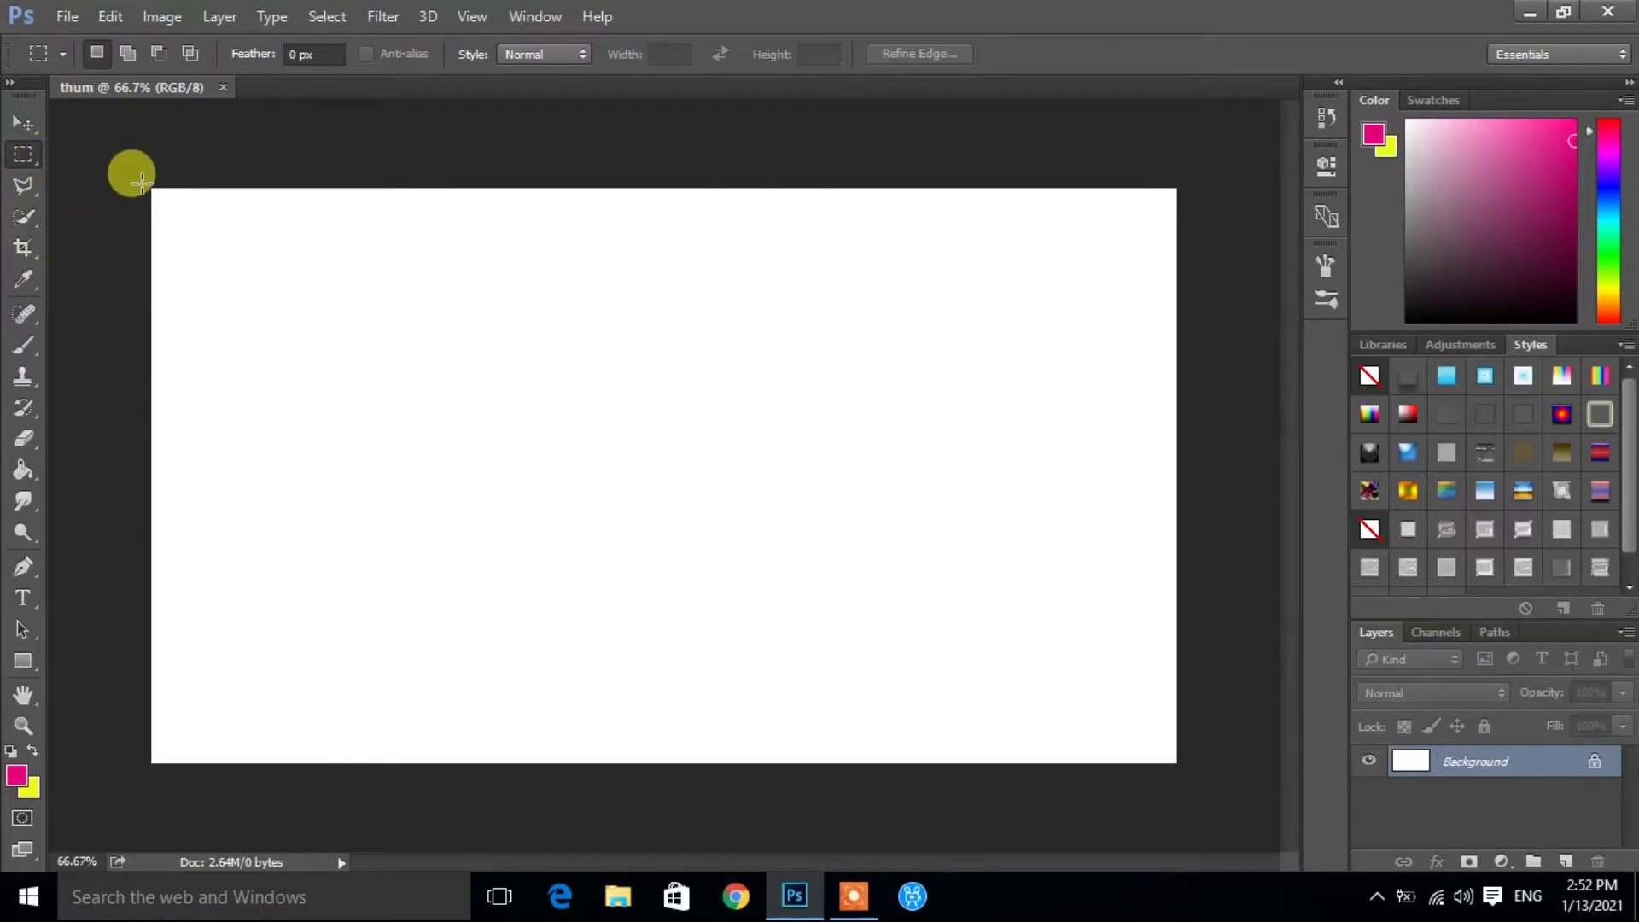
Select the full-width top third of the canvas and set the foreground colour to yellow f1f90f
mouse_move(145, 181)
mouse_down()
mouse_move(1181, 360)
mouse_move(1192, 386)
mouse_up()
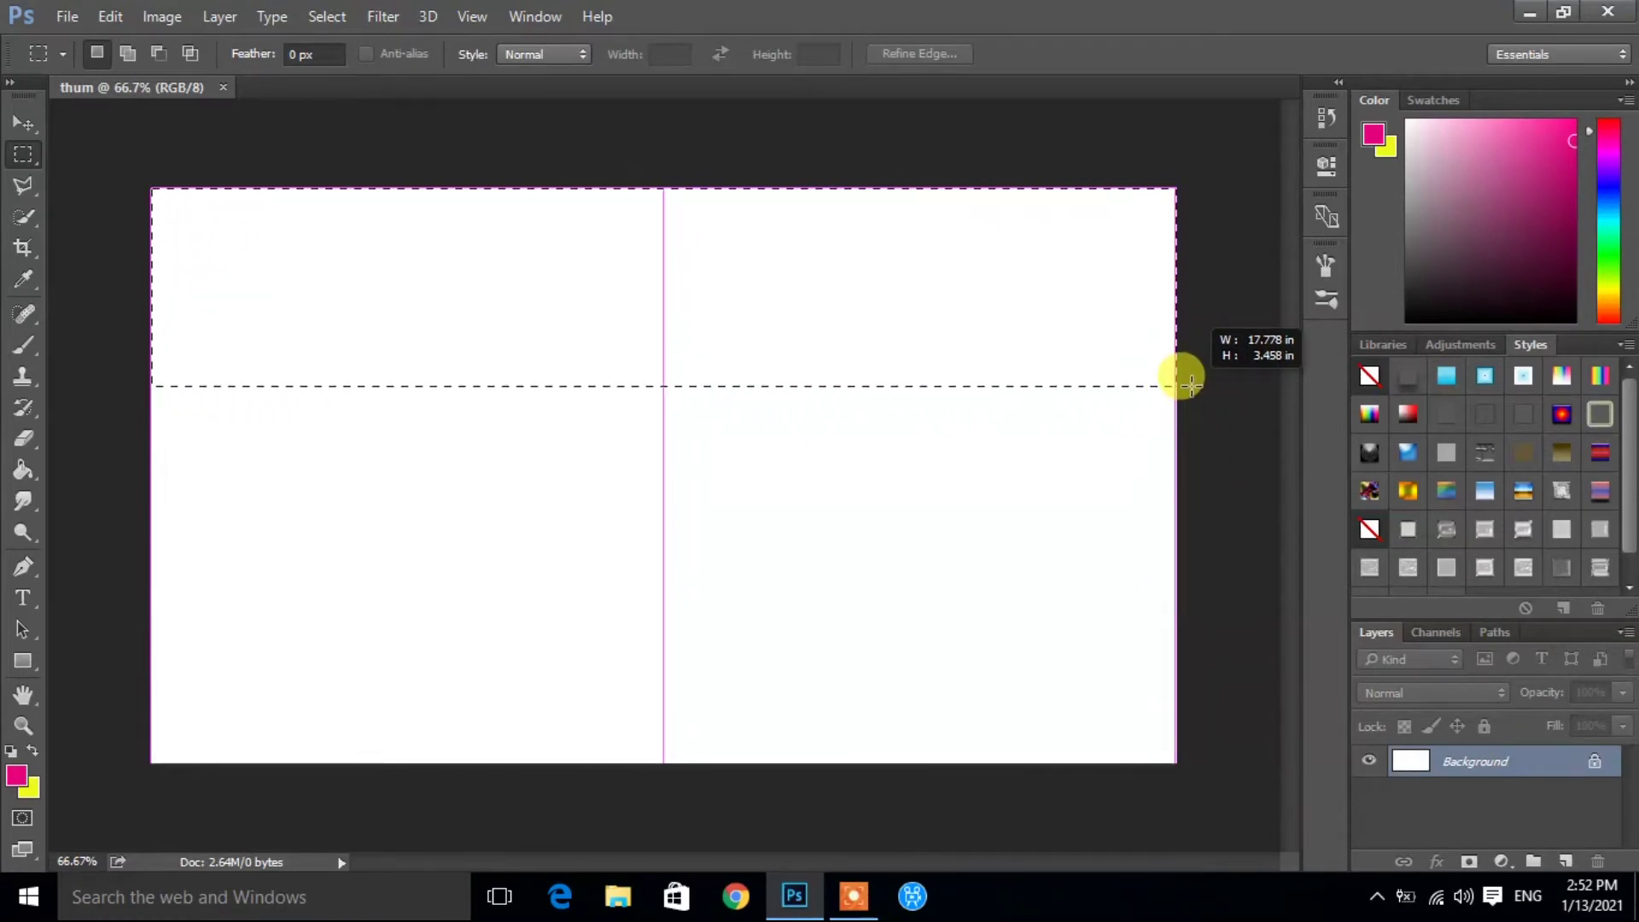
drag(1192, 385, 1192, 386)
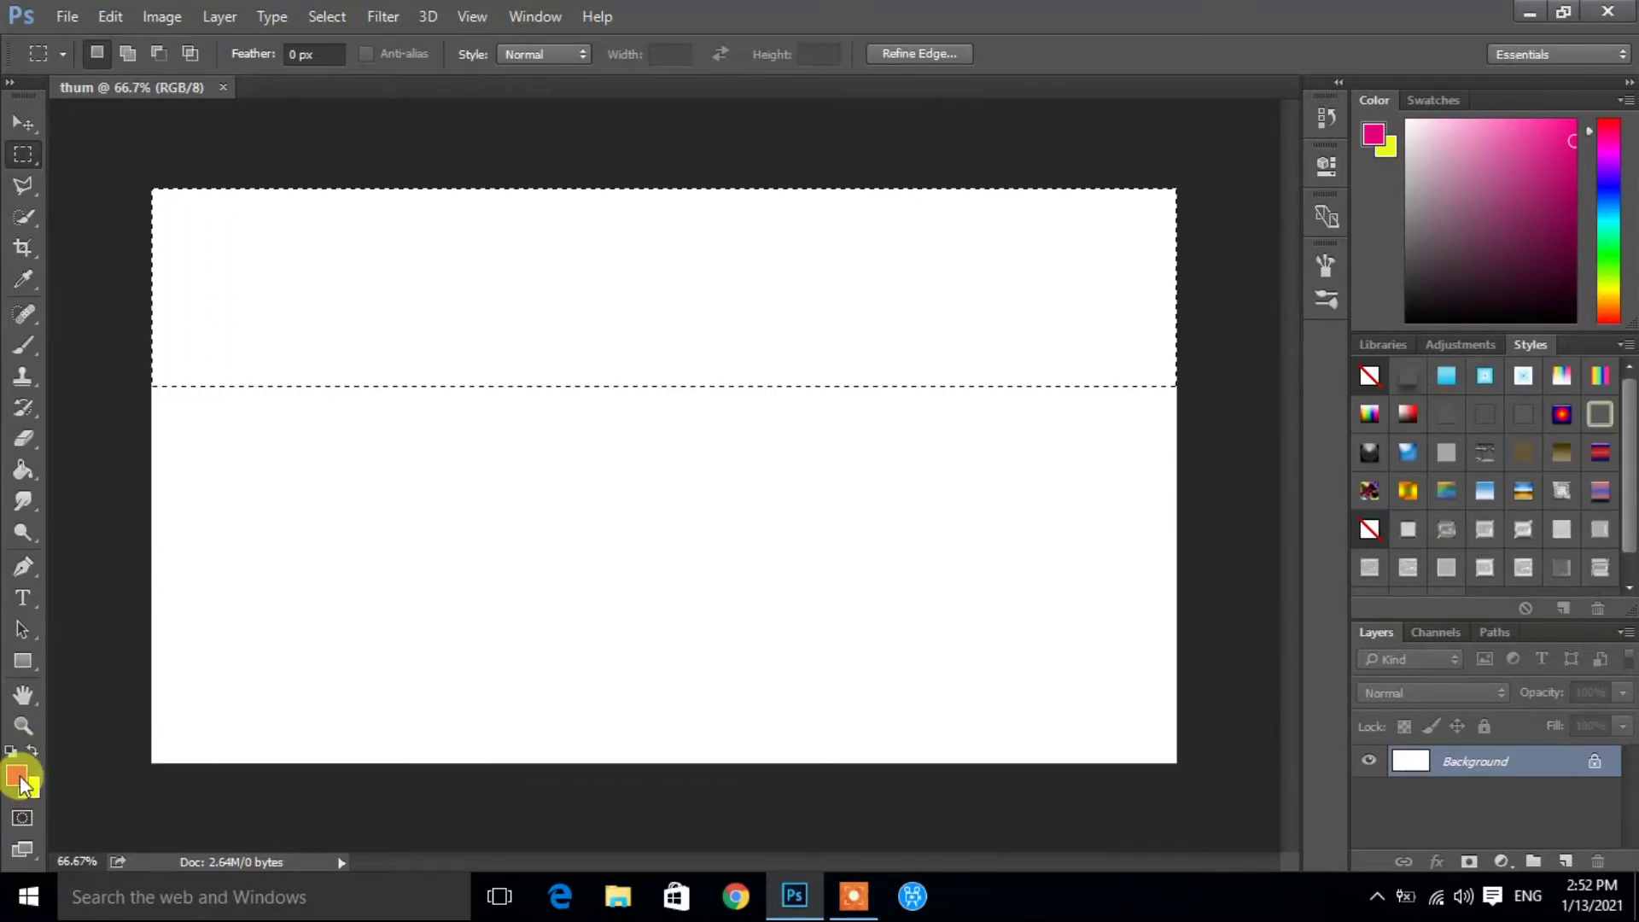
click(22, 779)
click(844, 454)
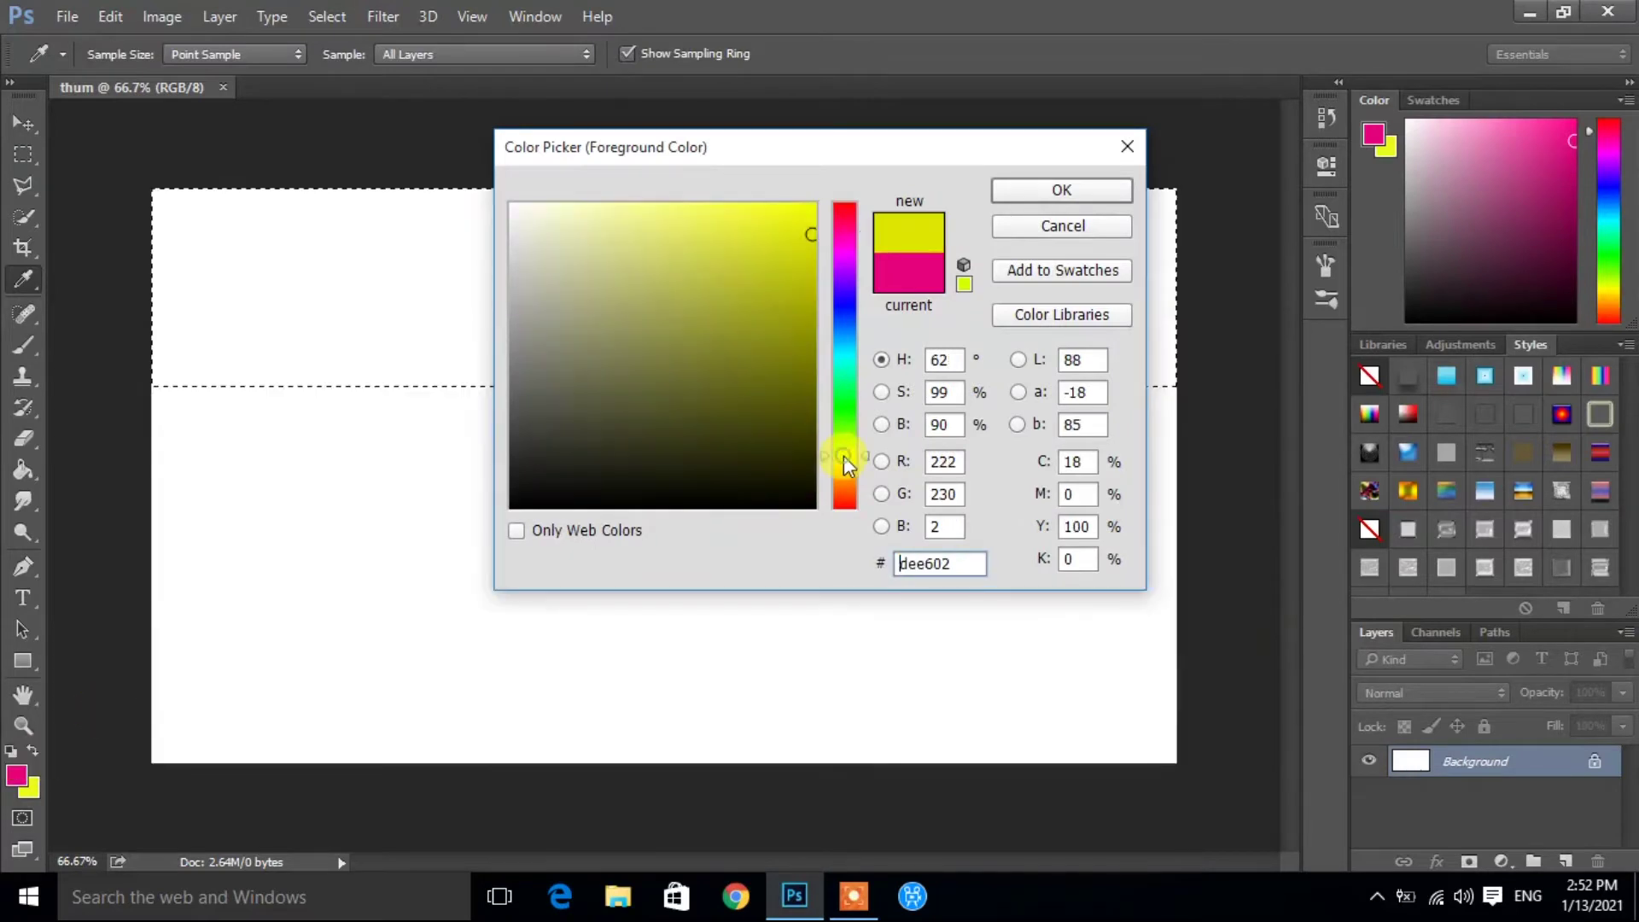
click(799, 211)
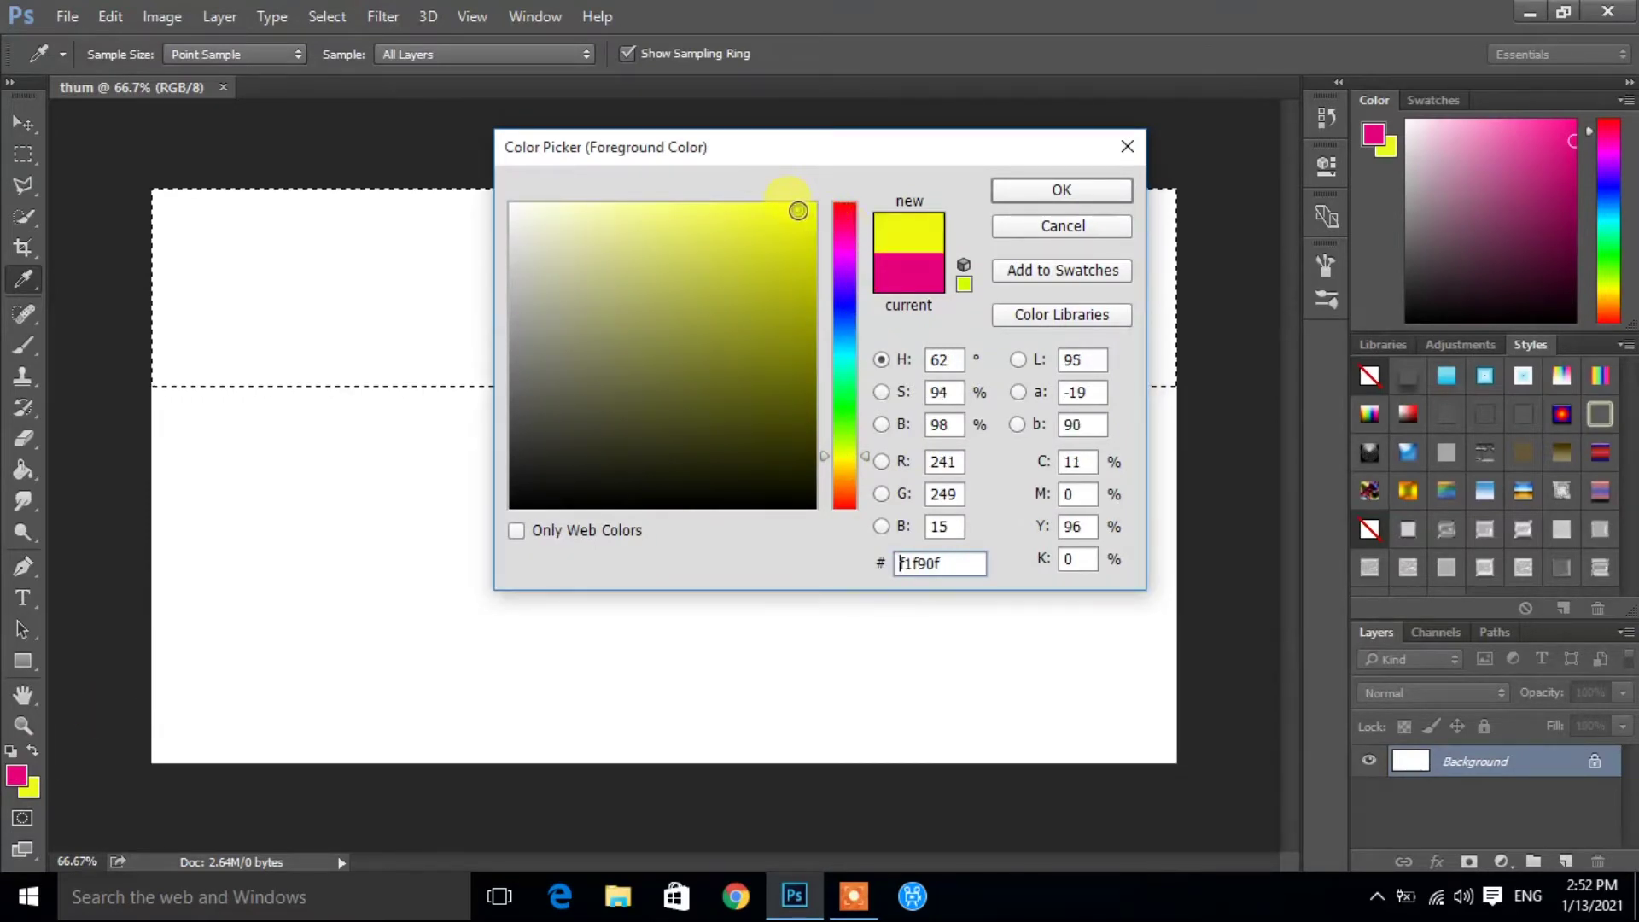
click(1062, 190)
key(m)
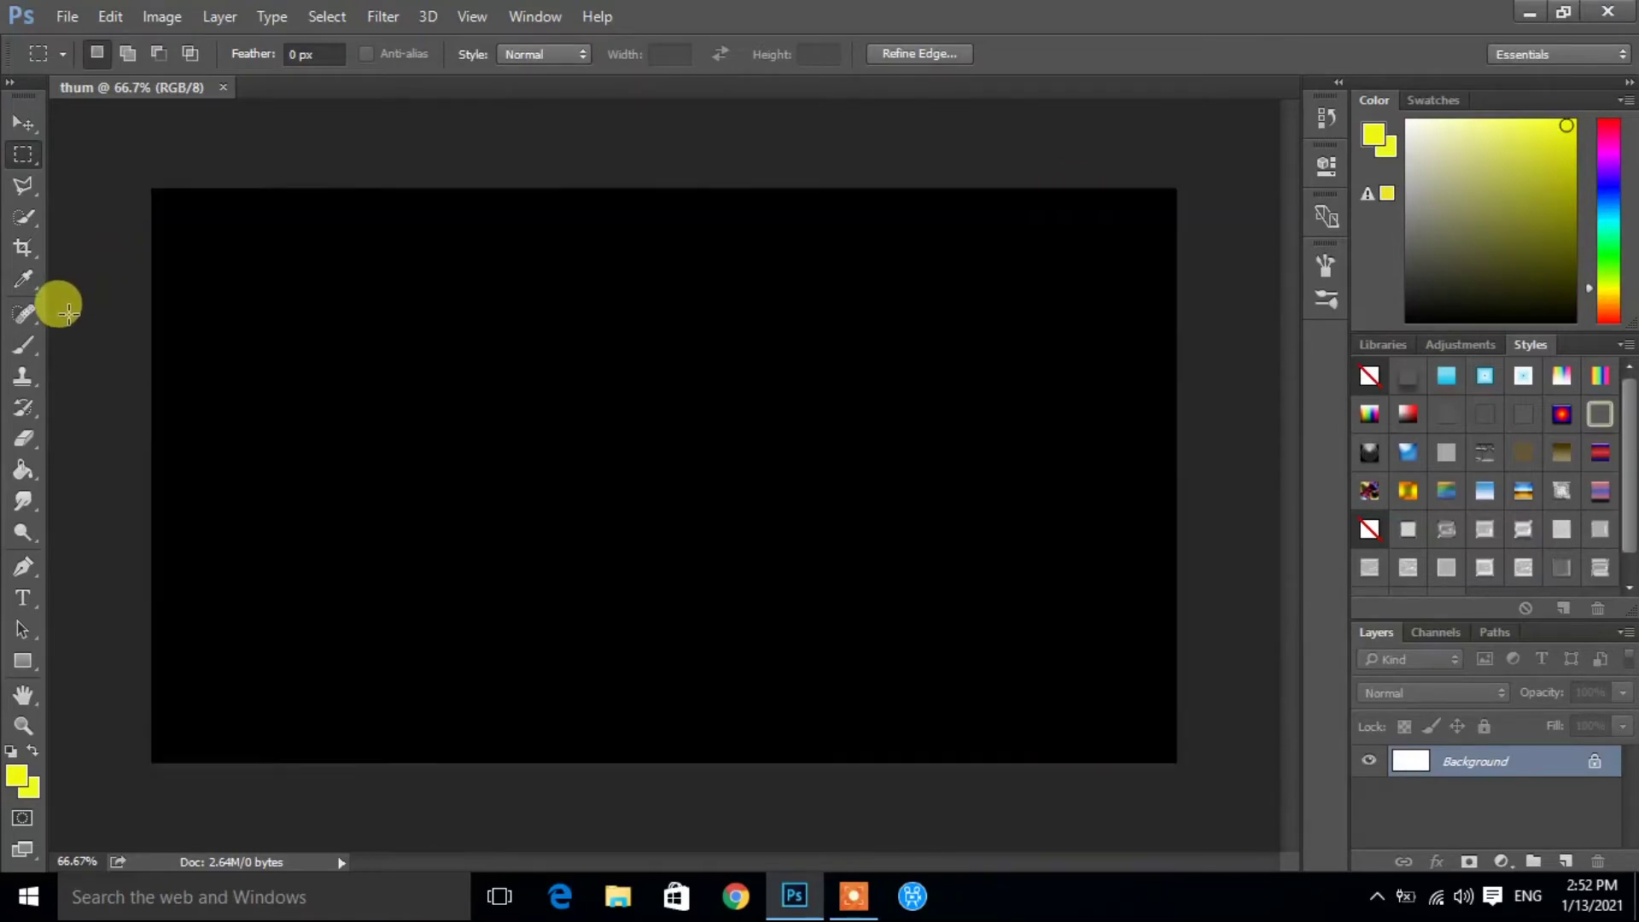
Fill the top band with yellow and shift the selection down to the middle band
click(24, 468)
click(229, 323)
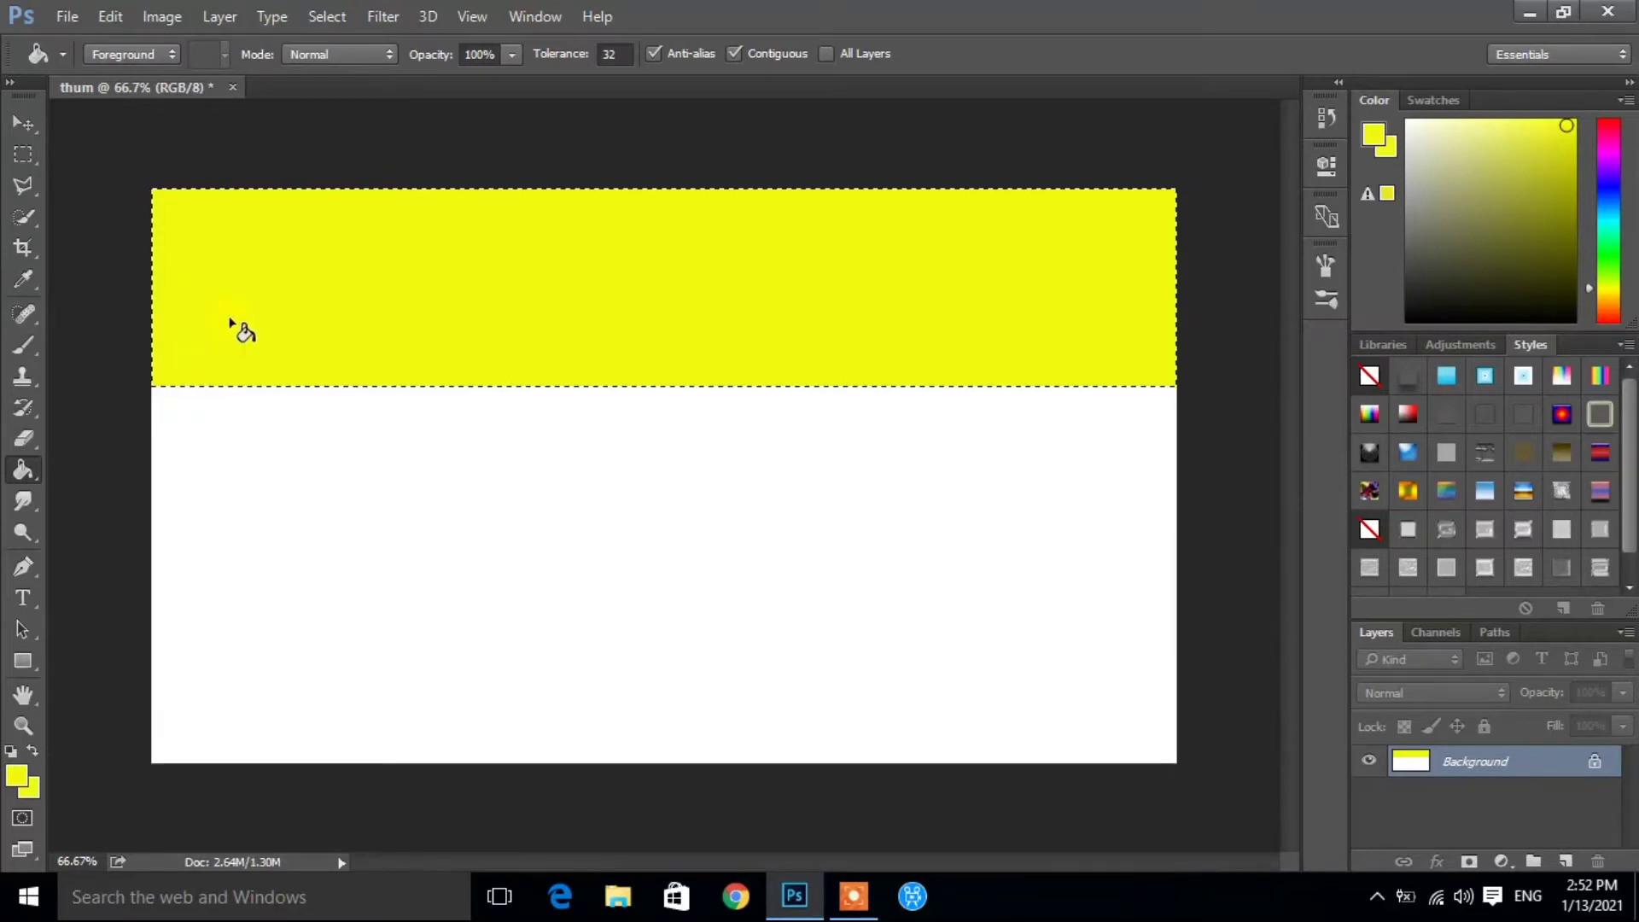
click(478, 500)
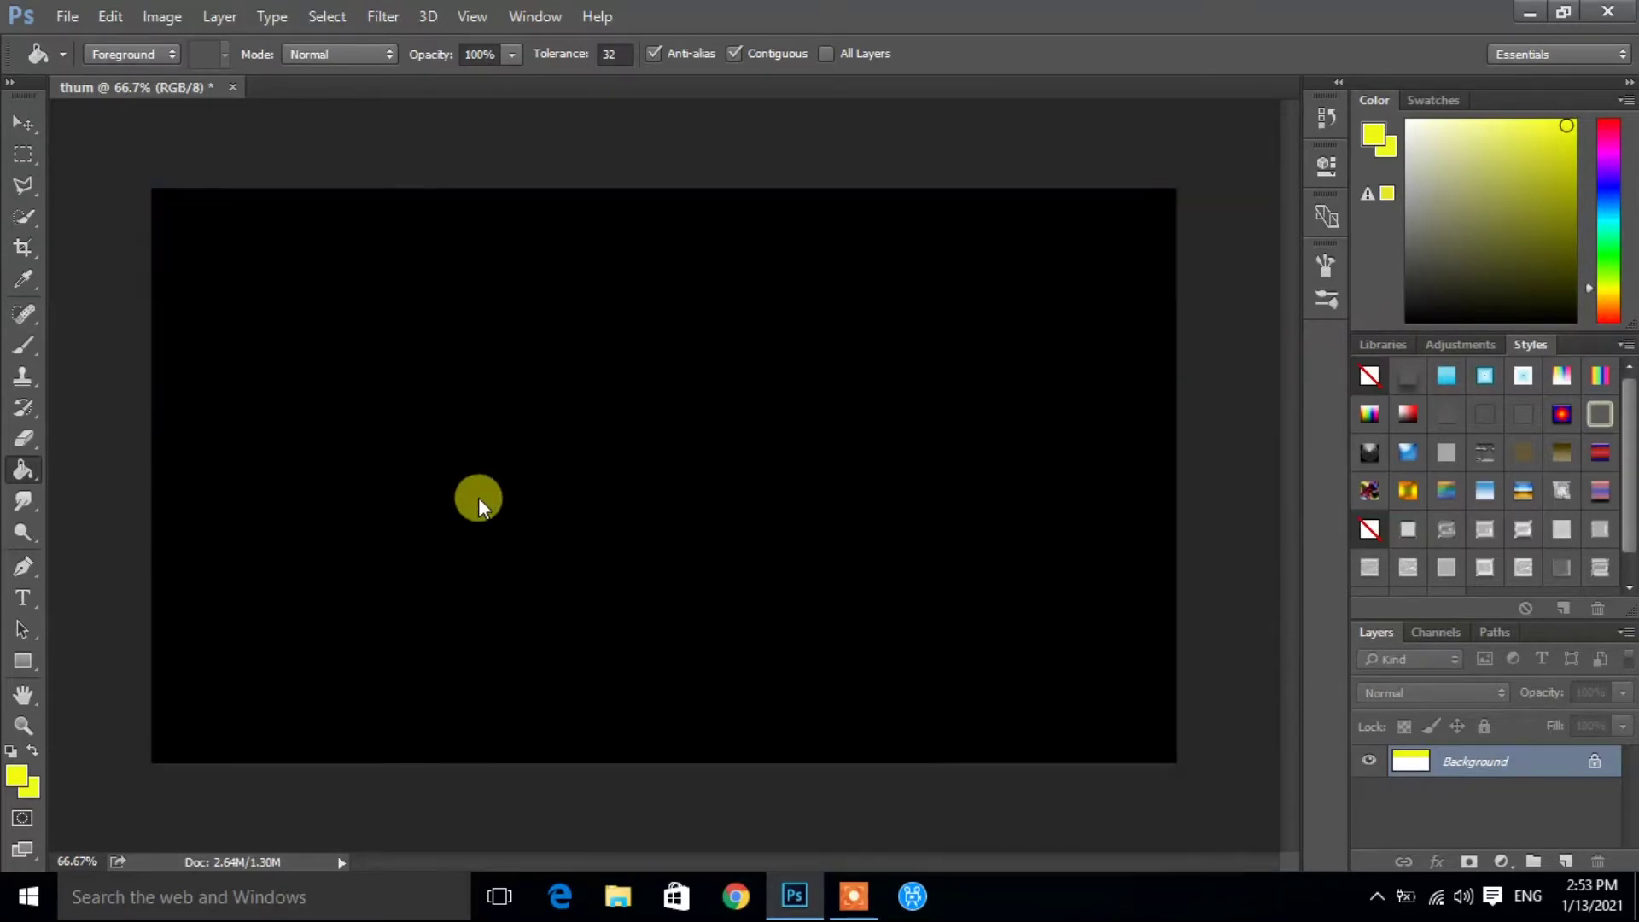
key(shift+Down)
key(shift+Down)
key(shift+Down)
key(shift+Down)
key(shift+Down)
key(shift+Down)
key(shift+Down)
key(shift+Down)
key(shift+Down)
key(shift+Down)
key(shift+Down)
key(shift+Down)
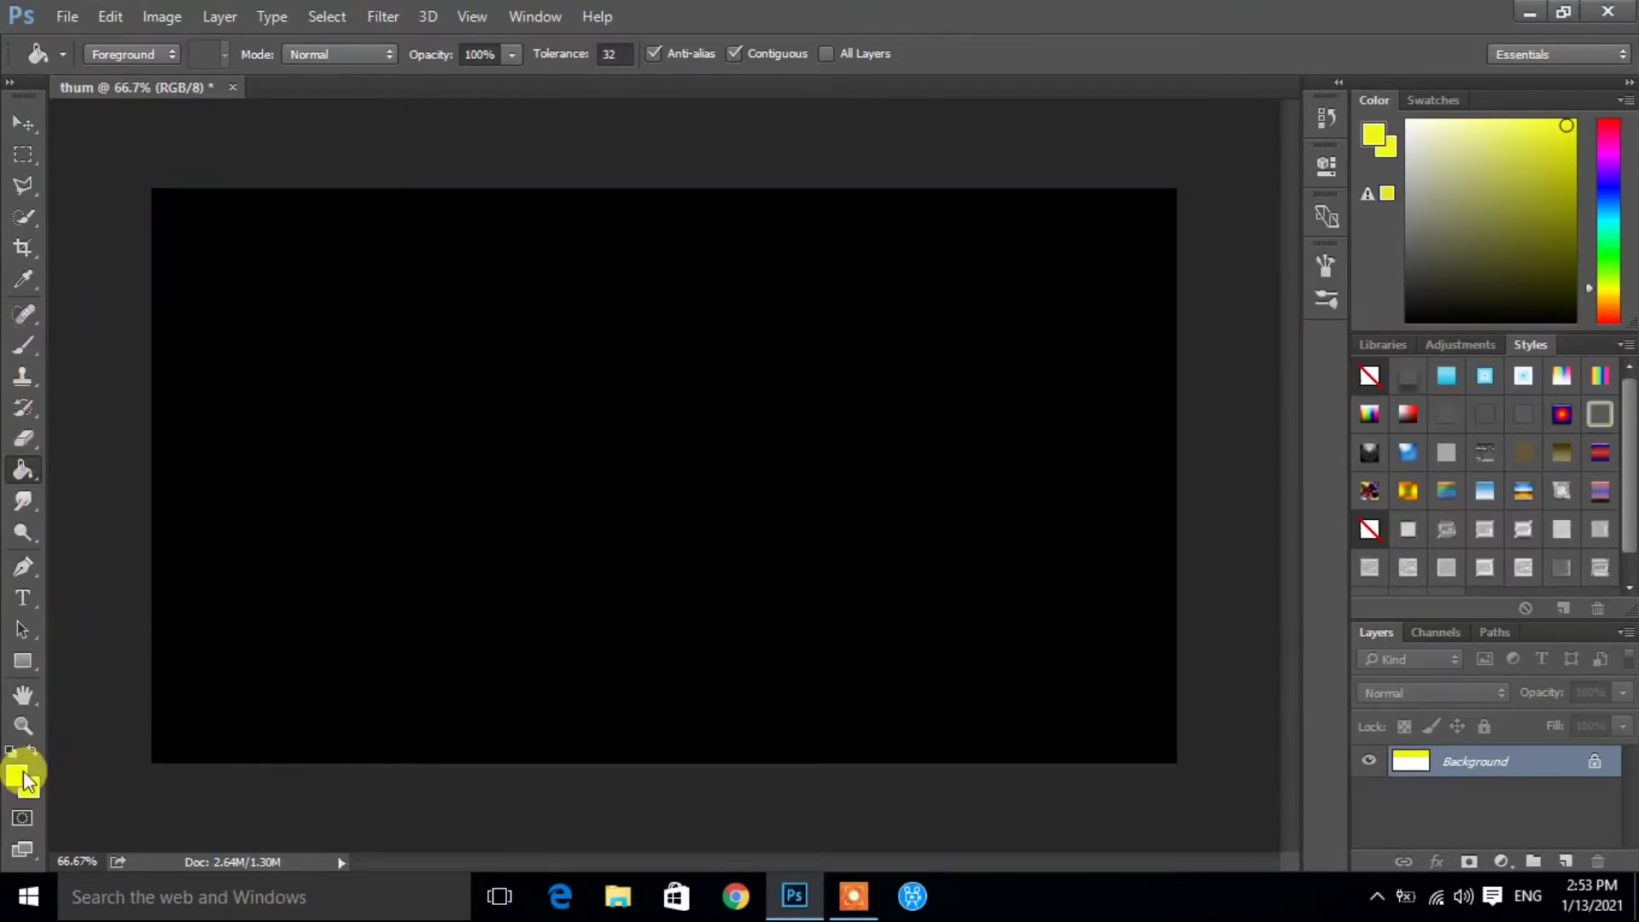
Fill the selected middle band with blue and deselect
click(19, 777)
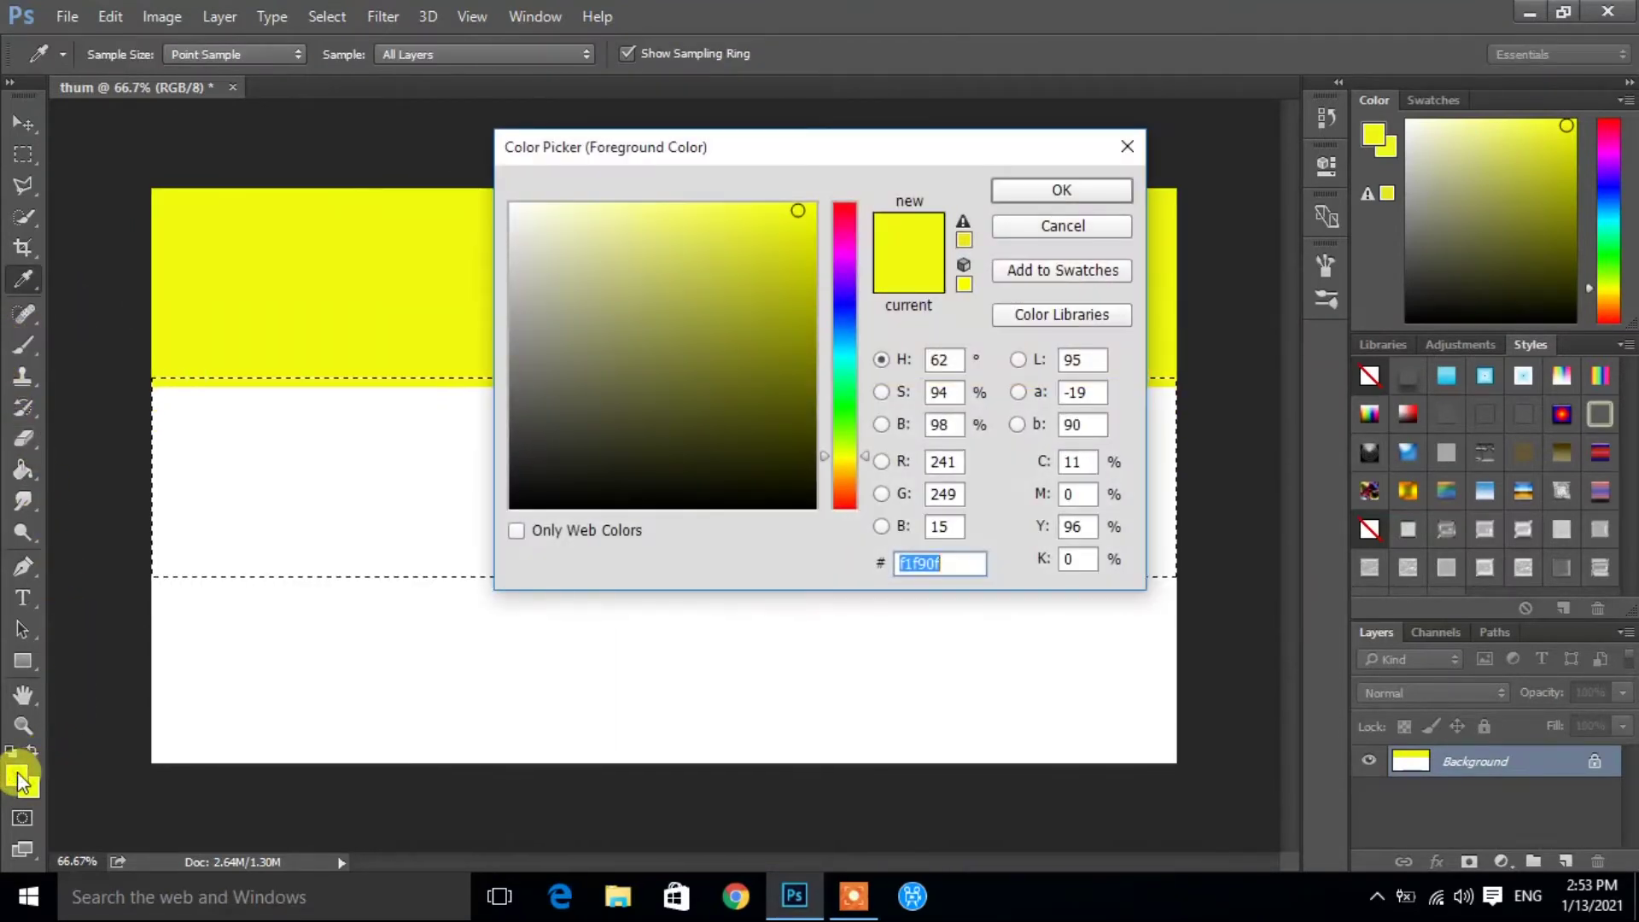
click(843, 296)
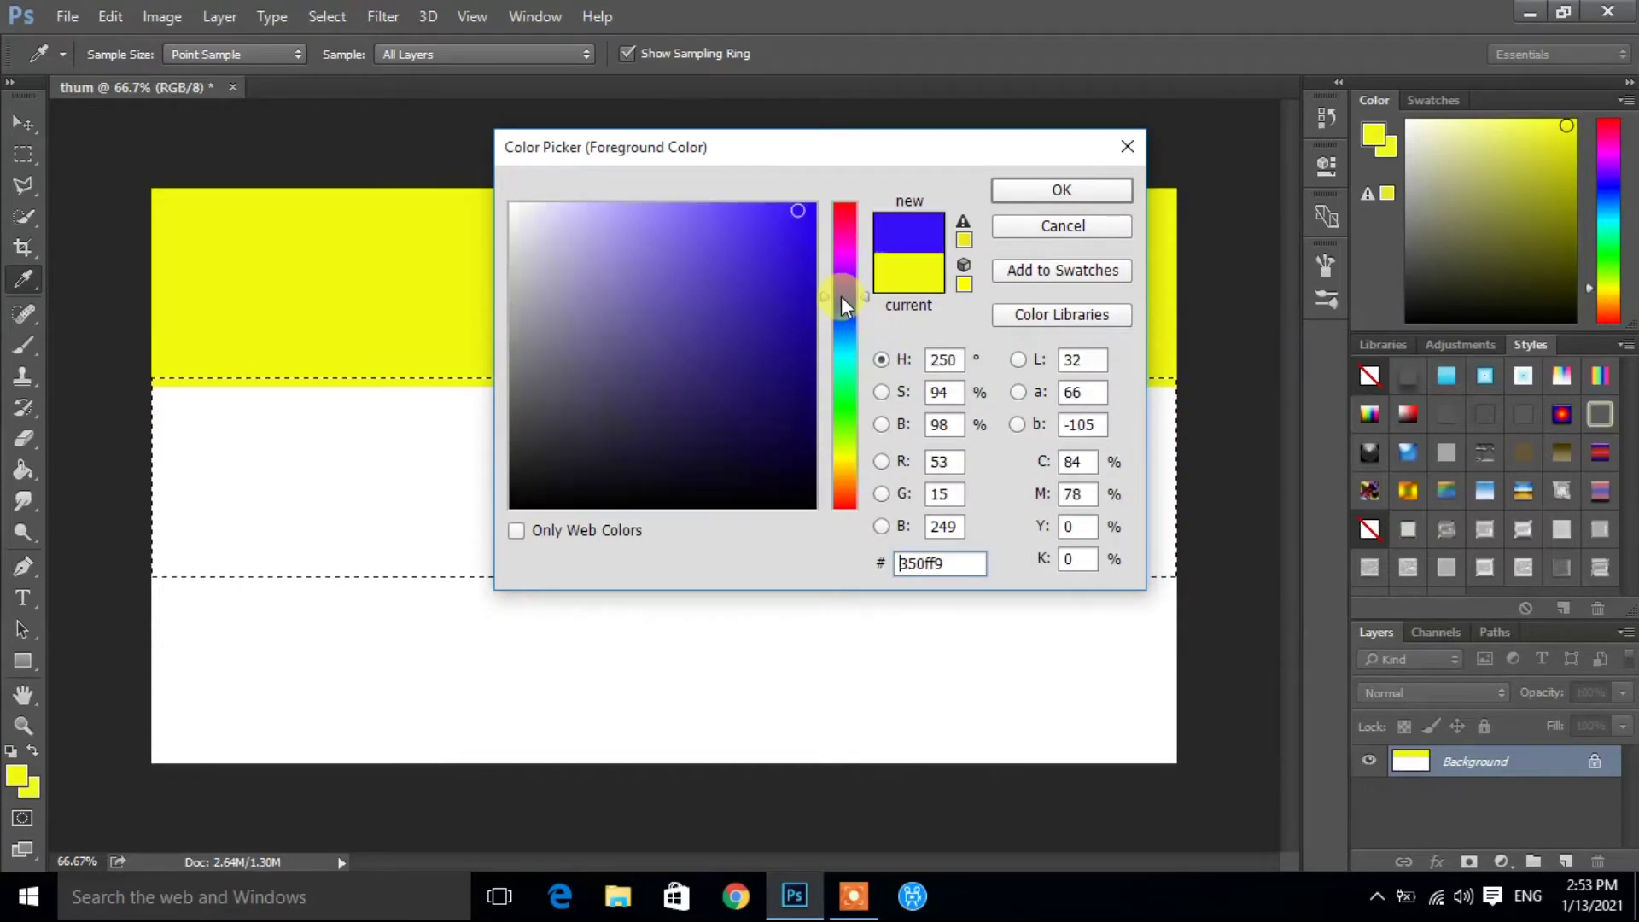
click(1032, 189)
key(g)
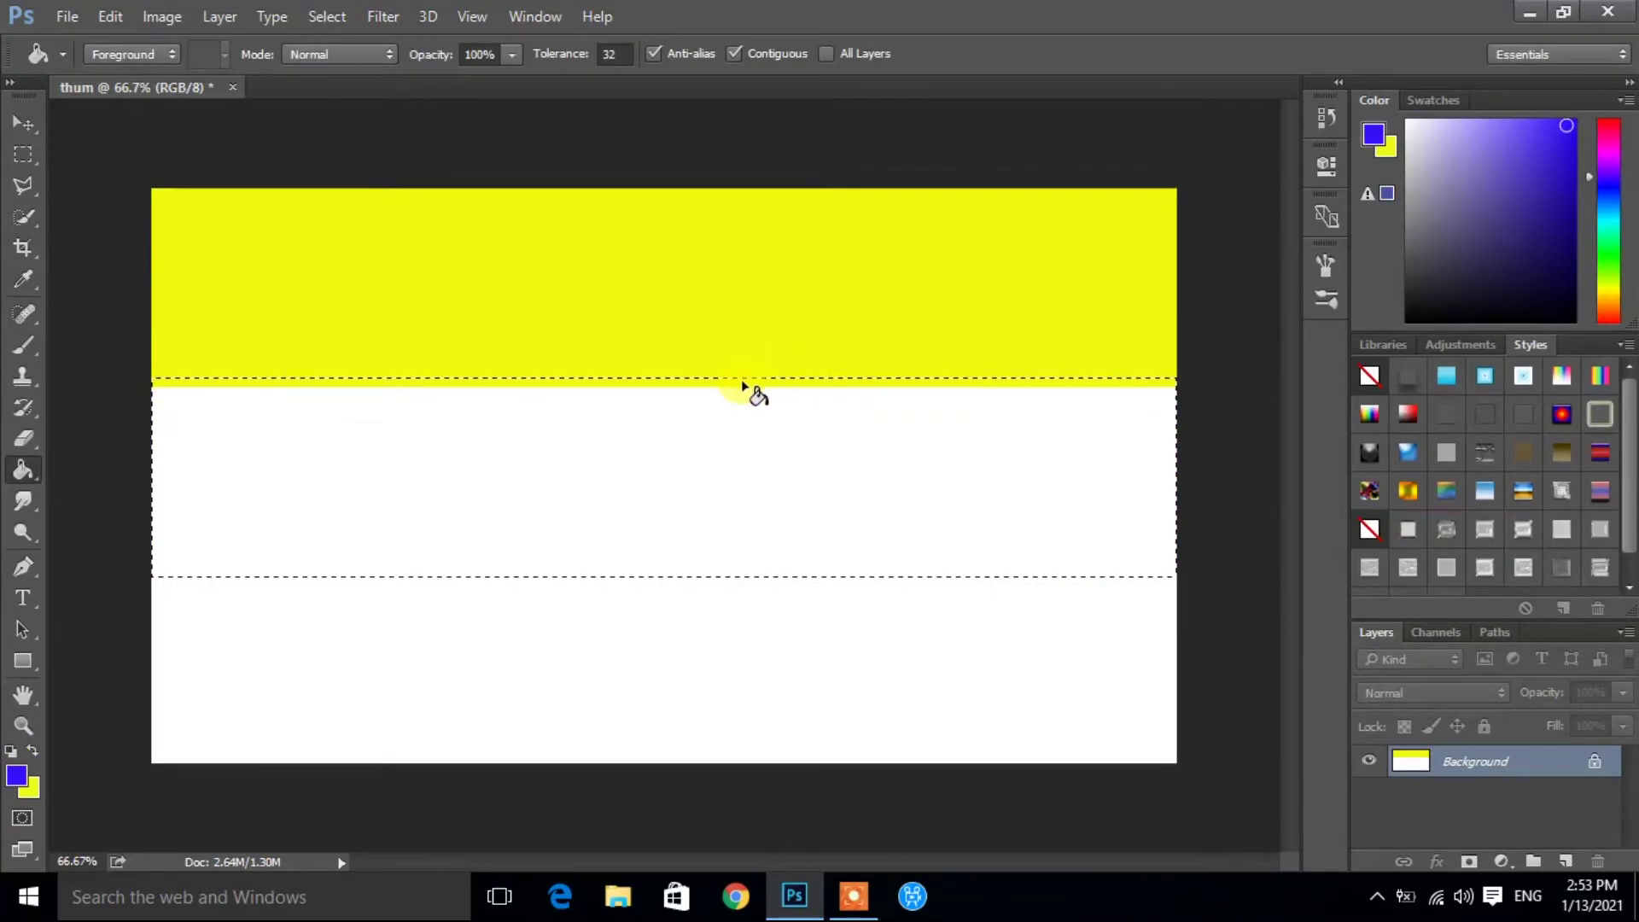
click(695, 392)
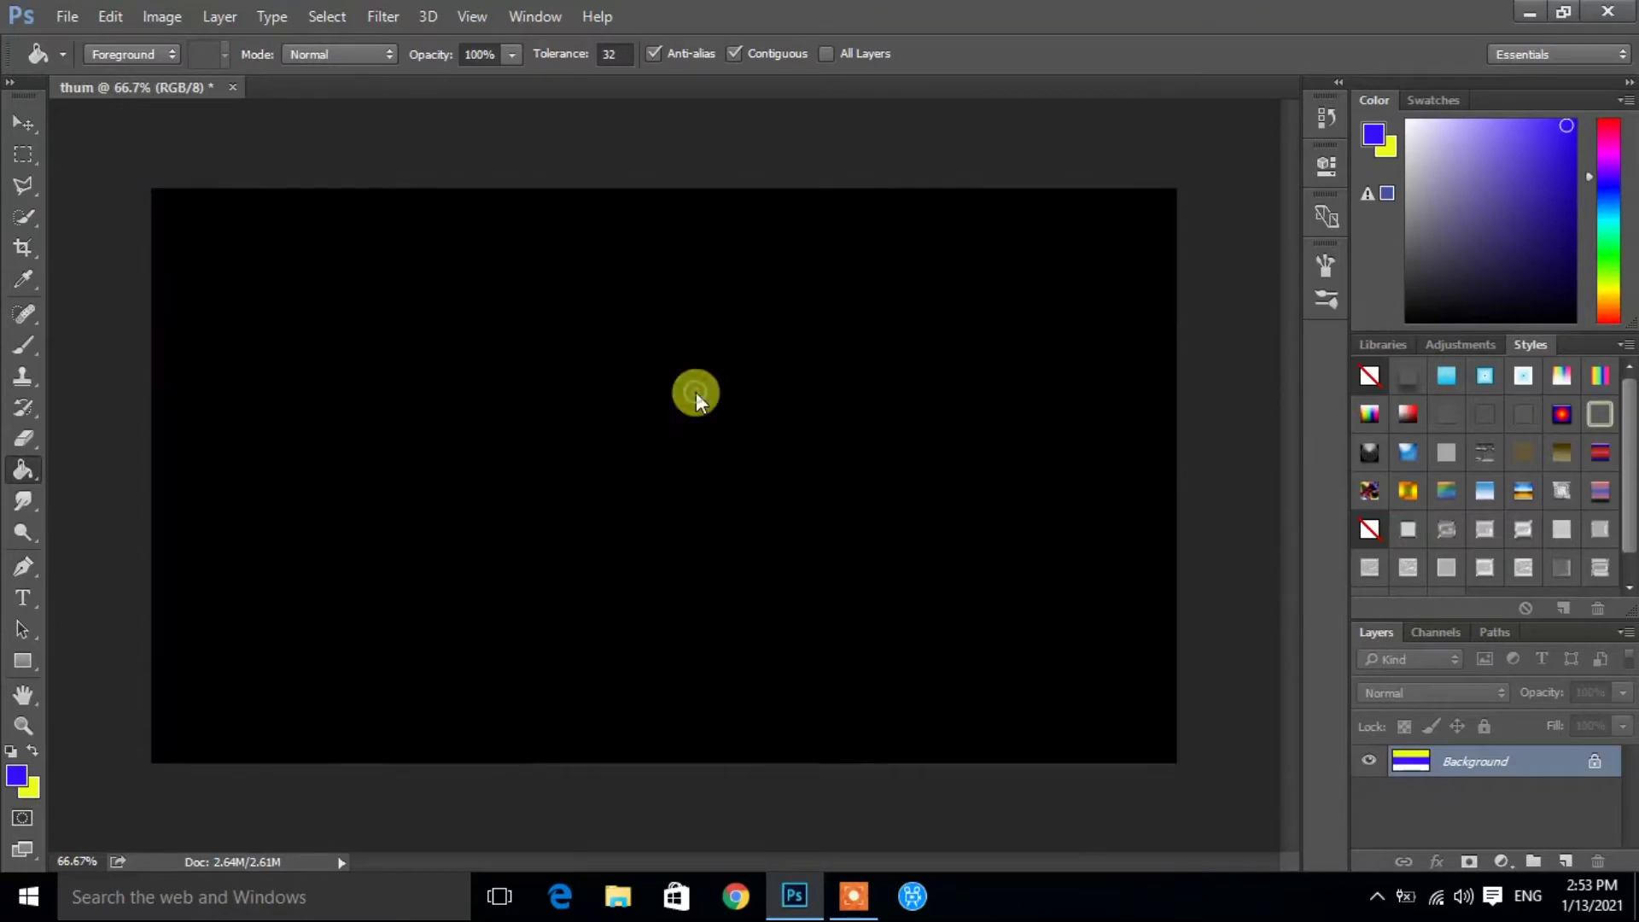
click(340, 16)
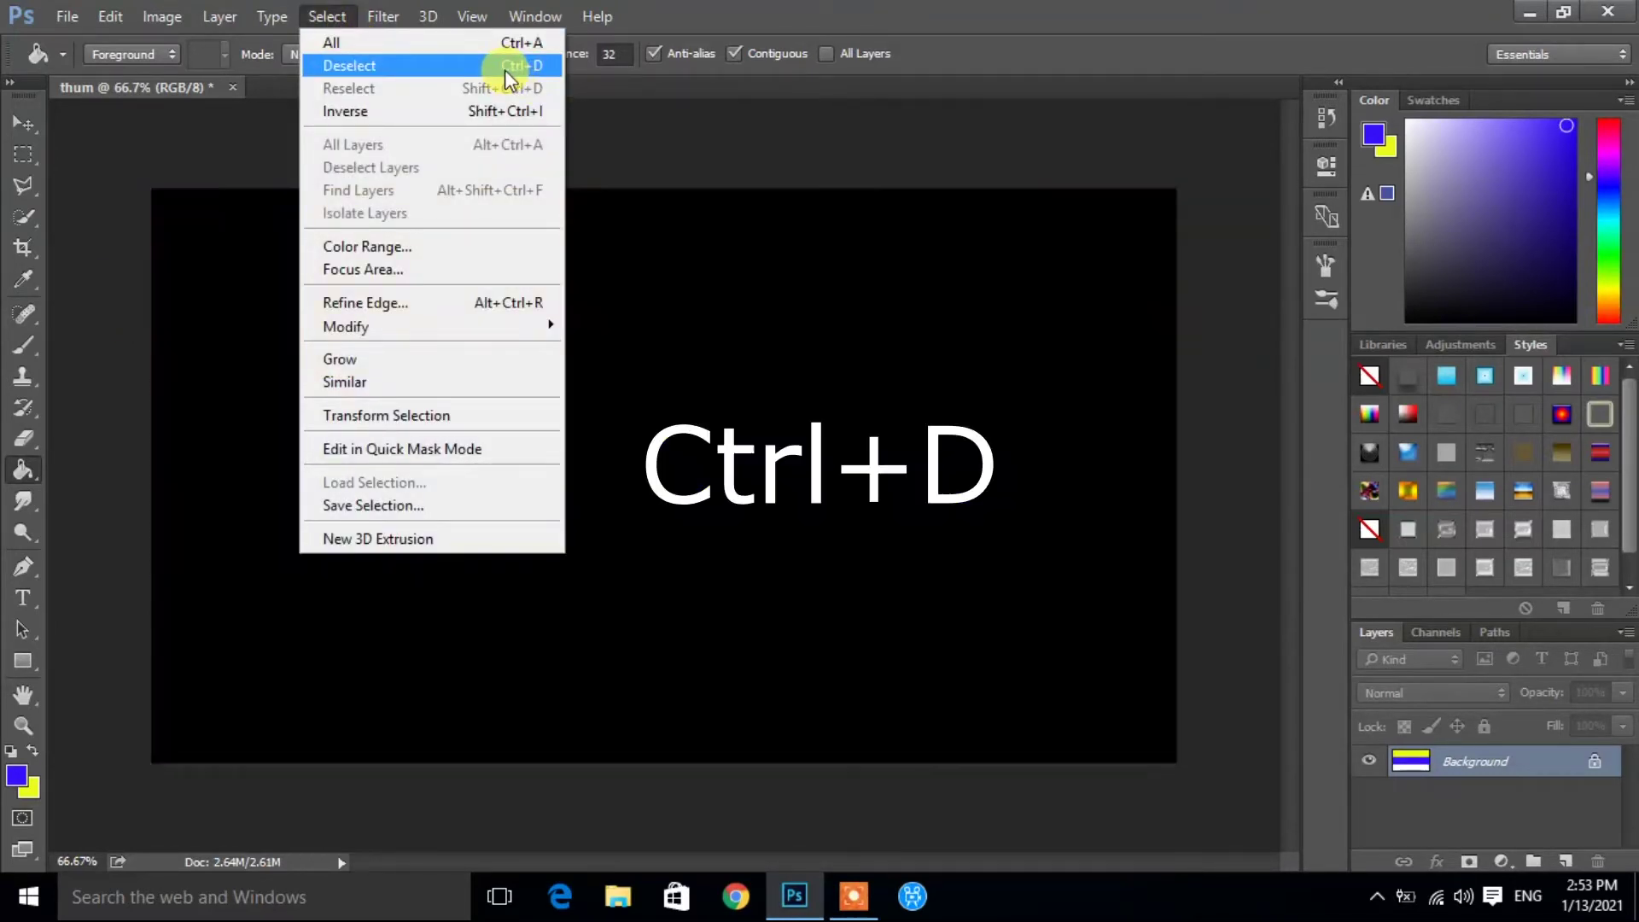
click(505, 69)
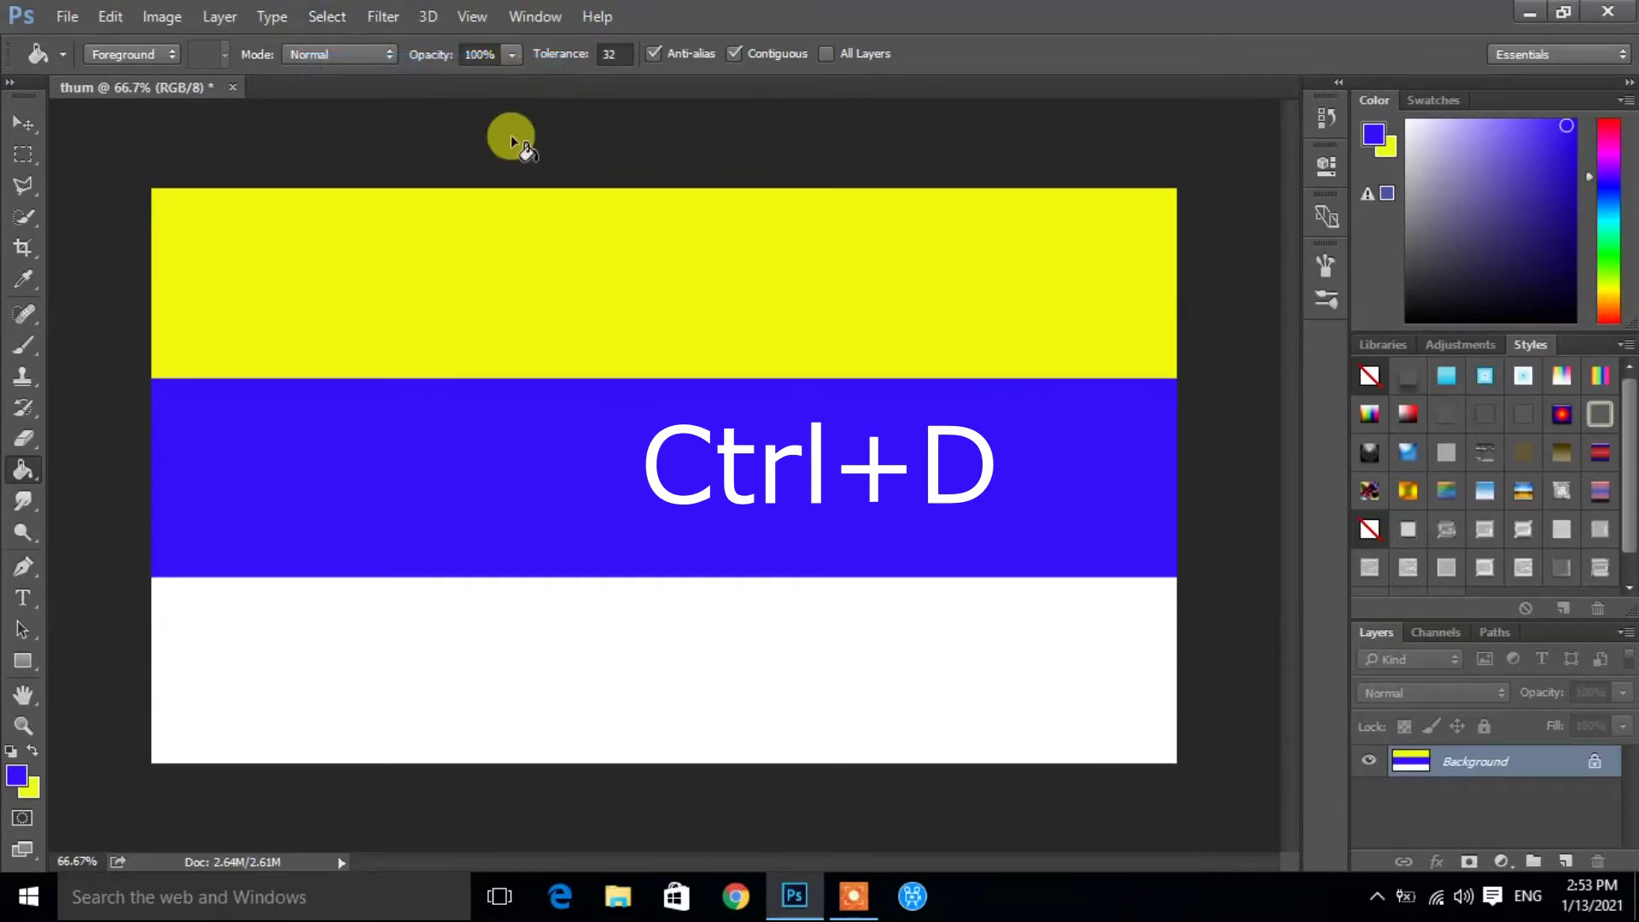
Fill the bottom white band with red eb1221
click(19, 774)
click(855, 206)
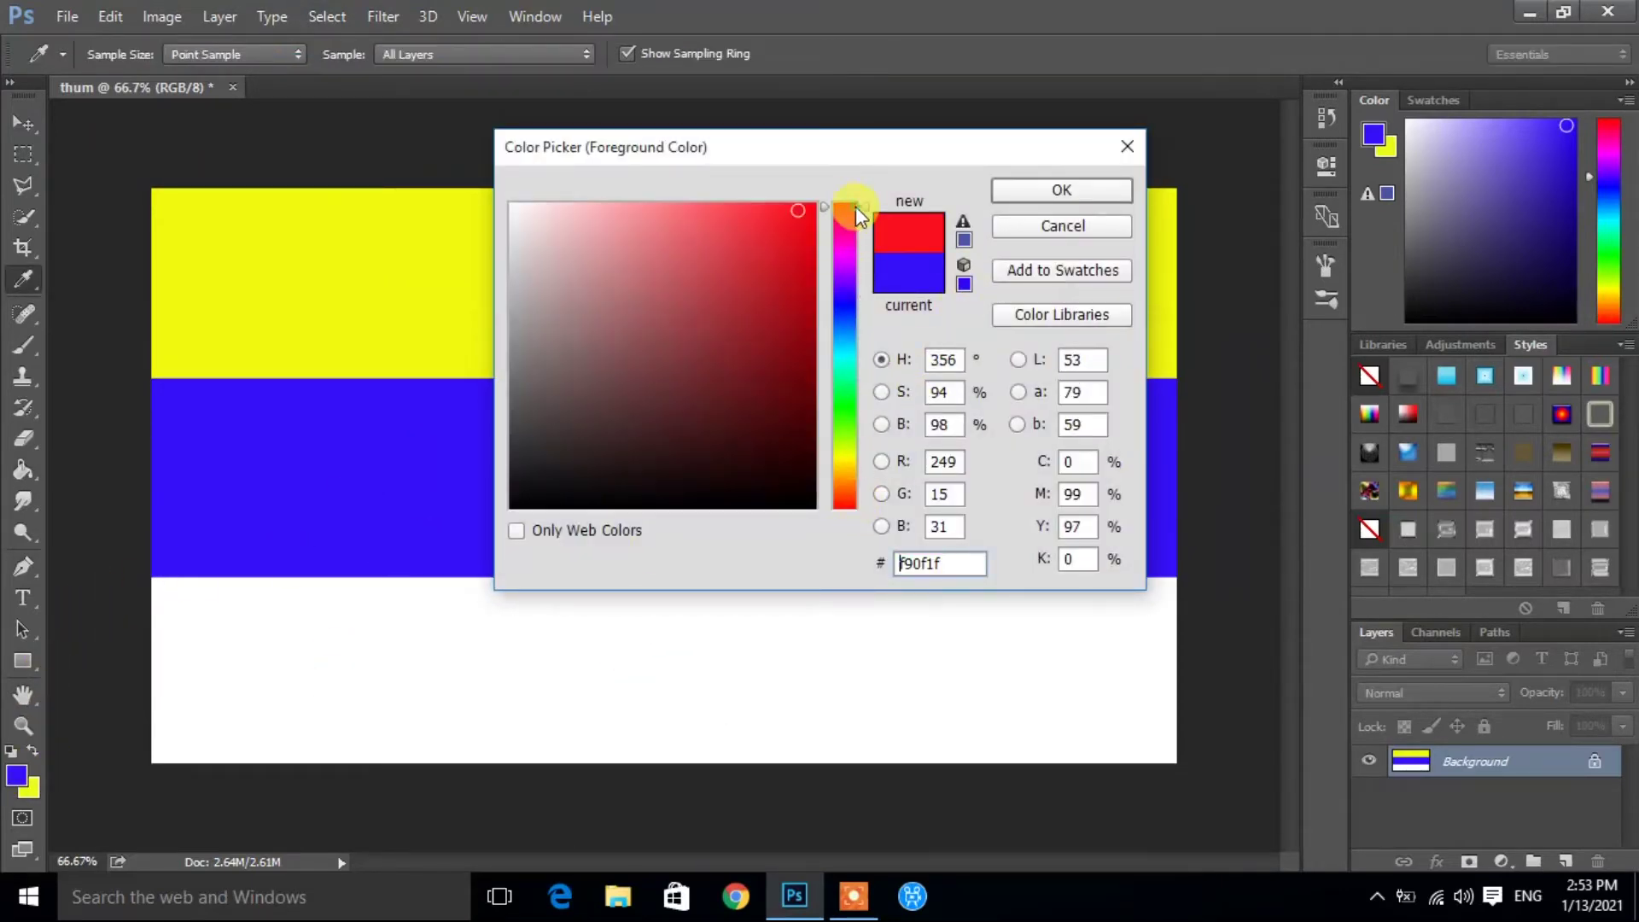
click(793, 227)
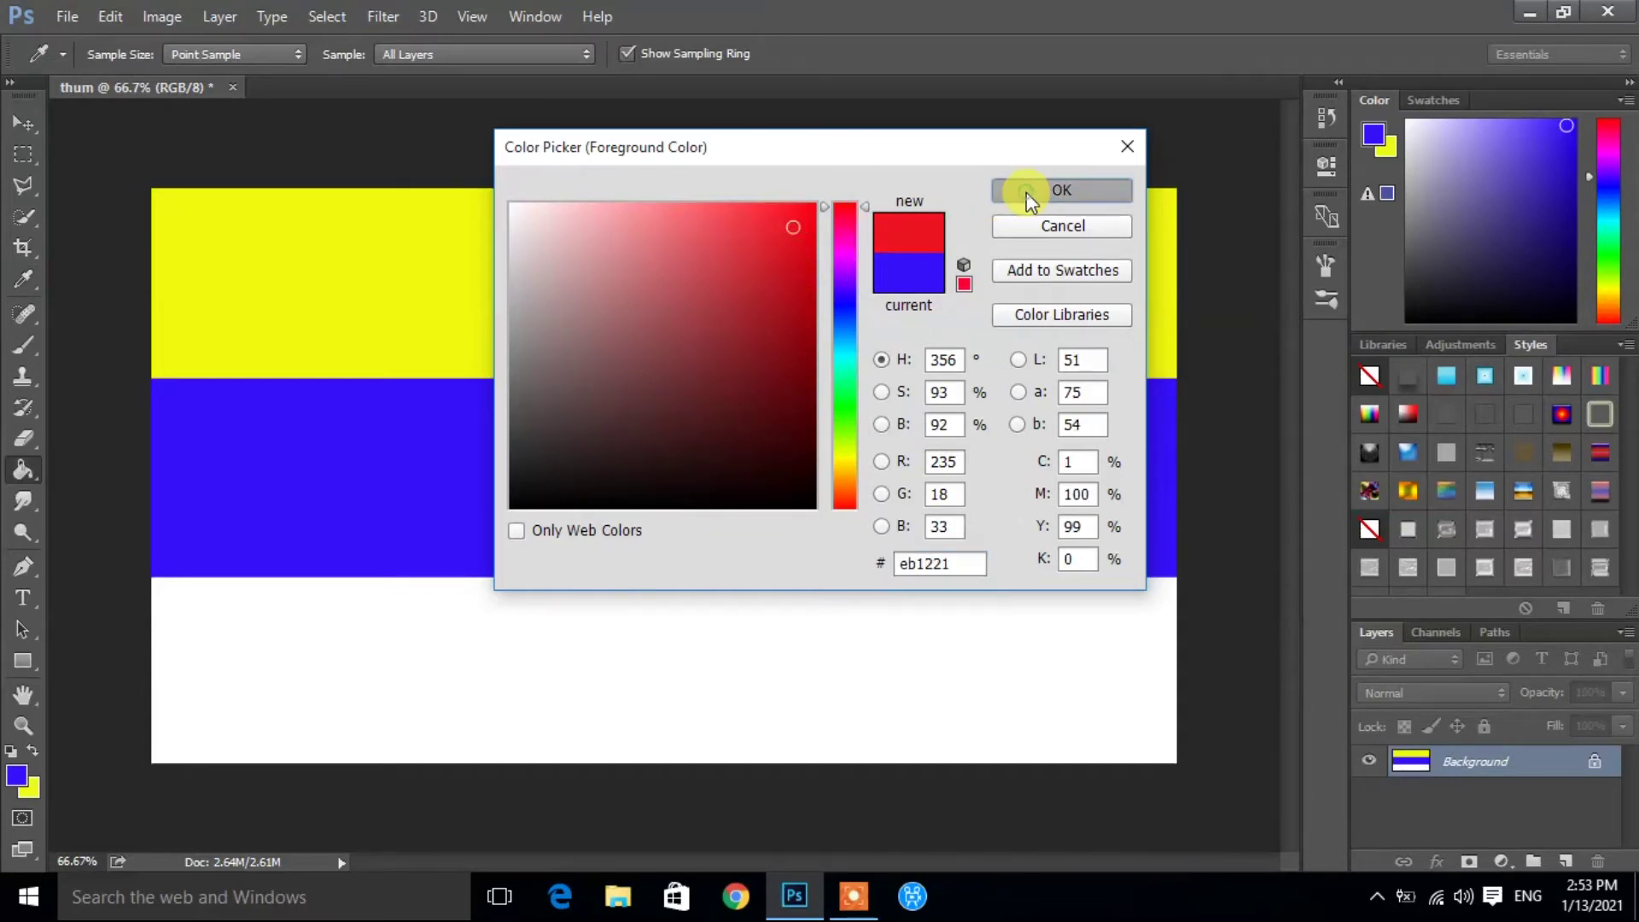
click(1026, 192)
key(g)
click(821, 622)
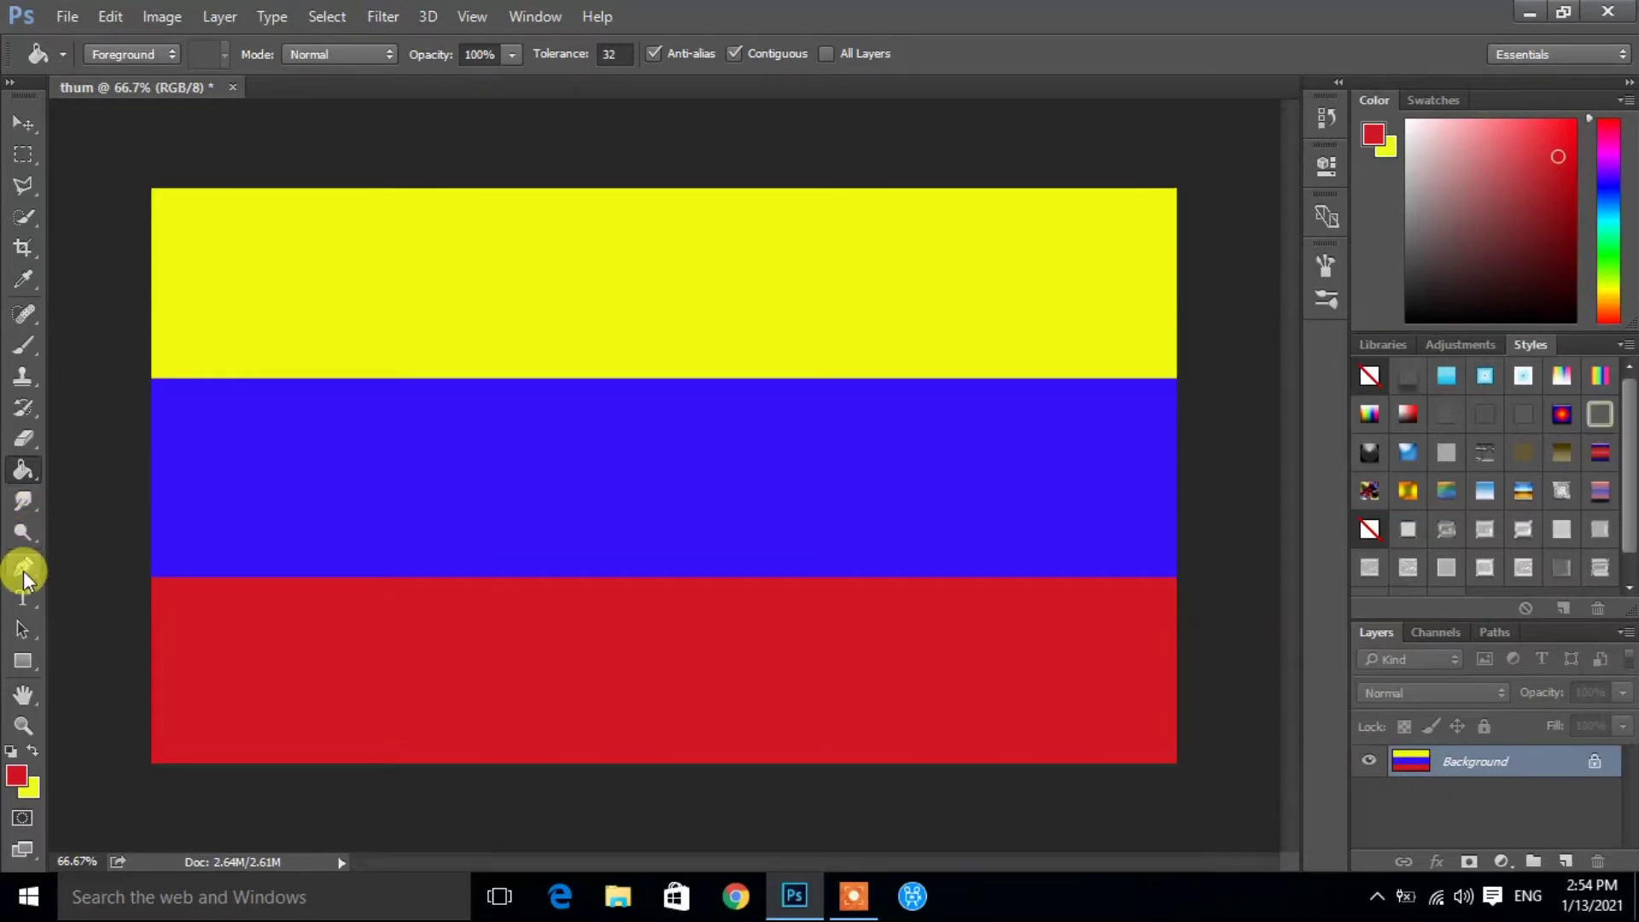
Start a text layer on the yellow band with a blue text colour
click(23, 597)
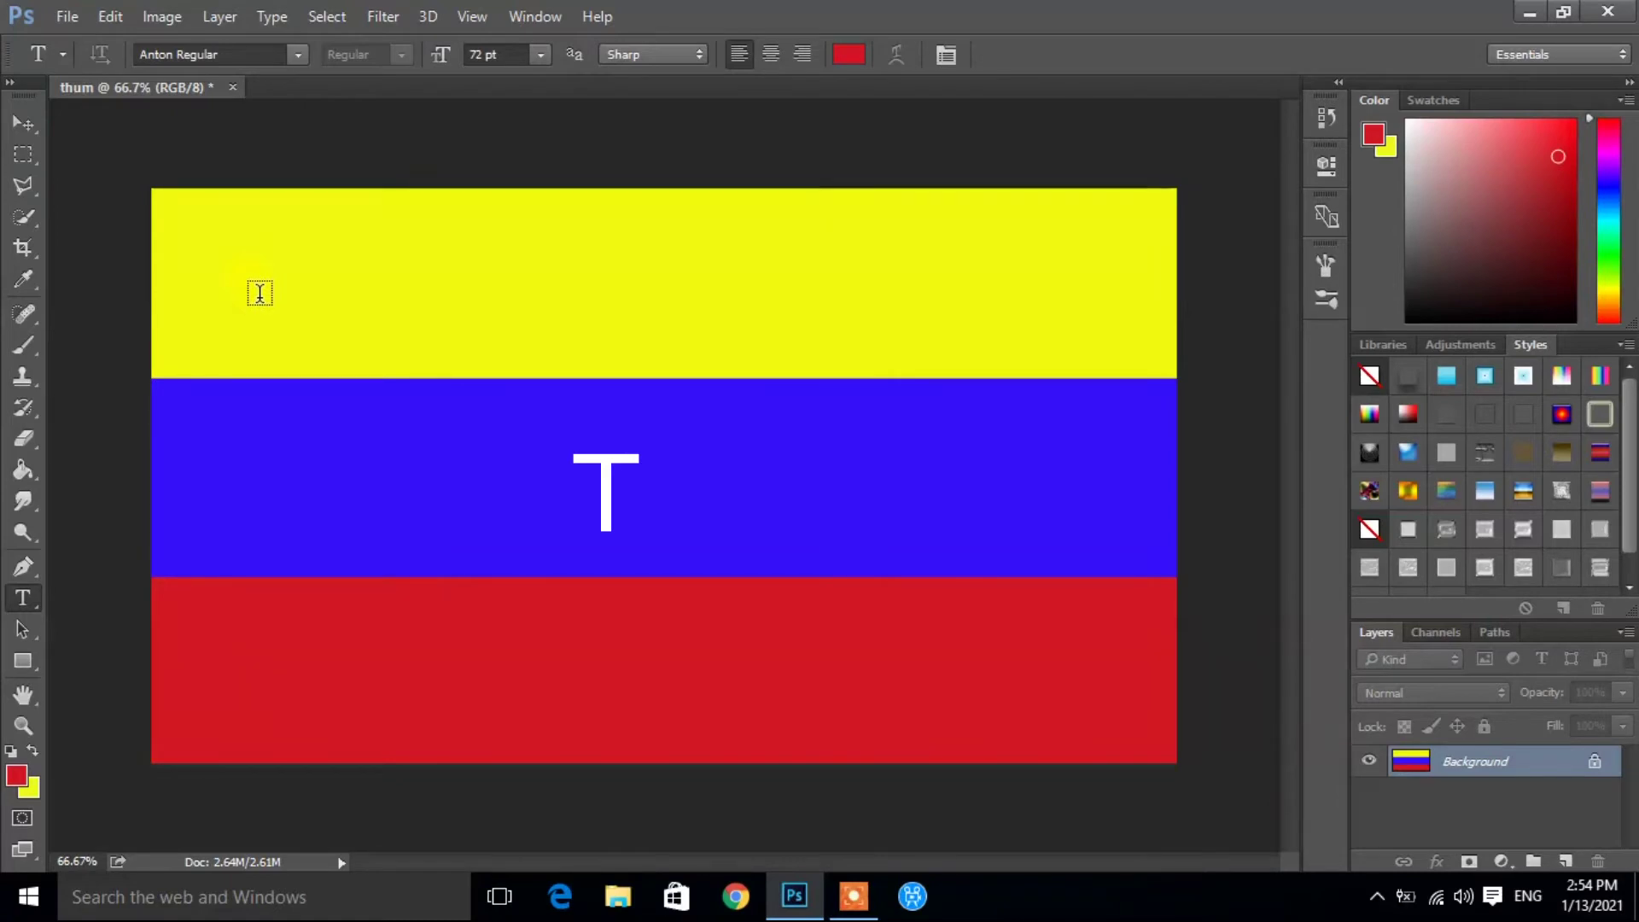
click(260, 293)
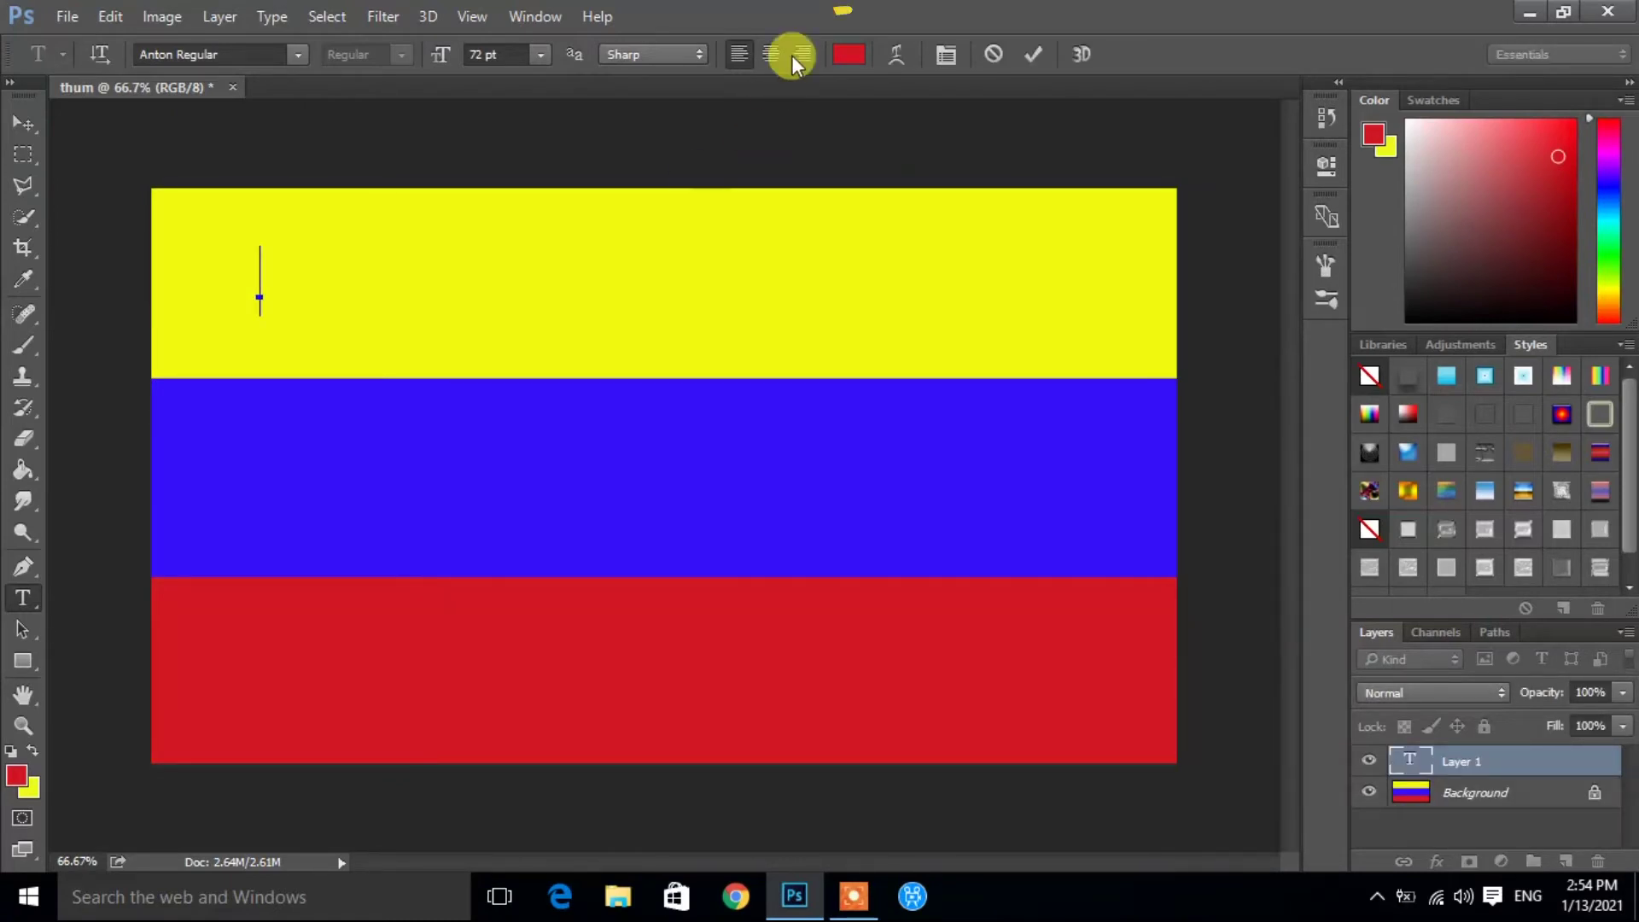
click(845, 53)
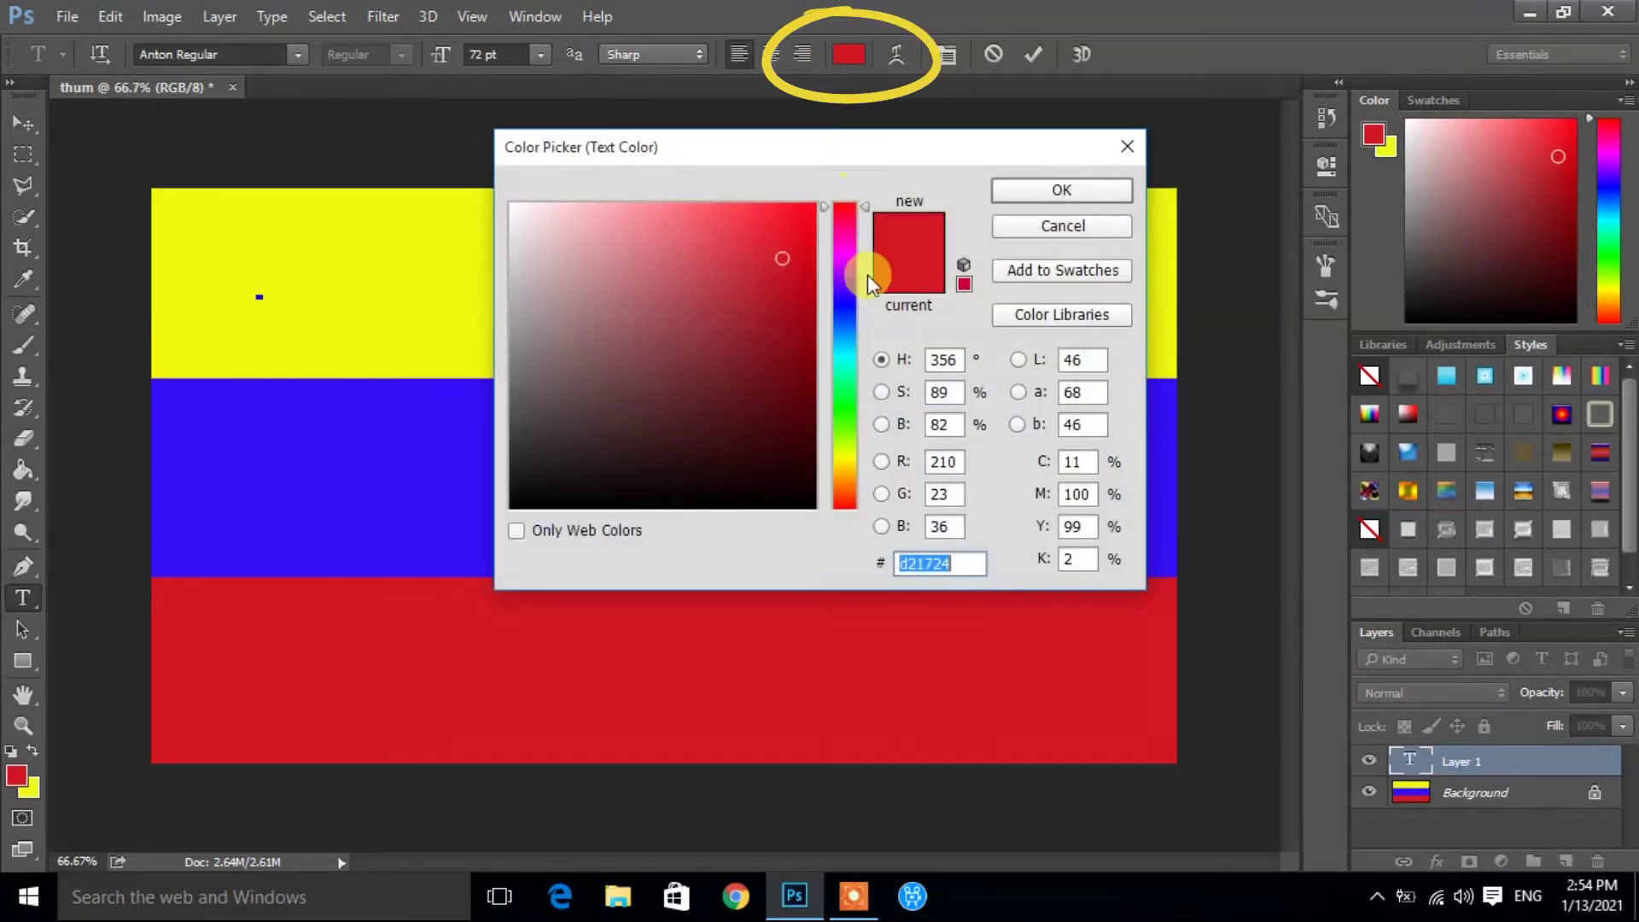
click(843, 305)
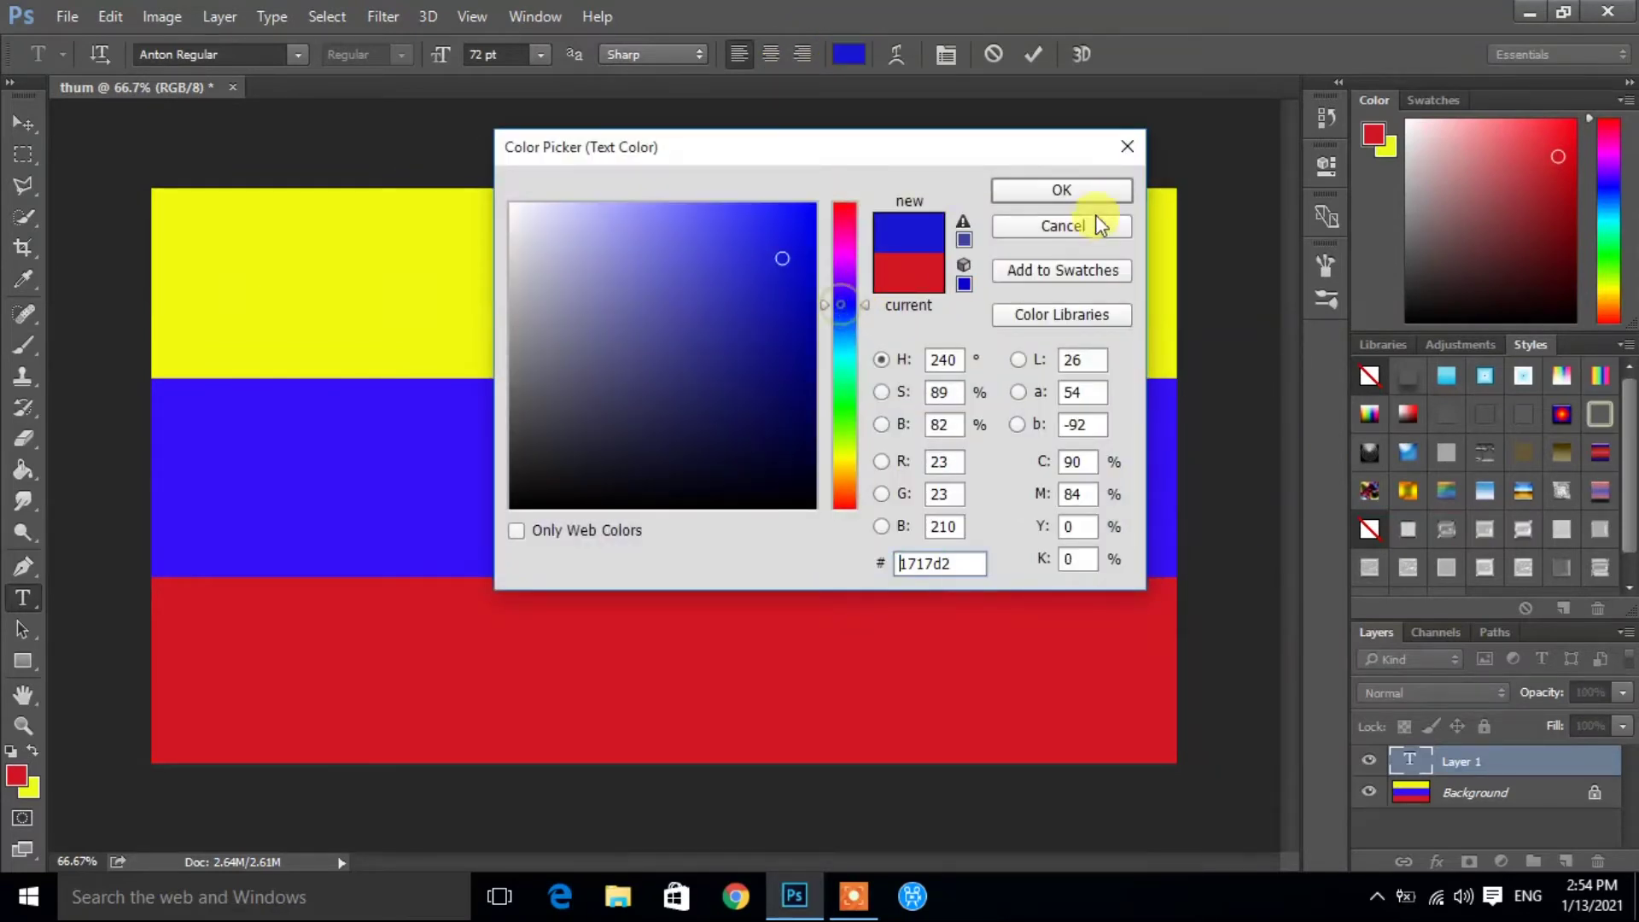
click(1094, 193)
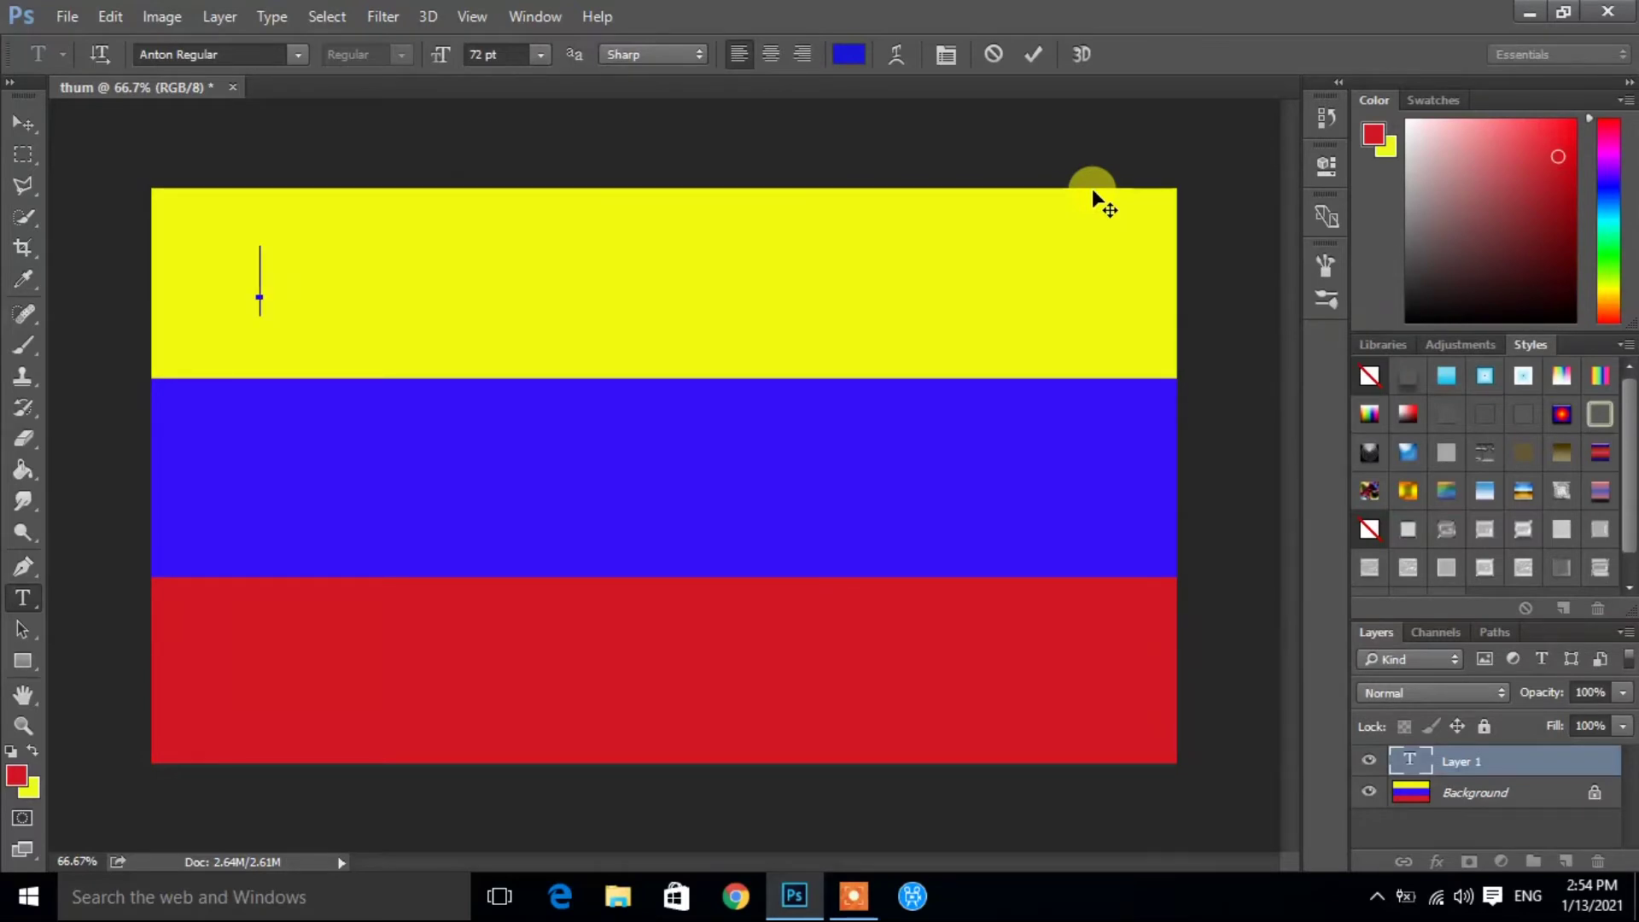
Type the heading 'HOW TO CREATE A YOUTUBE THUMBNAIL', fixing a typo, and enter Free Transform
text(HOW TO CREATE)
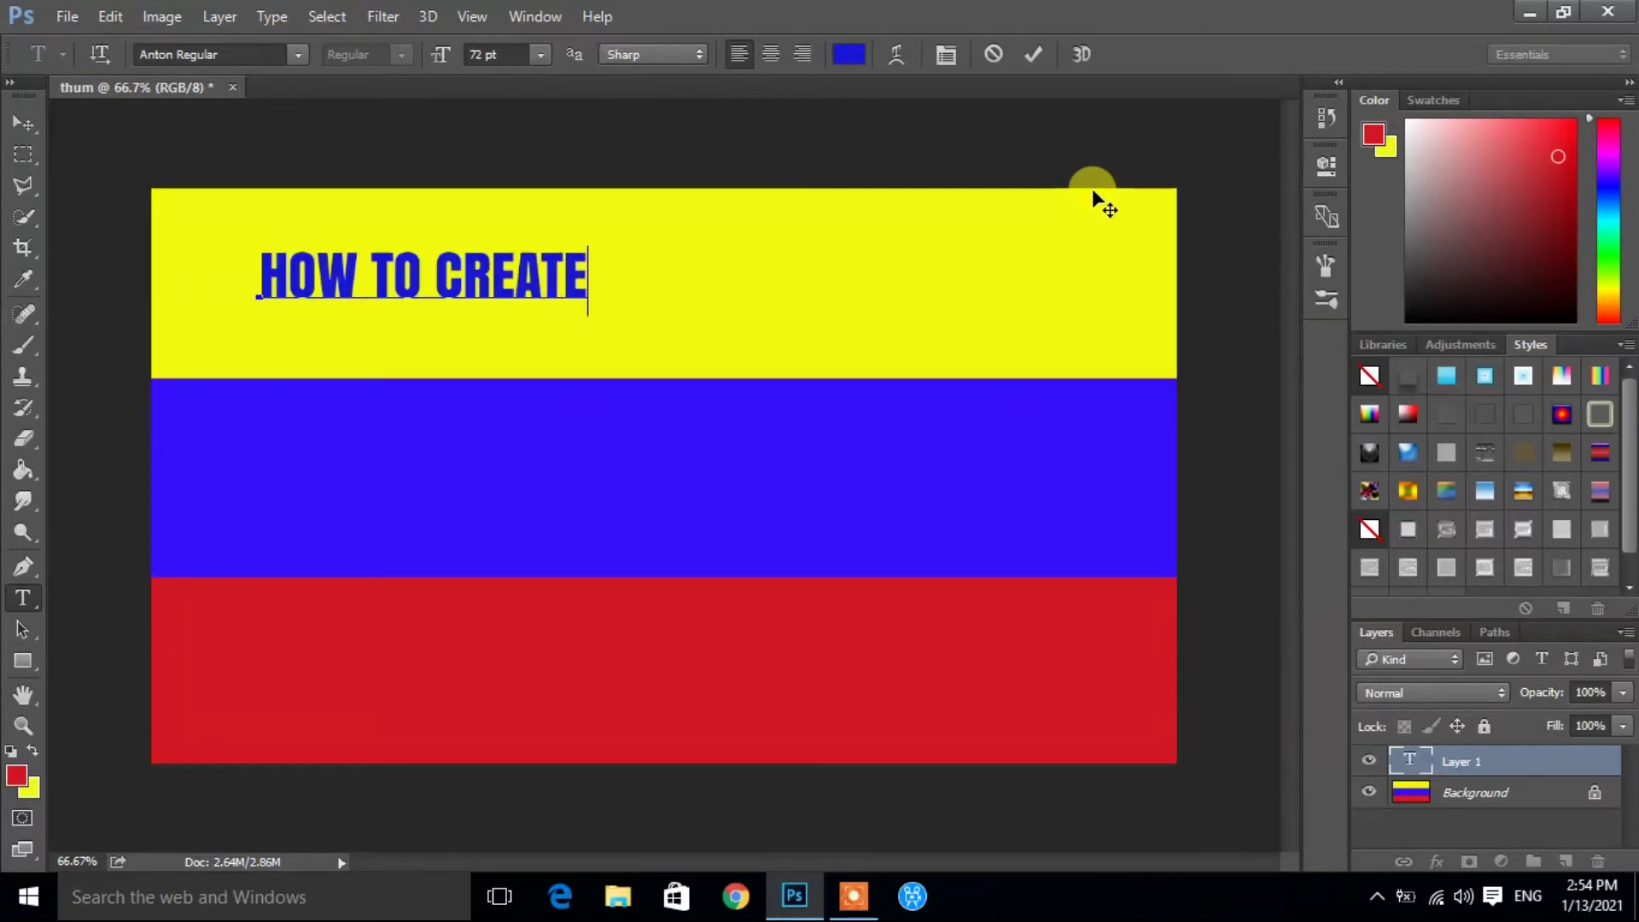
text( A YOUTUBE T)
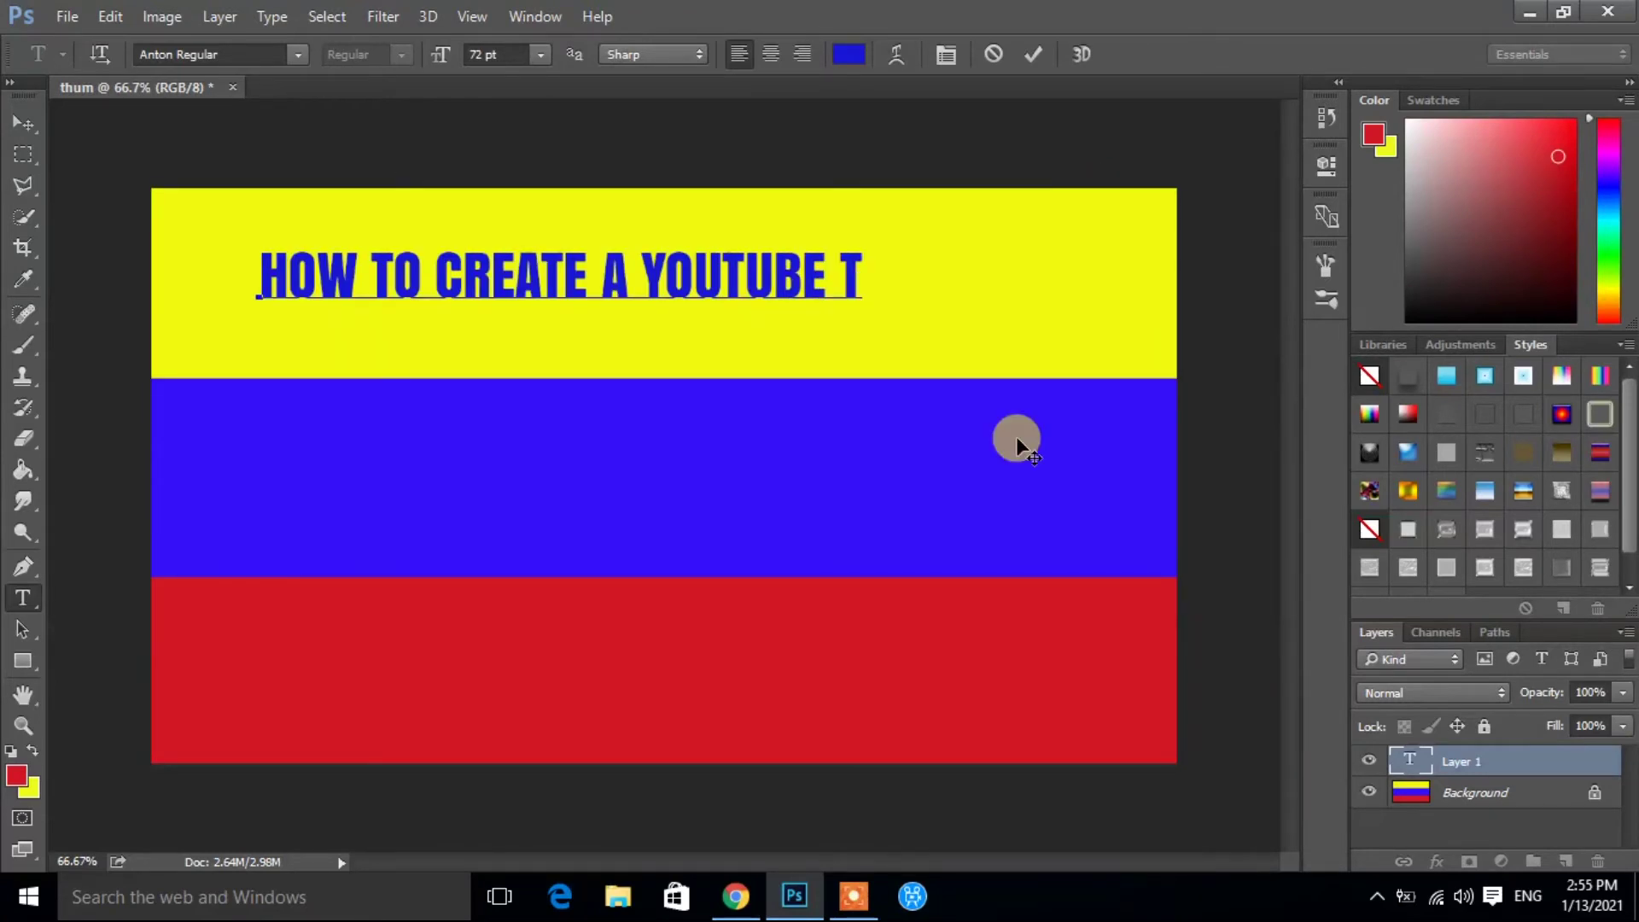
text(HUB)
key(BackSpace)
text(MBNAIL)
key(ctrl+t)
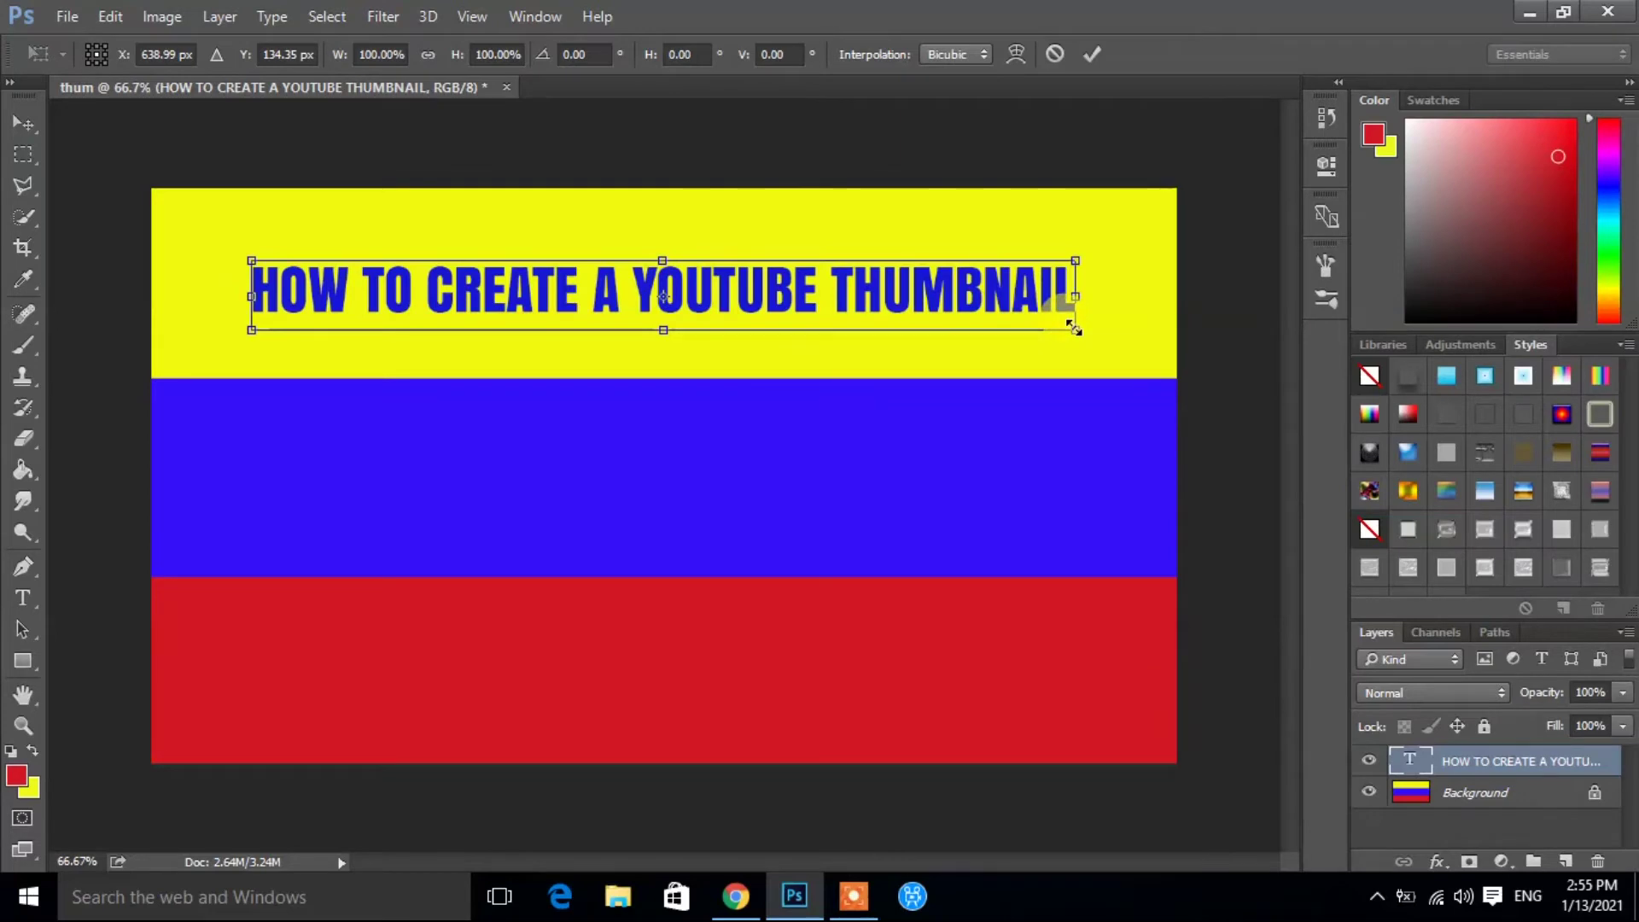
Scale the heading across the yellow band, centre it, and start a text layer in the blue band
drag(1074, 327, 1108, 344)
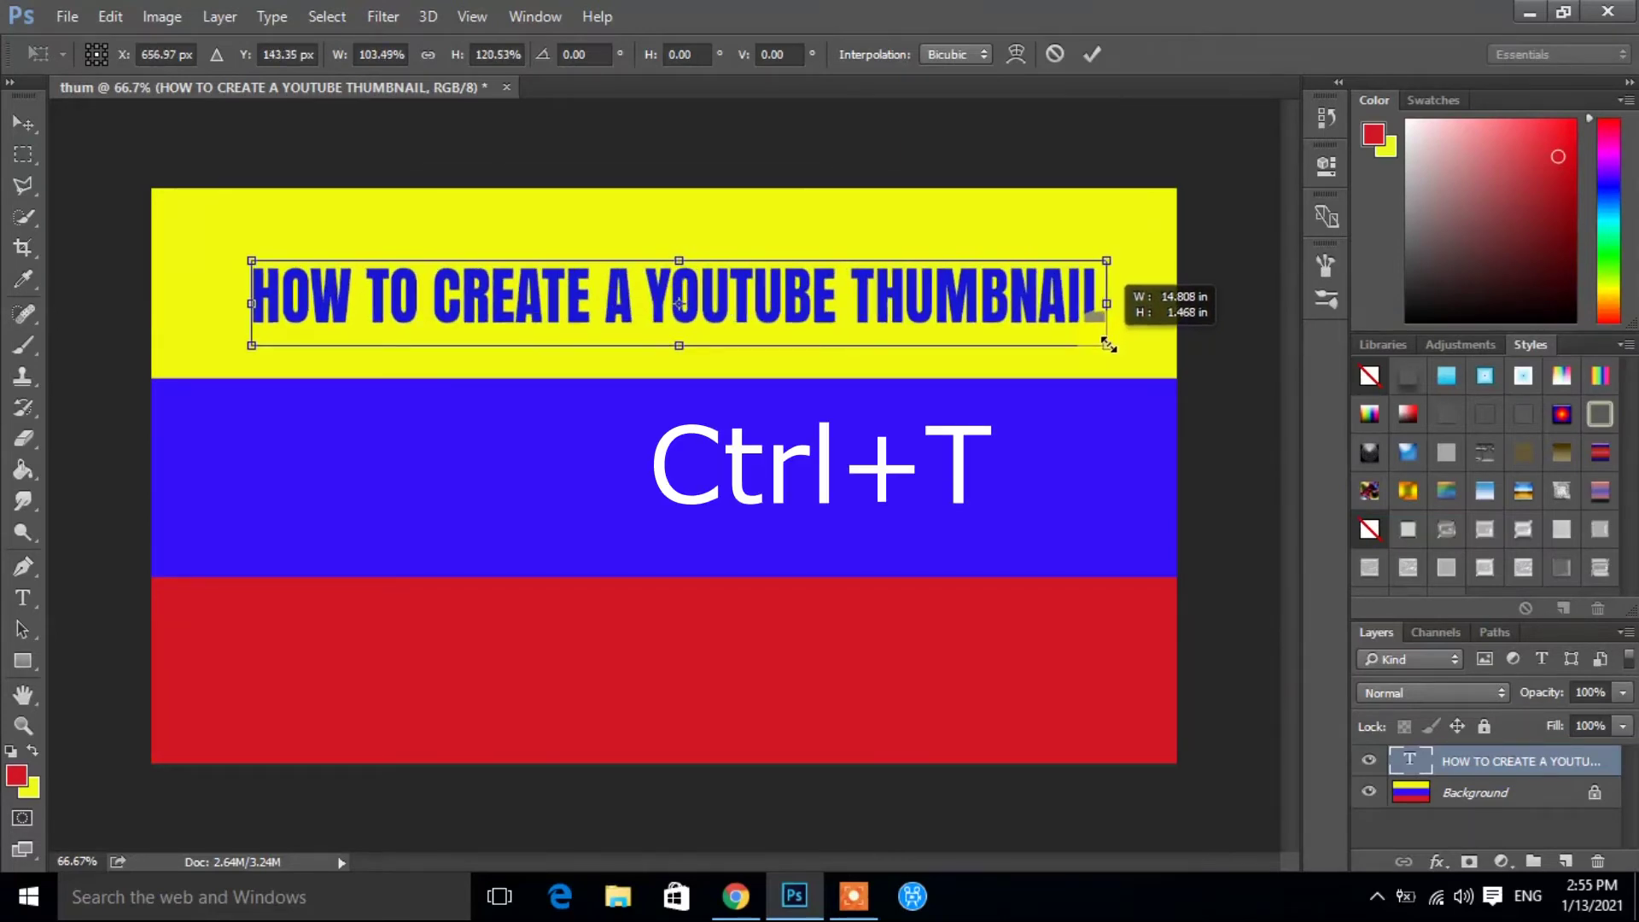
drag(1108, 344, 1153, 350)
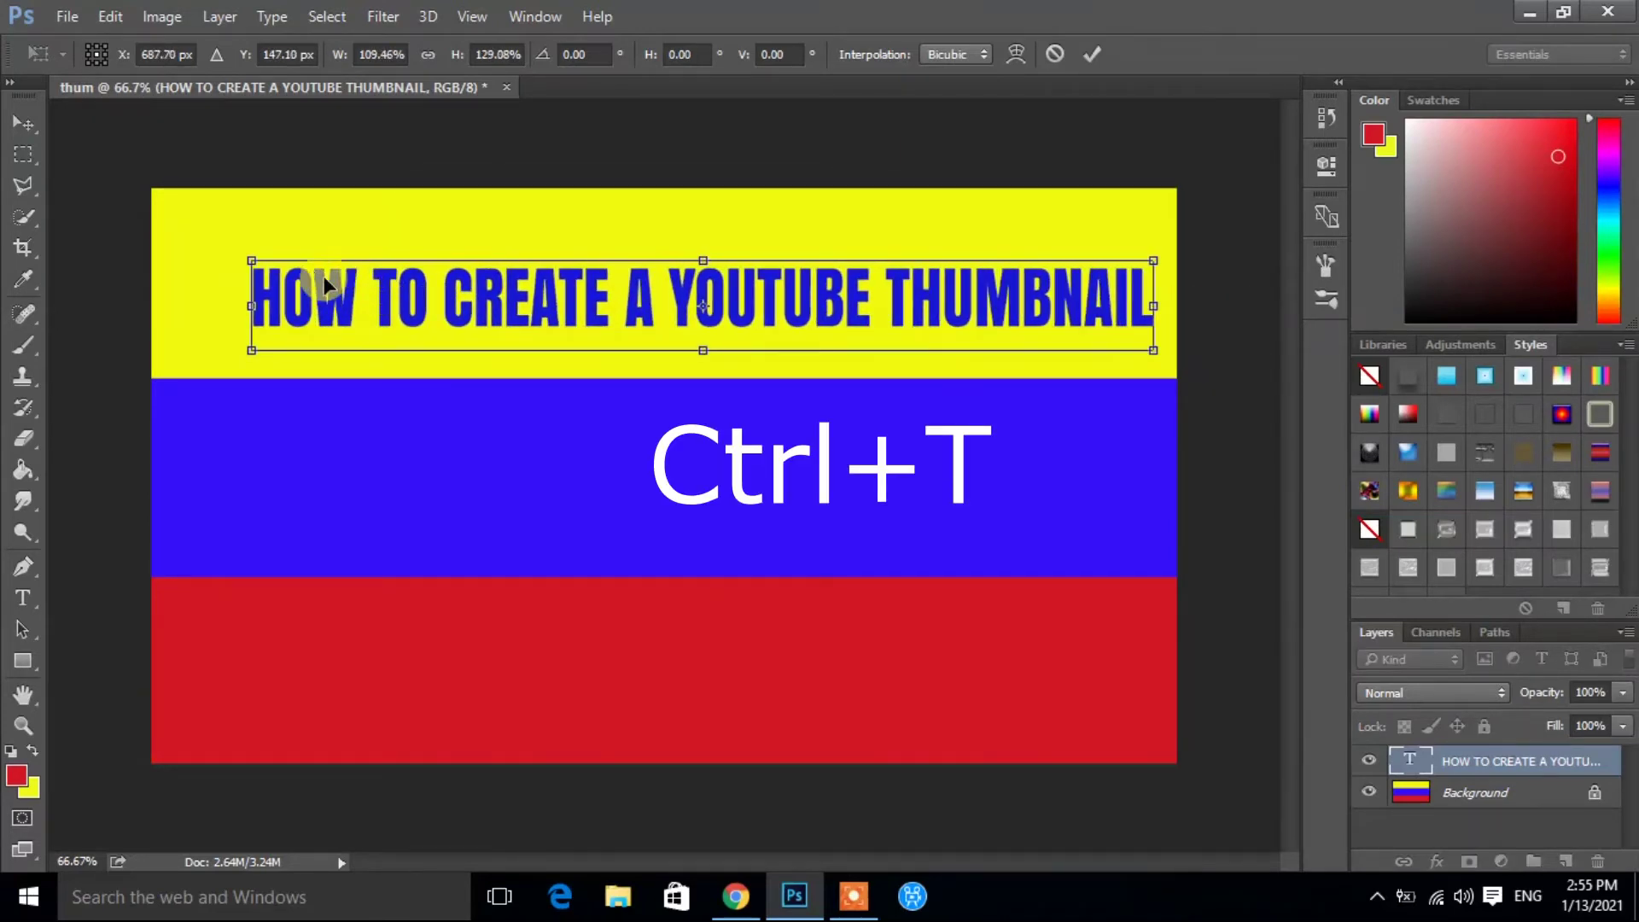
drag(251, 306, 193, 305)
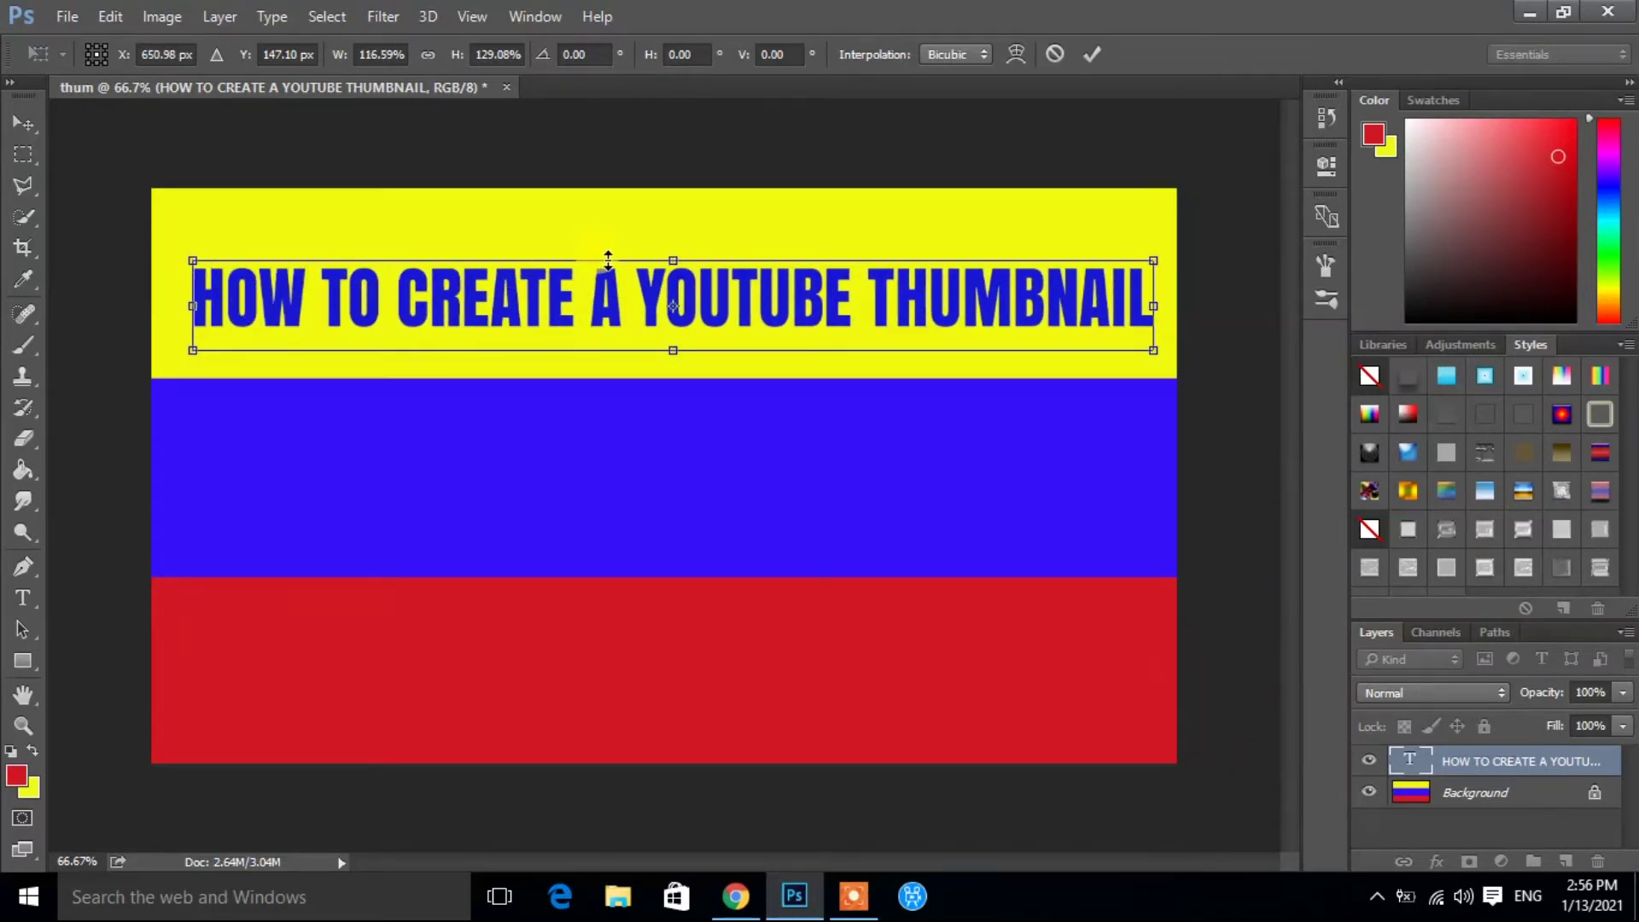
double_click(687, 283)
drag(712, 318, 705, 313)
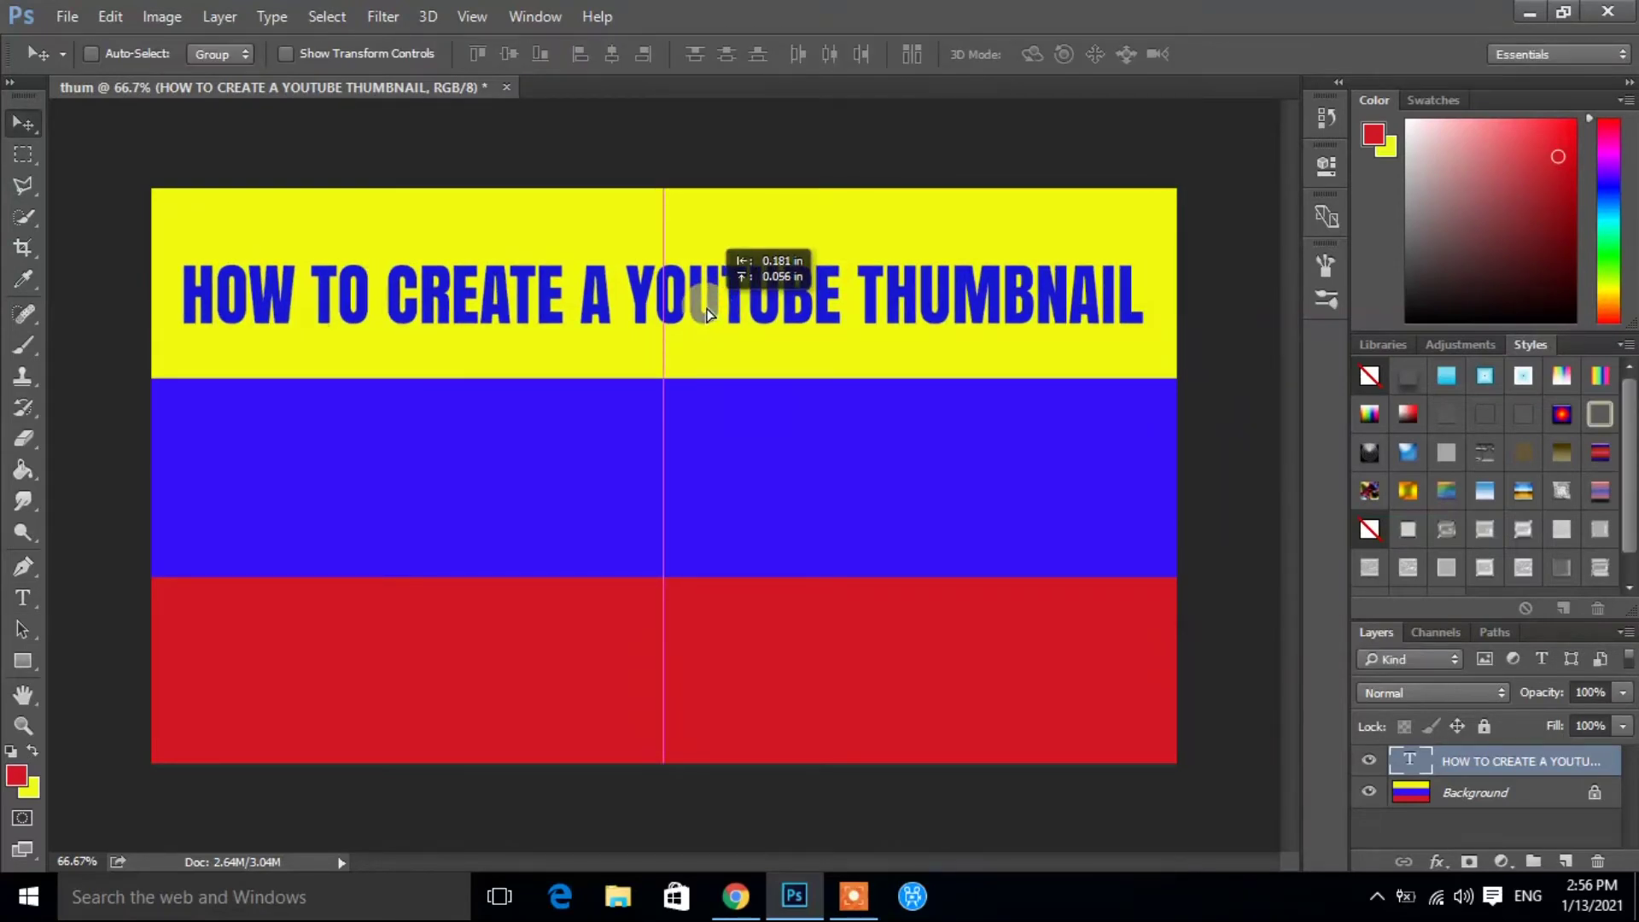
drag(705, 314, 705, 314)
key(t)
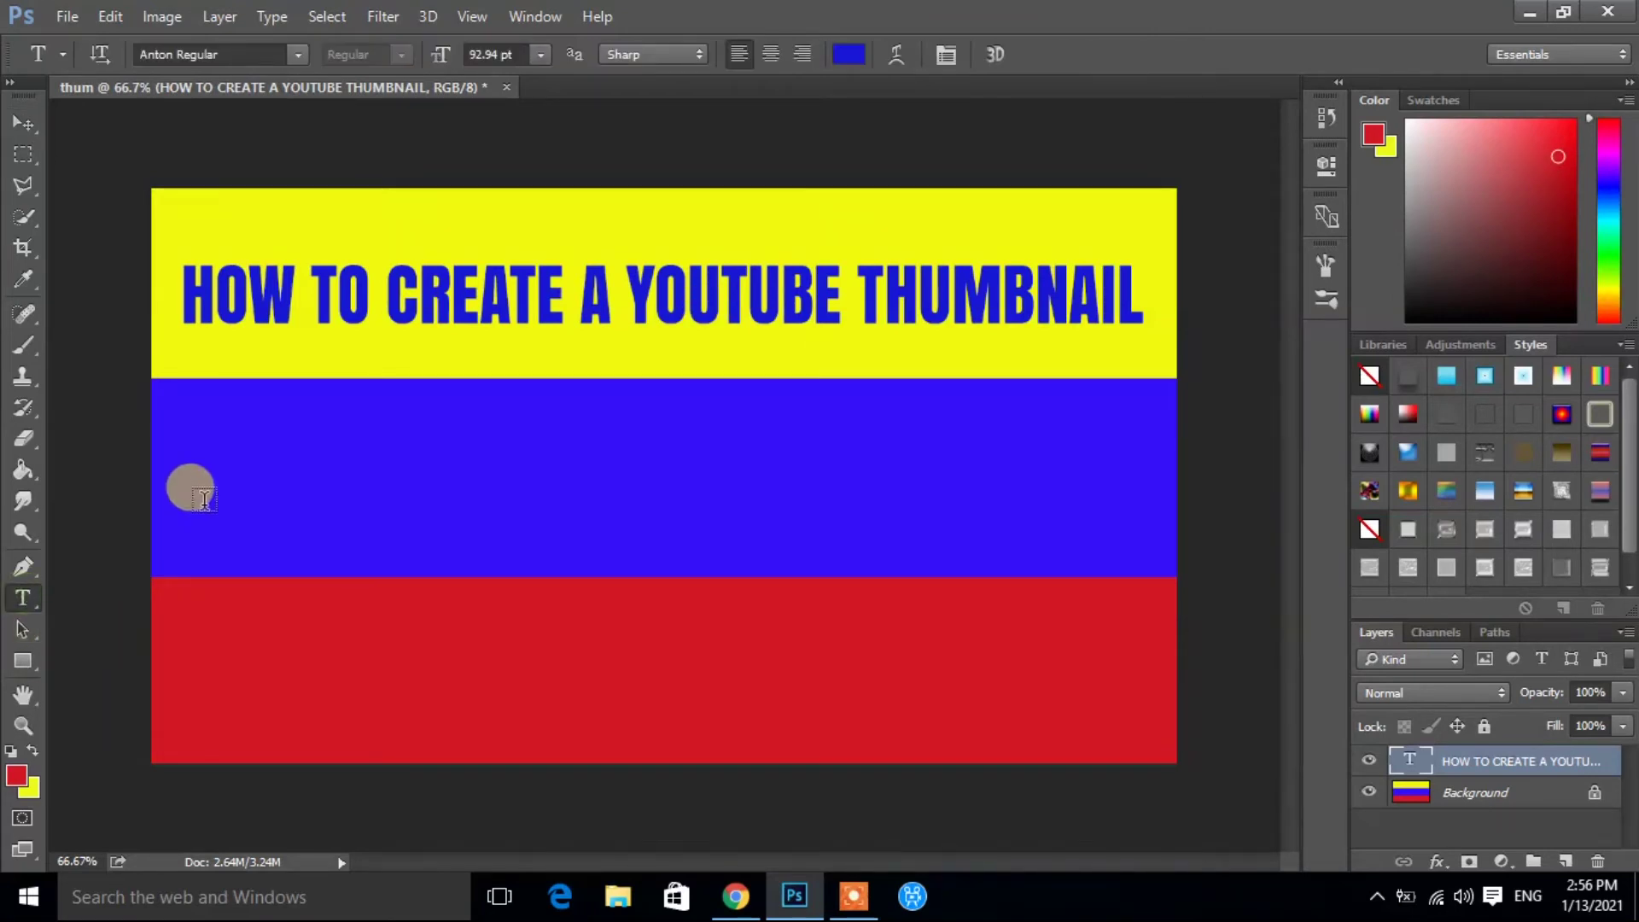
click(213, 485)
Type 'IN ADOBE PHOTSHOP CC2015' in bright yellow on the blue band
click(850, 56)
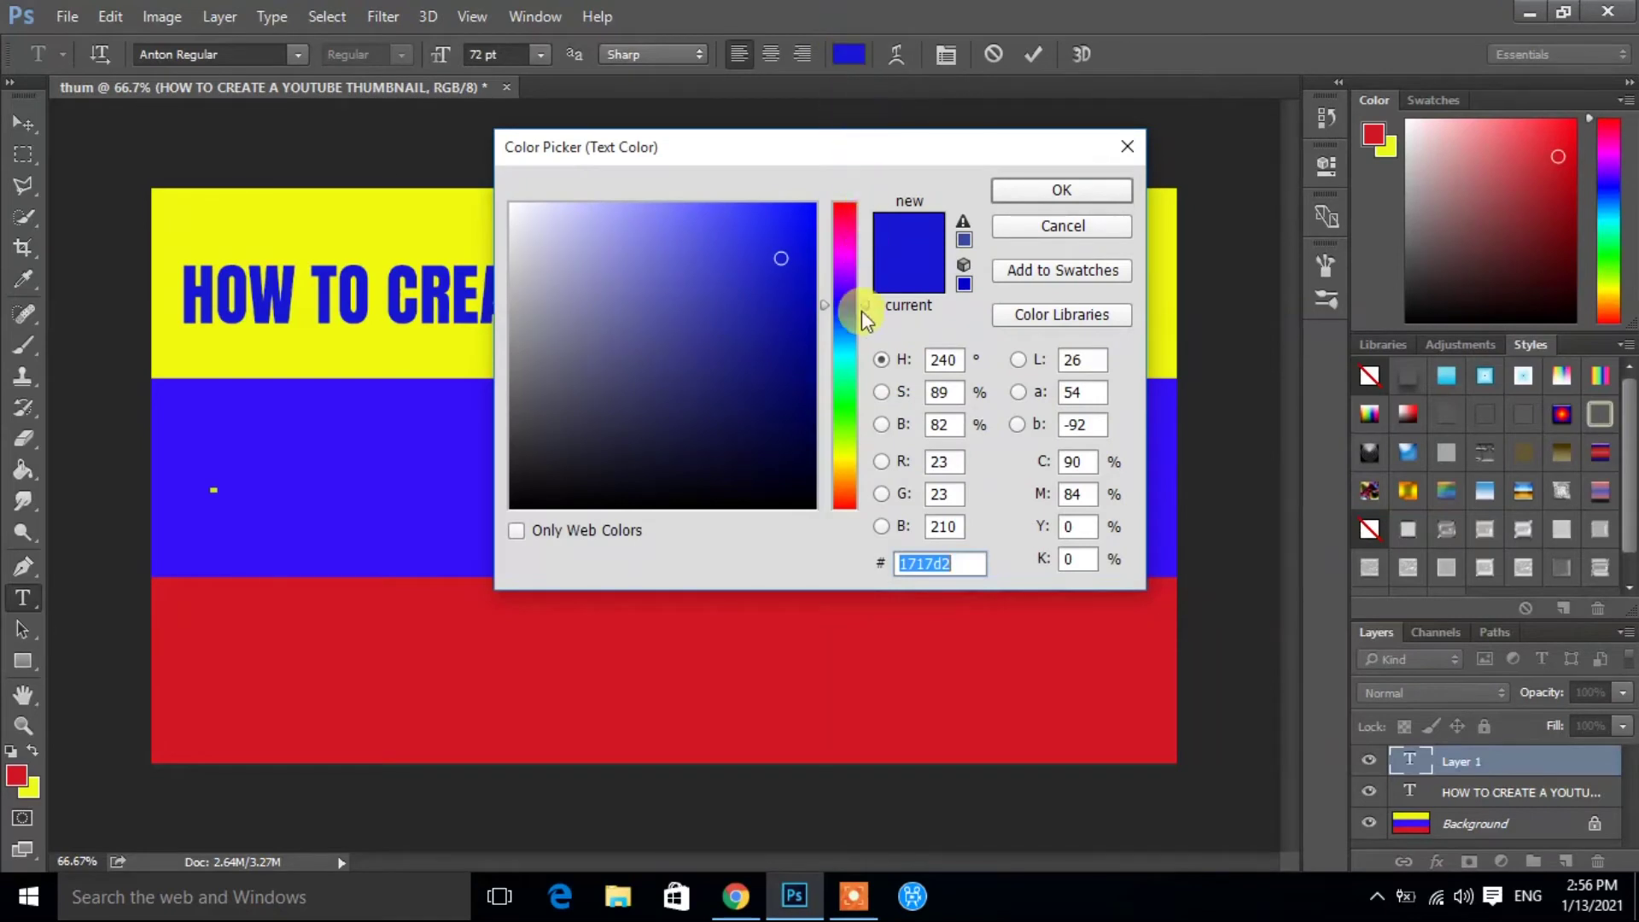
click(839, 459)
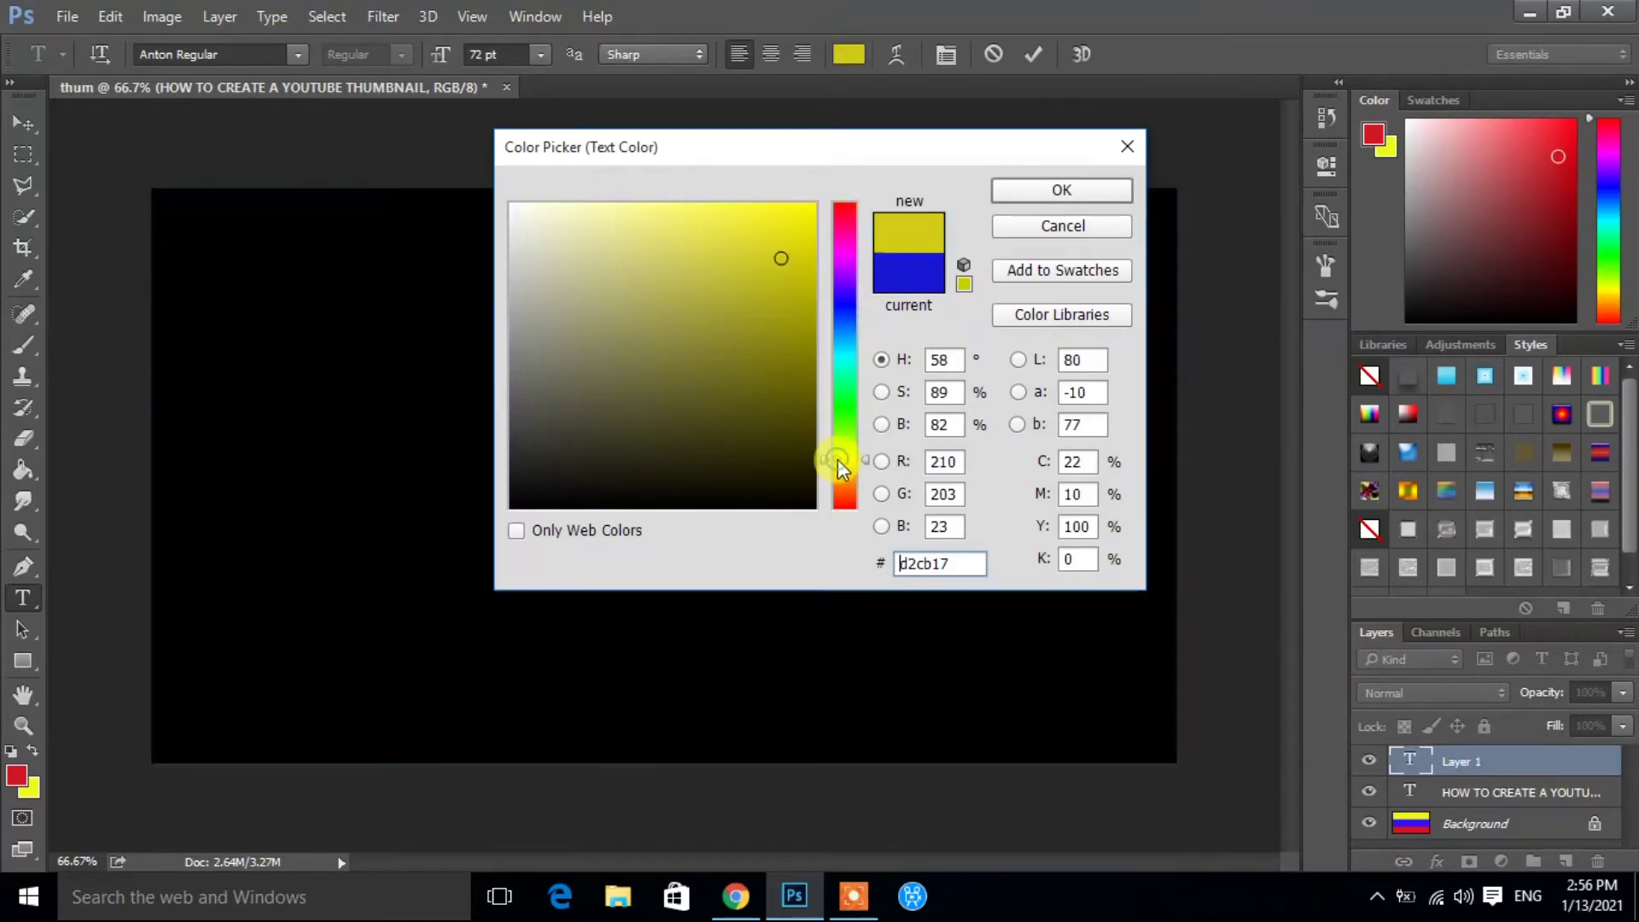
click(764, 212)
click(1061, 195)
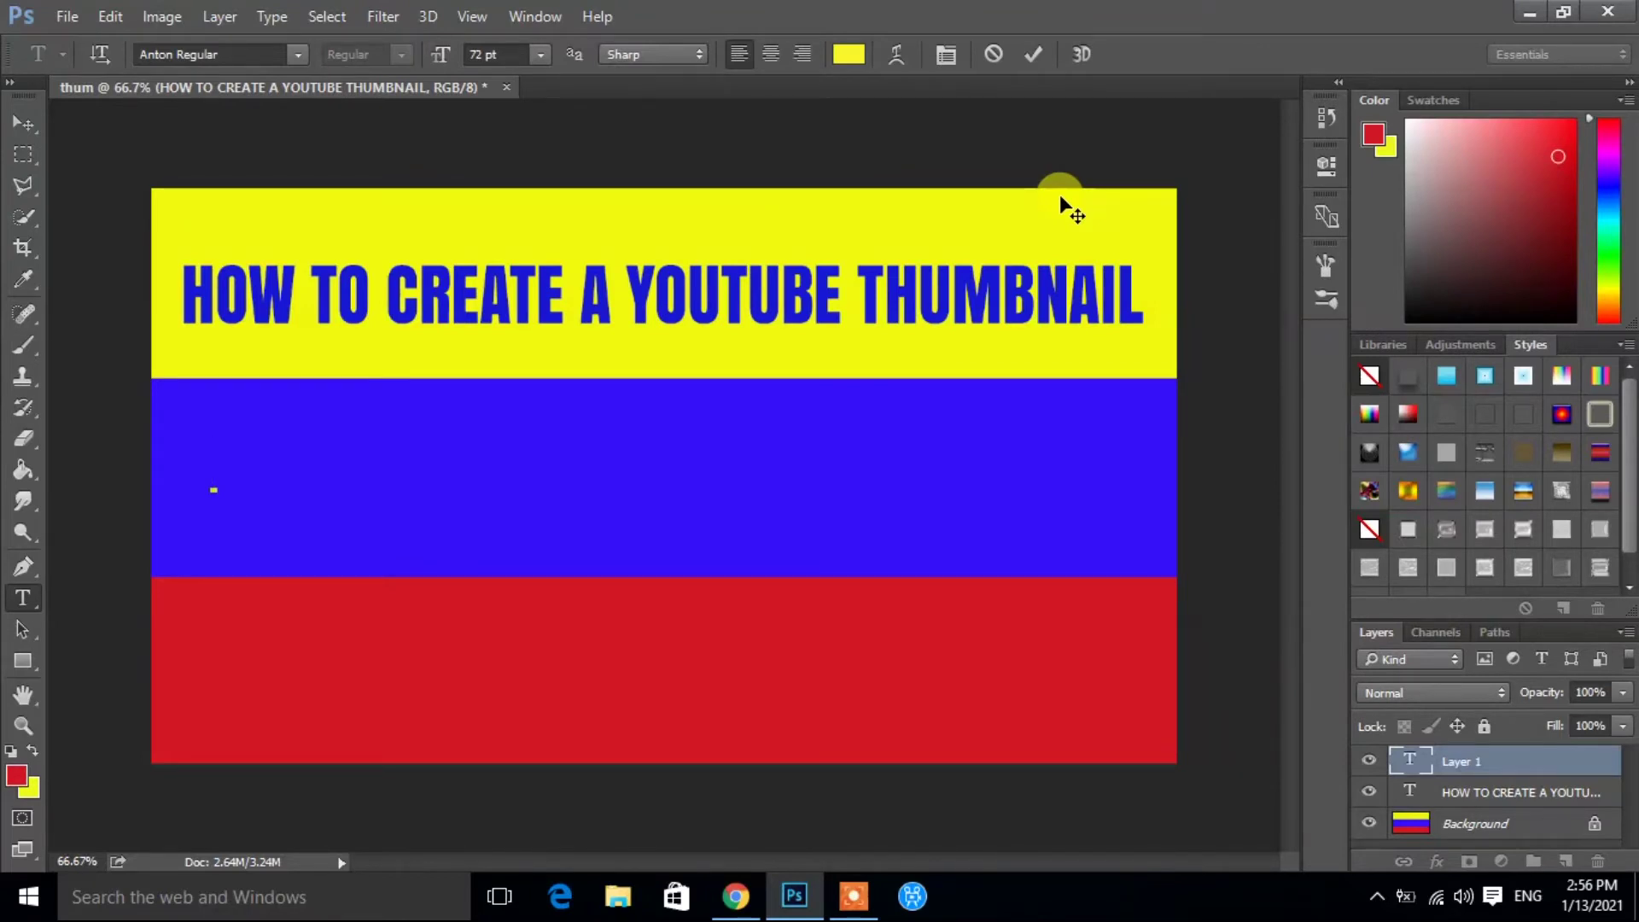
text(IN ADOBE PHOTSHOP CC2015)
Commit the second line and move it toward the middle of the blue band
click(23, 123)
mouse_move(594, 460)
mouse_down()
mouse_move(680, 468)
mouse_move(669, 487)
mouse_up()
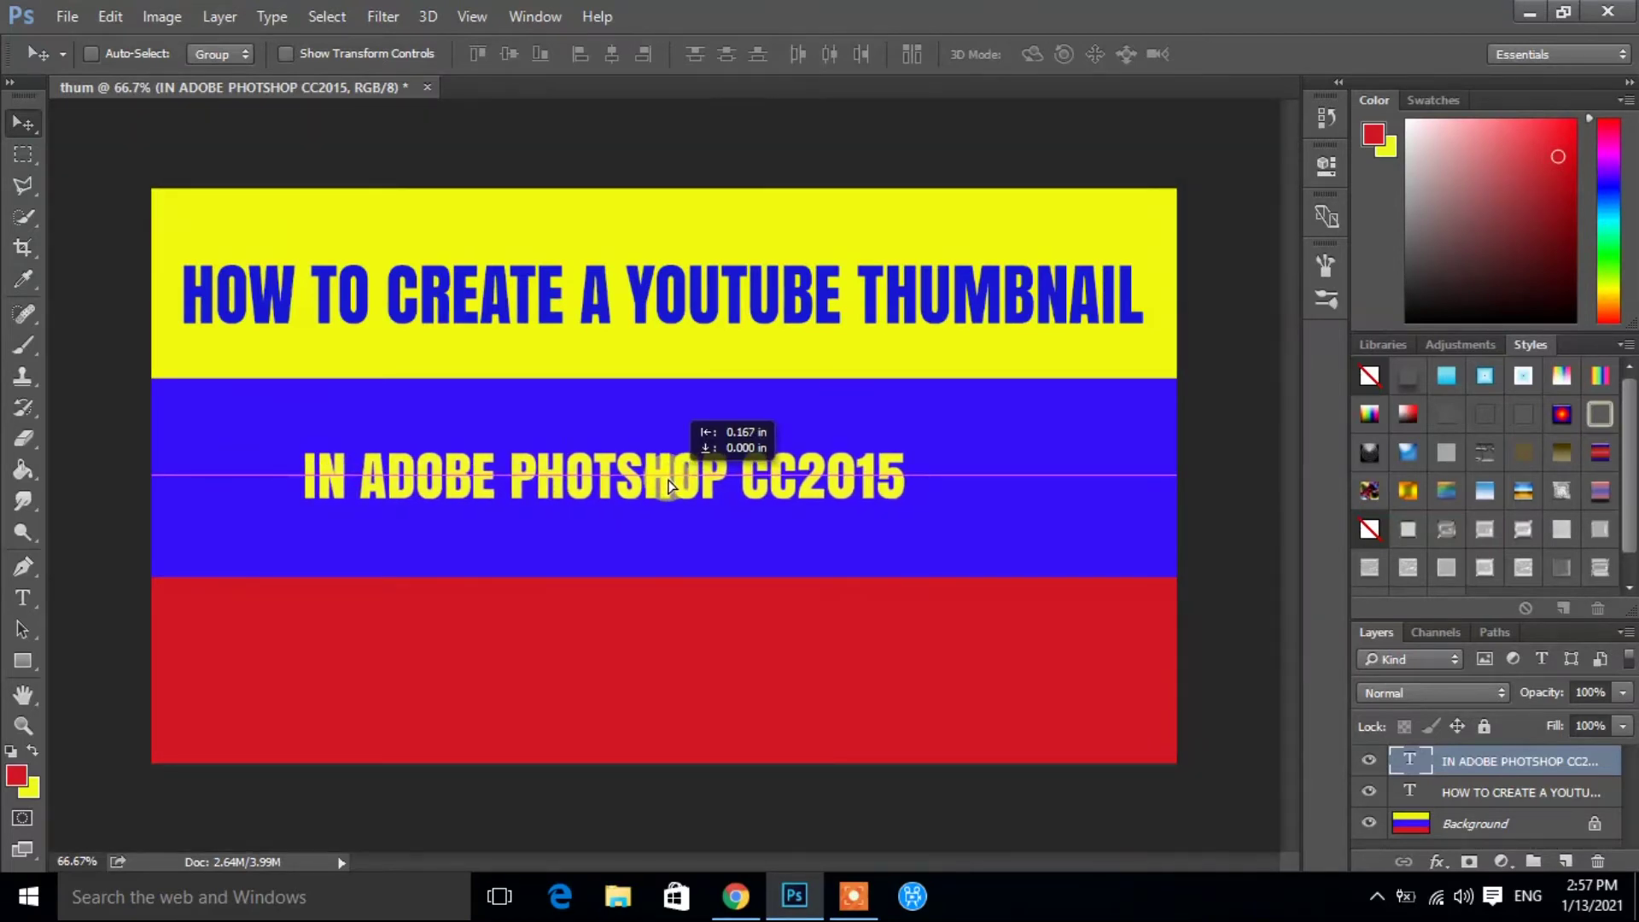
drag(668, 486, 729, 495)
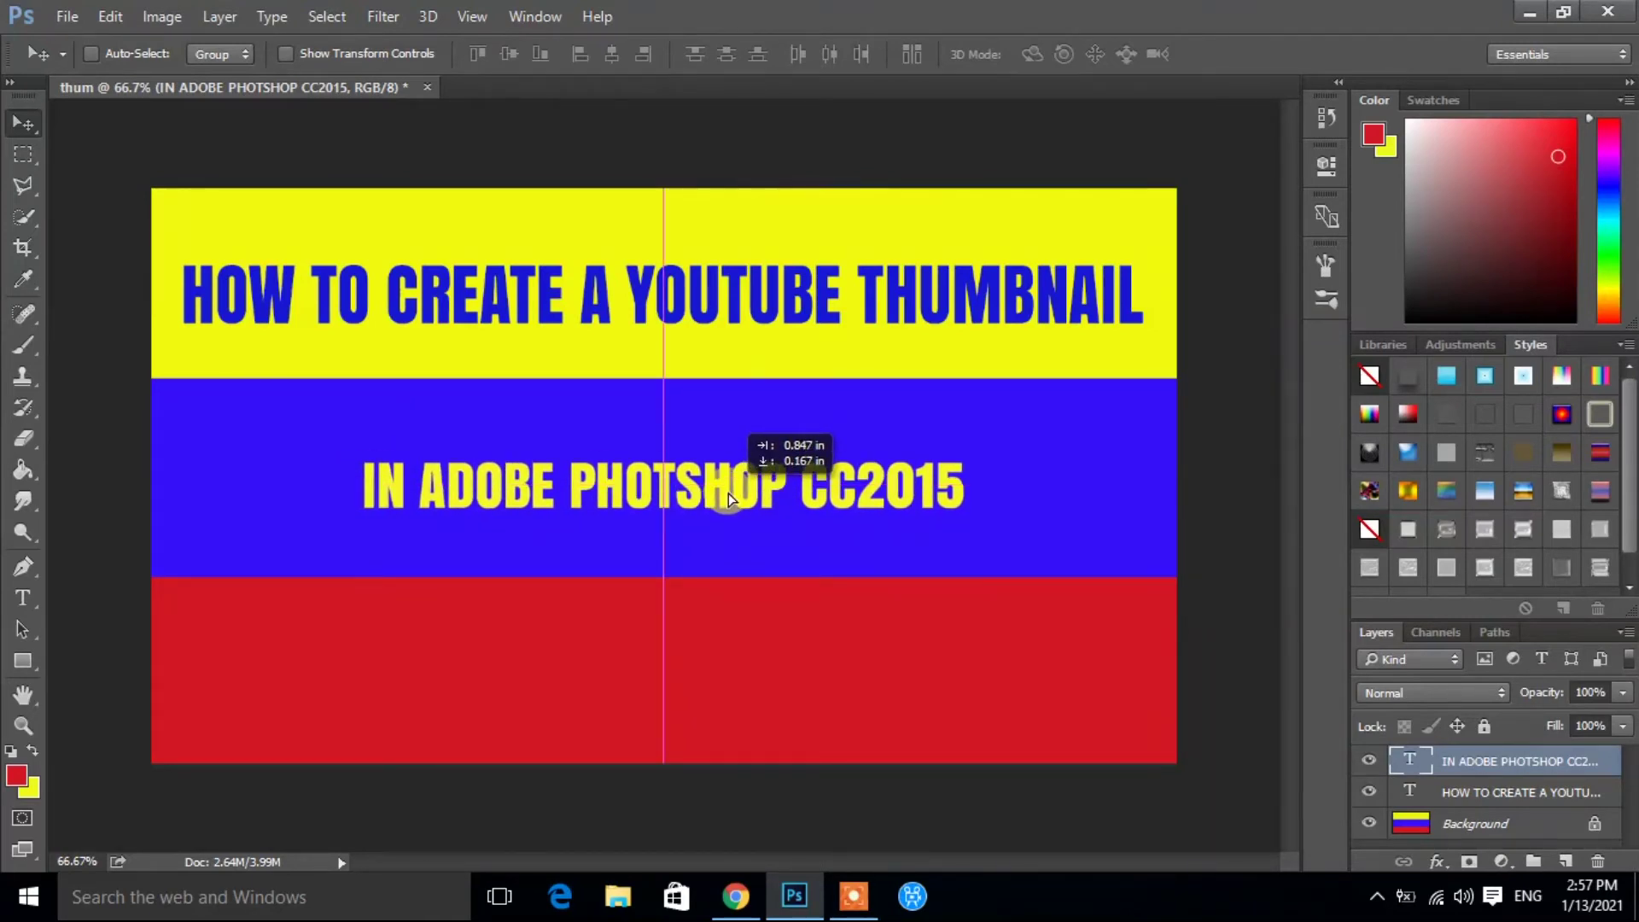
drag(728, 494, 729, 493)
Scale the second line to nearly the blue band's full width and centre it
key(ctrl+t)
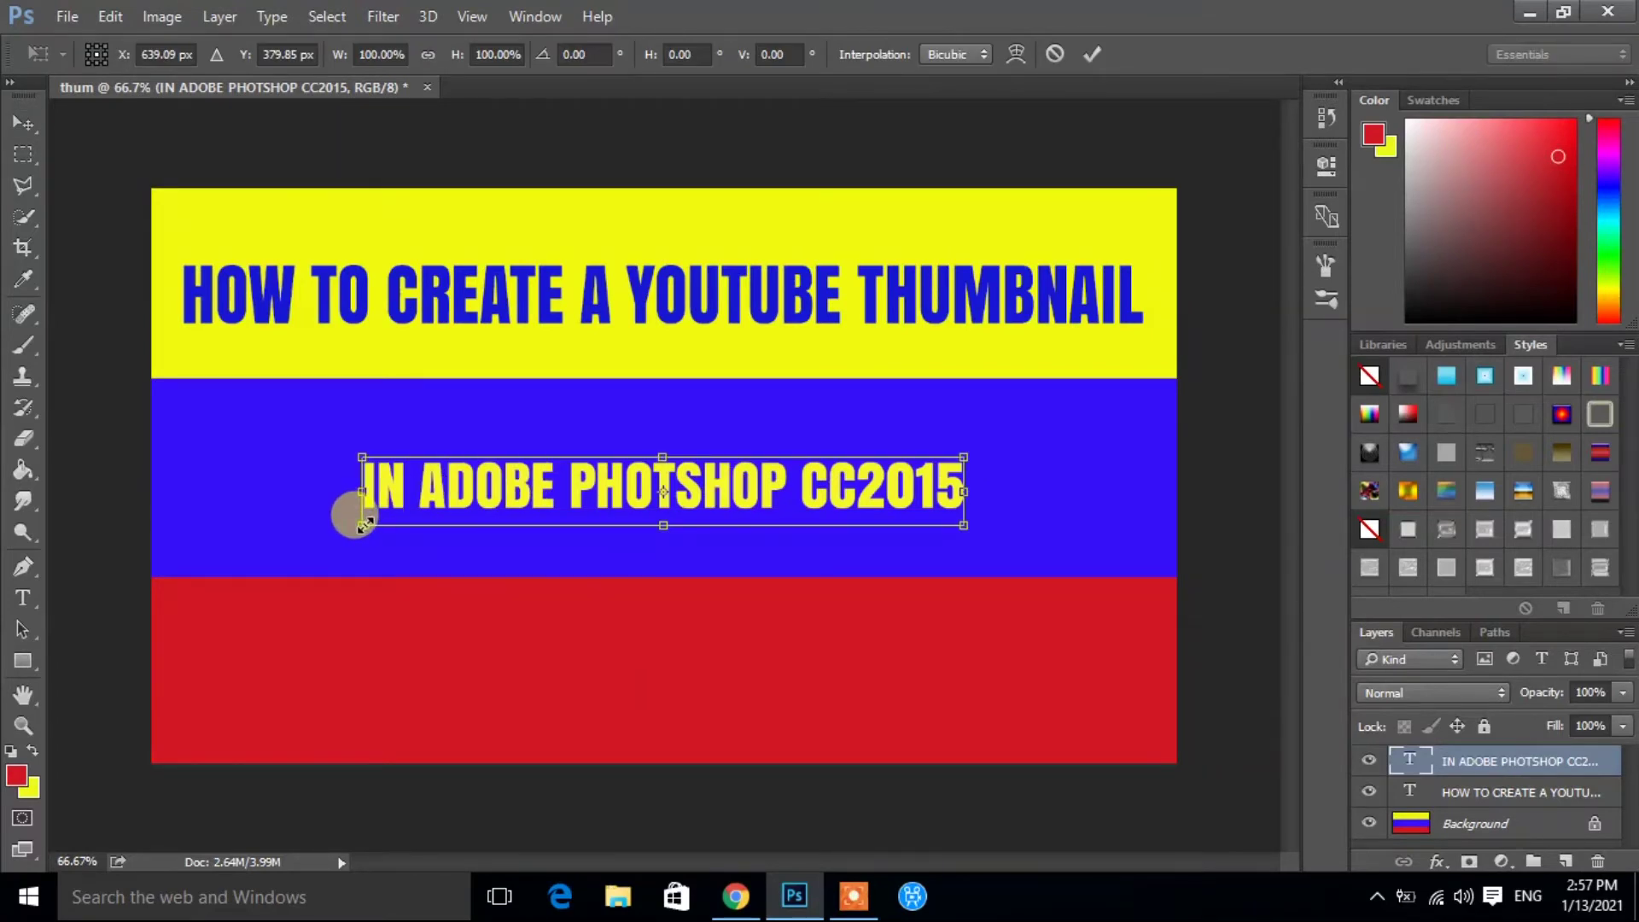
drag(364, 524, 191, 534)
drag(187, 536, 186, 536)
drag(963, 458, 1113, 454)
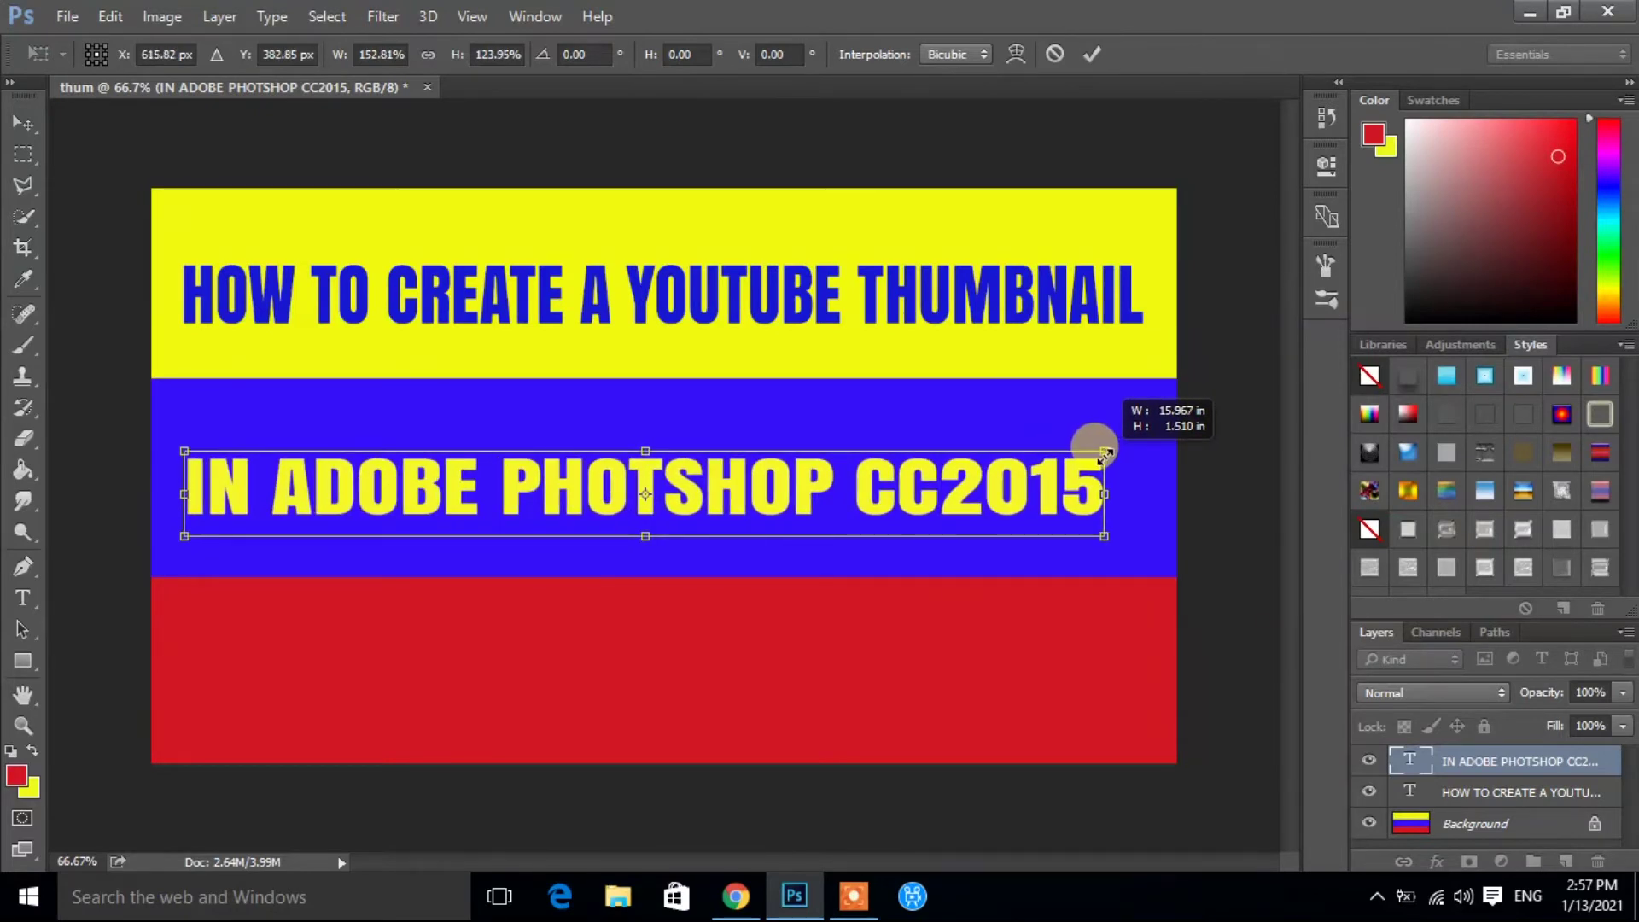
drag(1114, 455, 1119, 453)
key(Return)
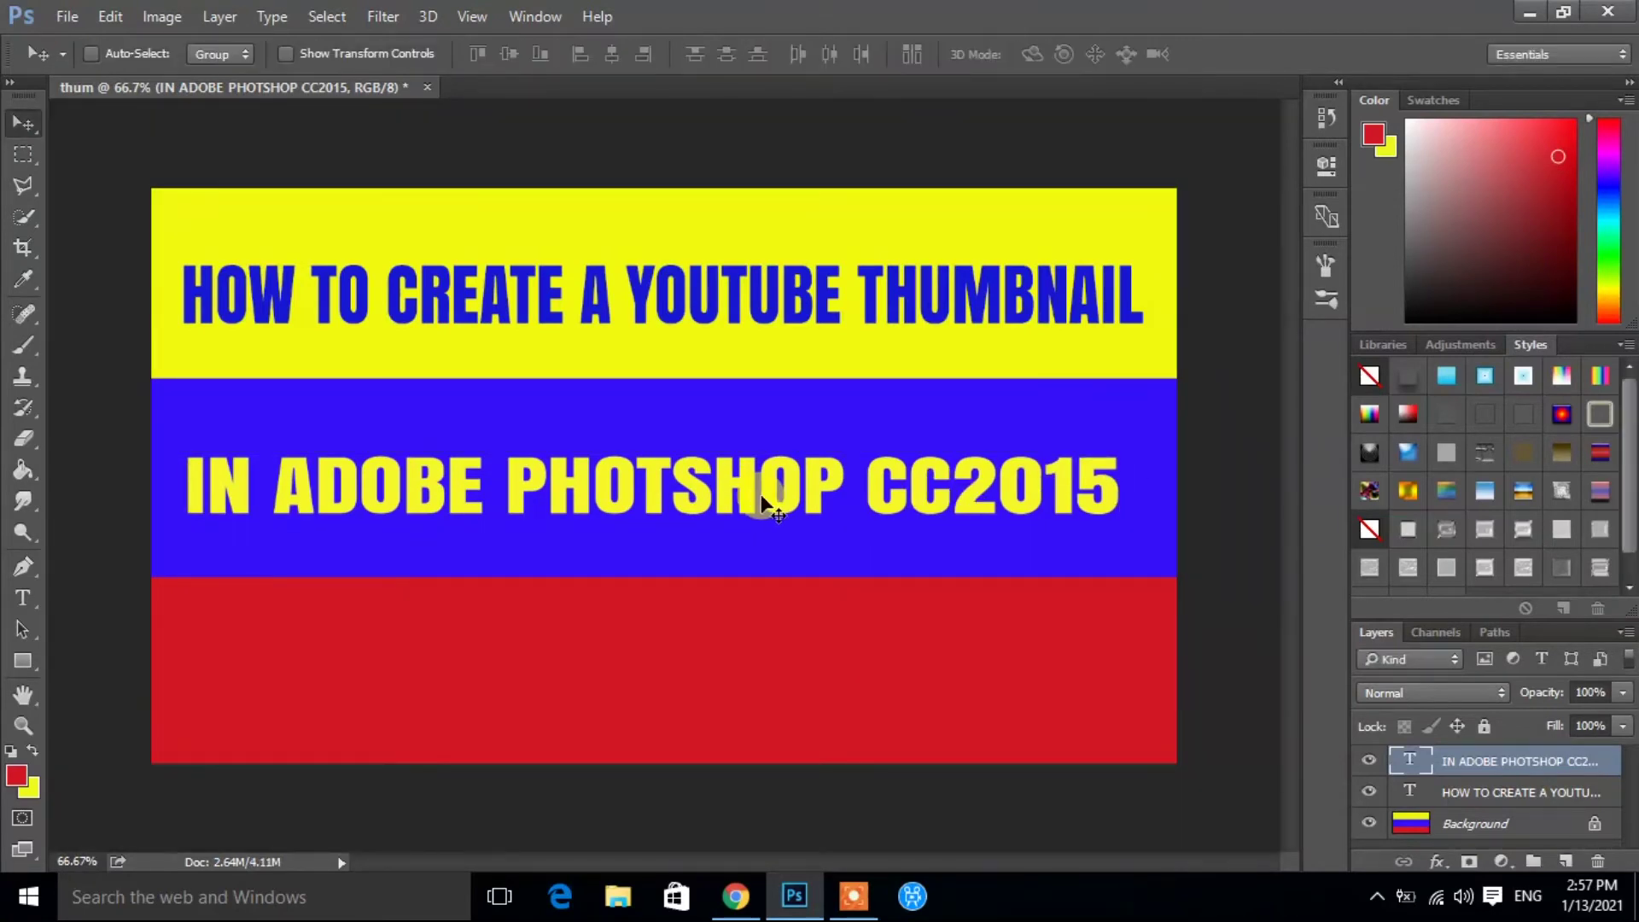
drag(748, 490, 759, 490)
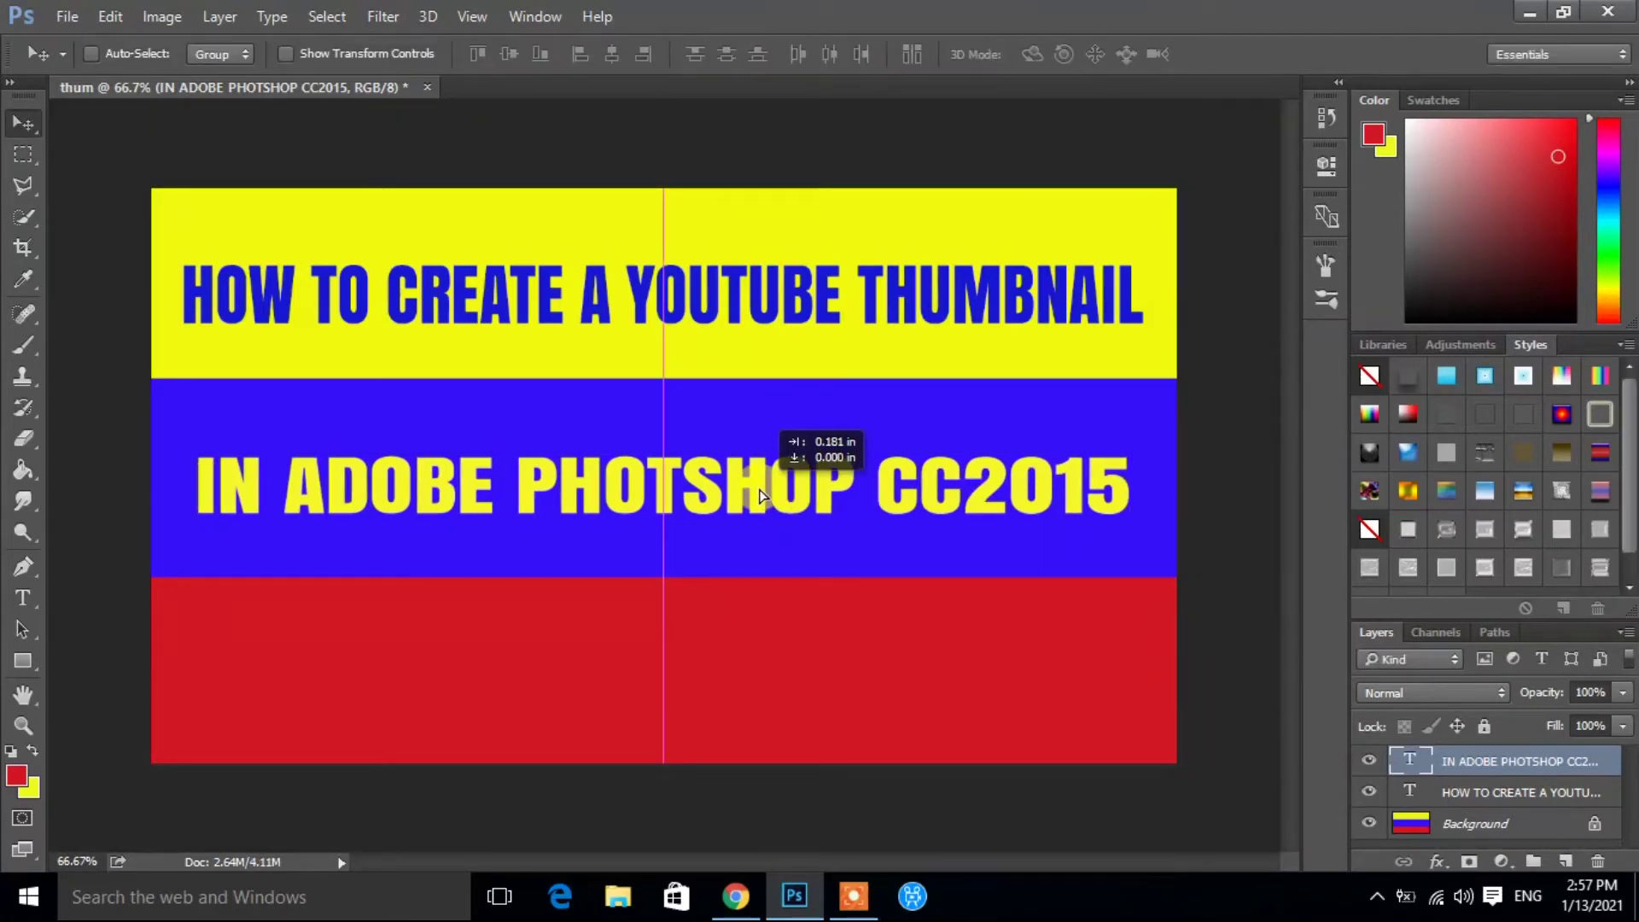
Change the second line's colour to white (fefefe) and start a text layer in the red band
click(22, 602)
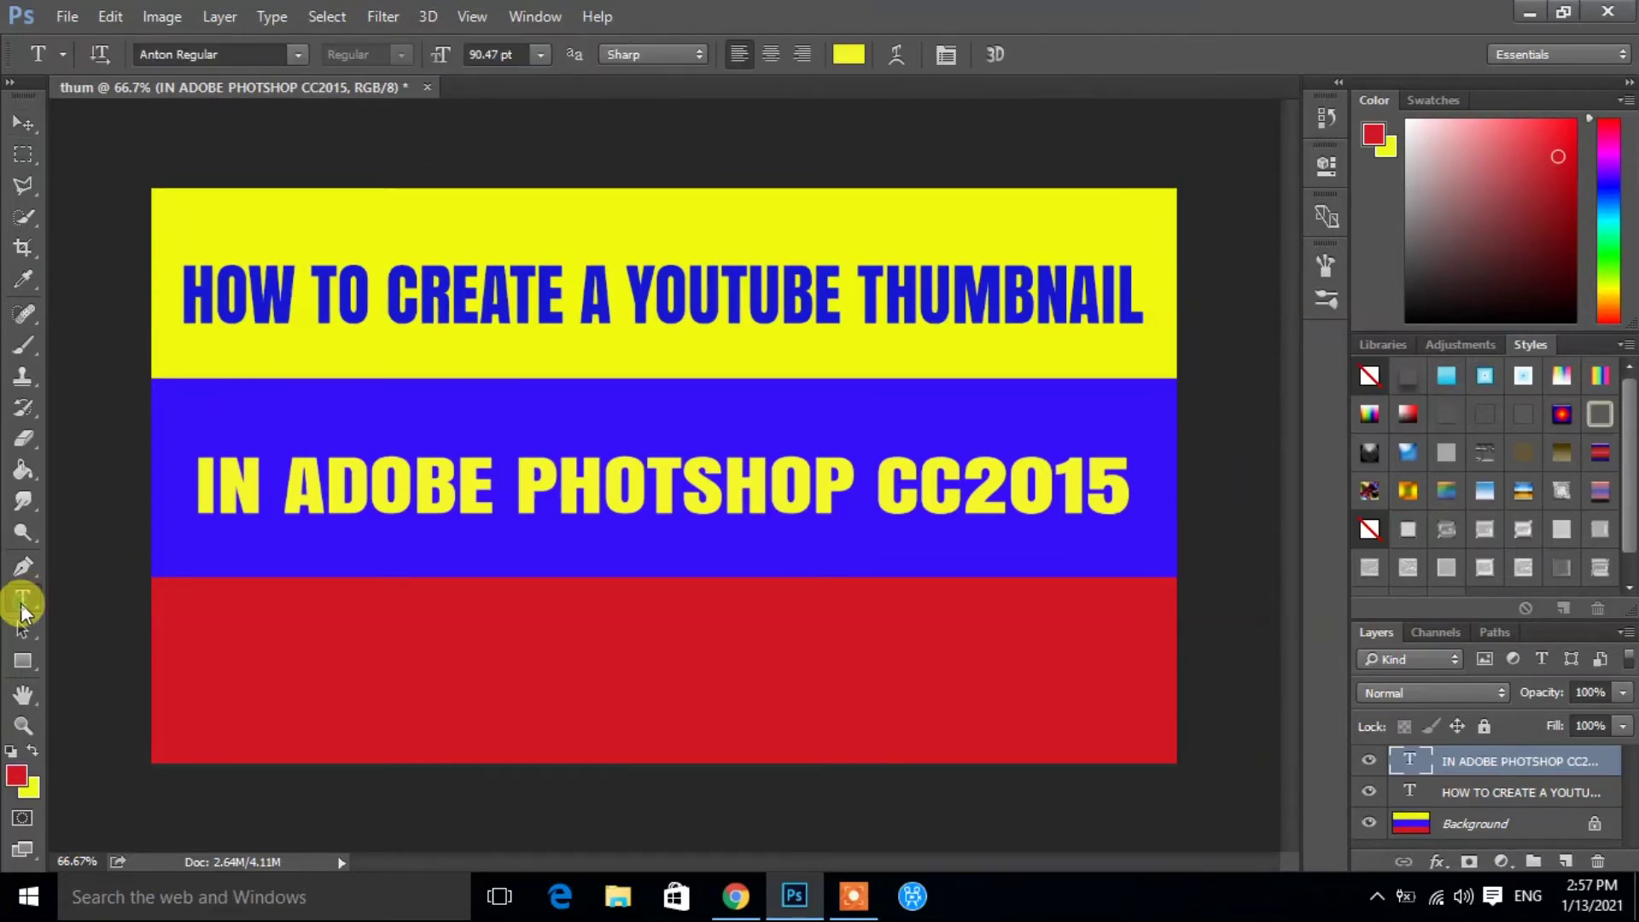
click(849, 54)
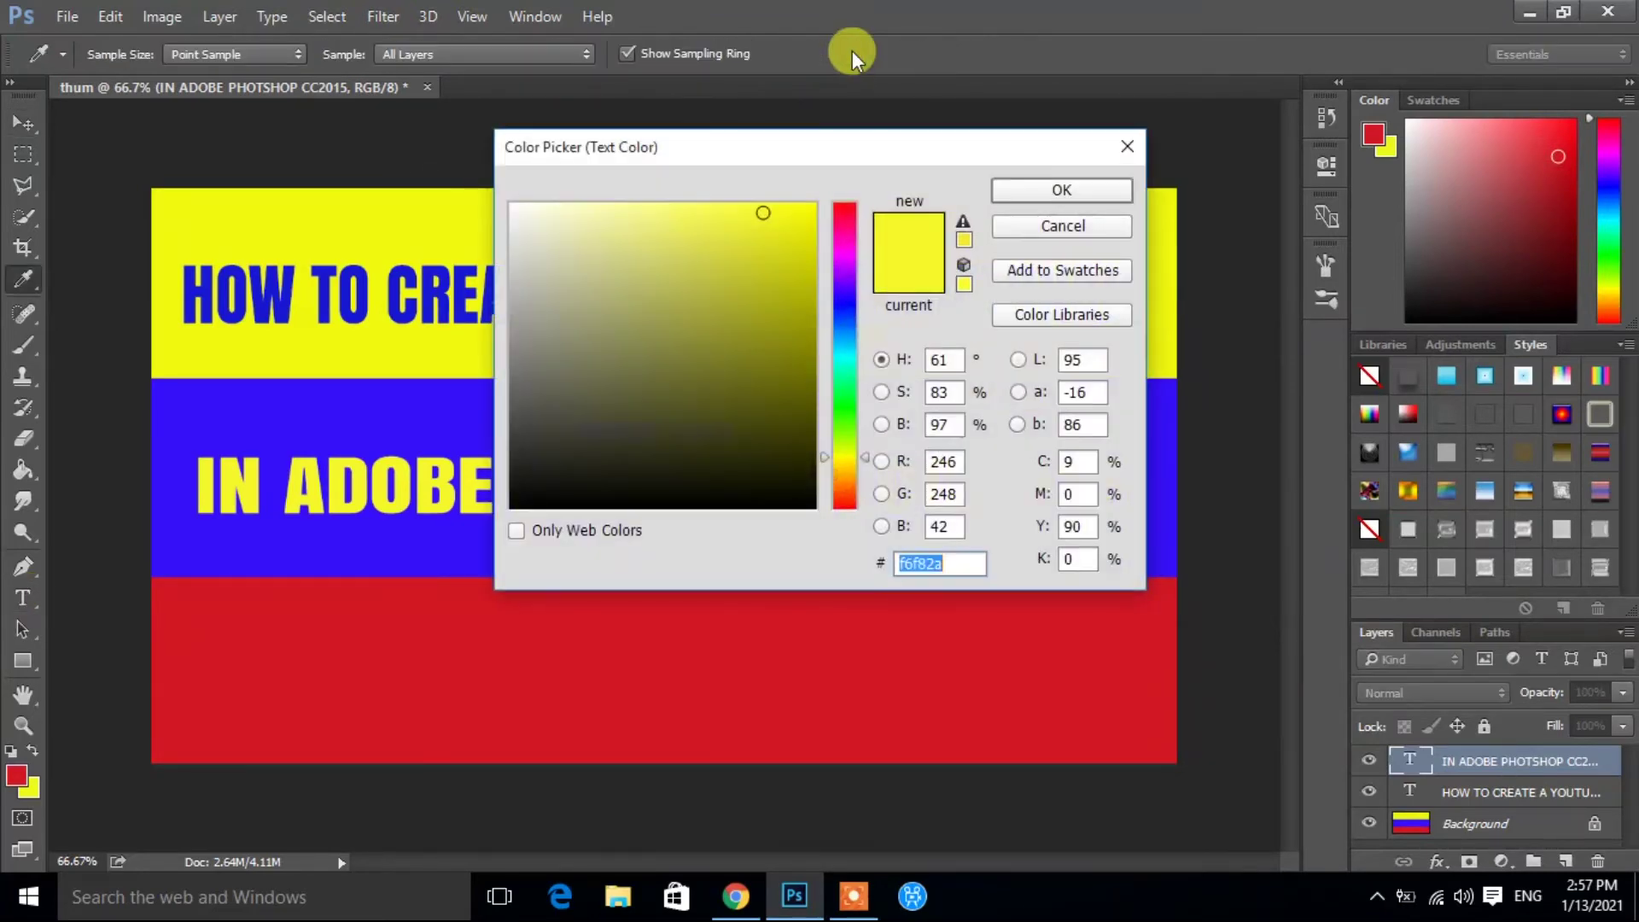
click(510, 205)
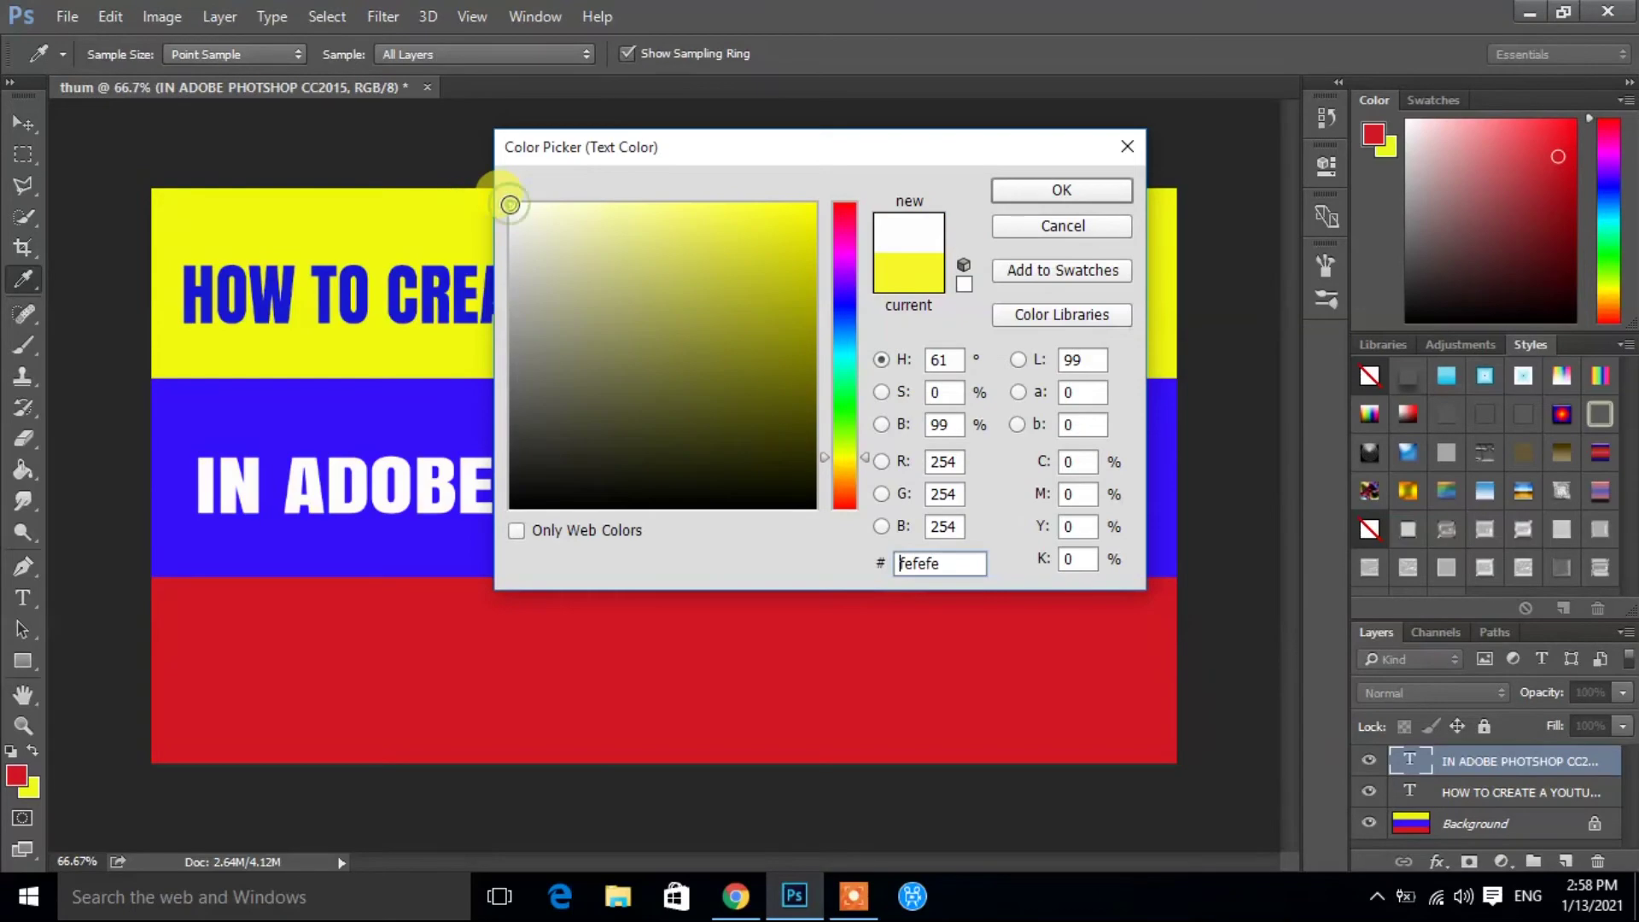
click(1032, 186)
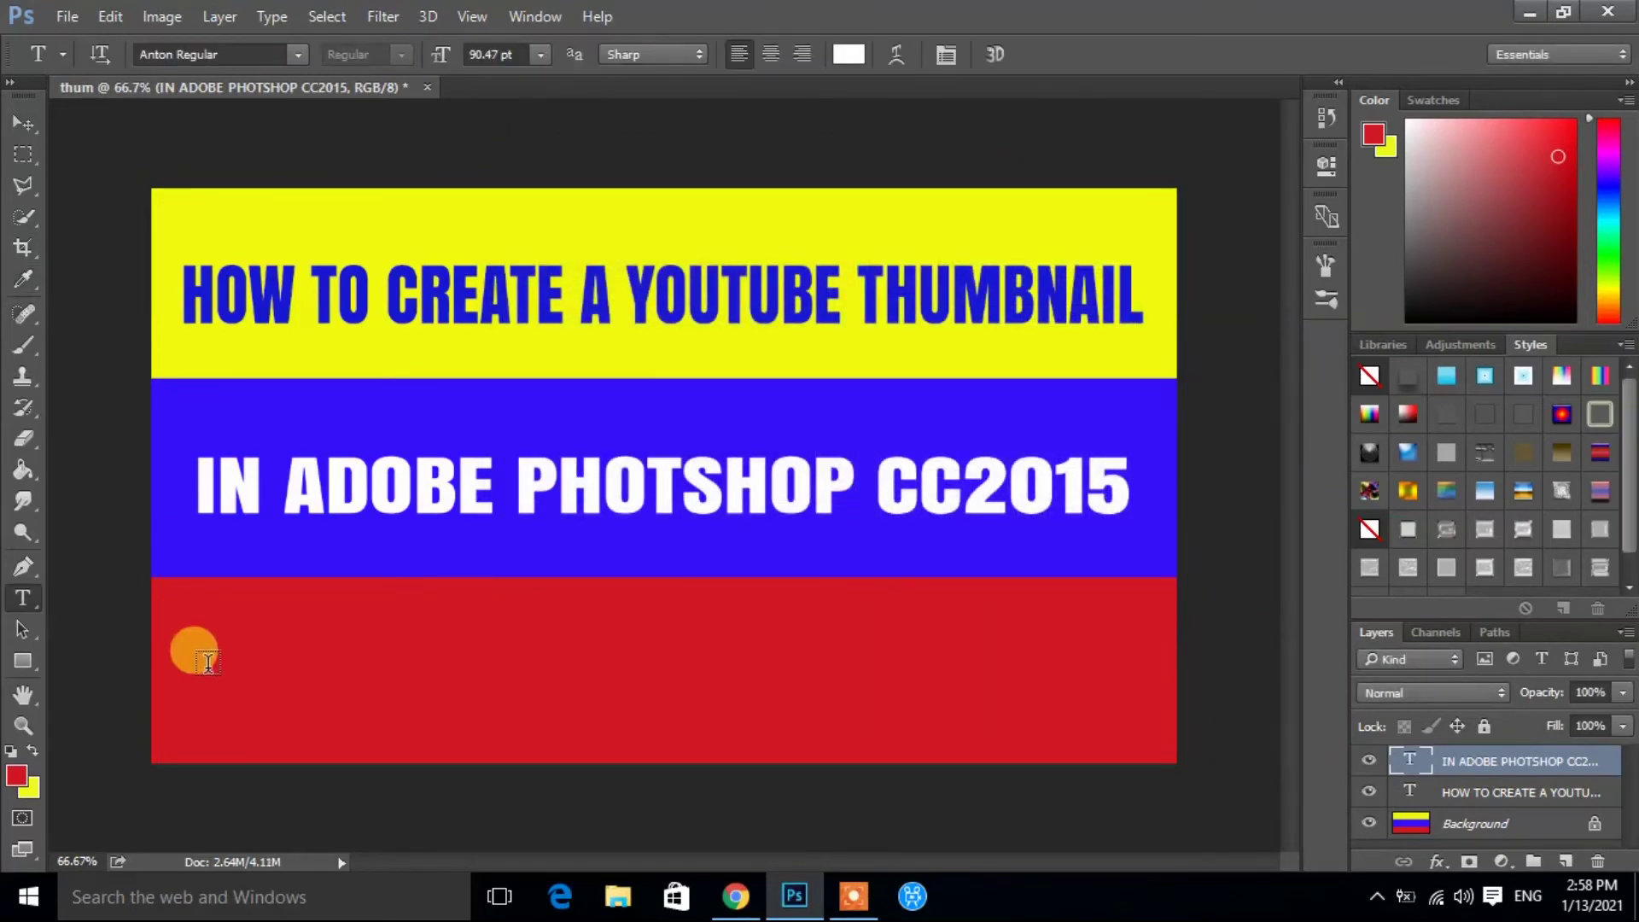
click(227, 678)
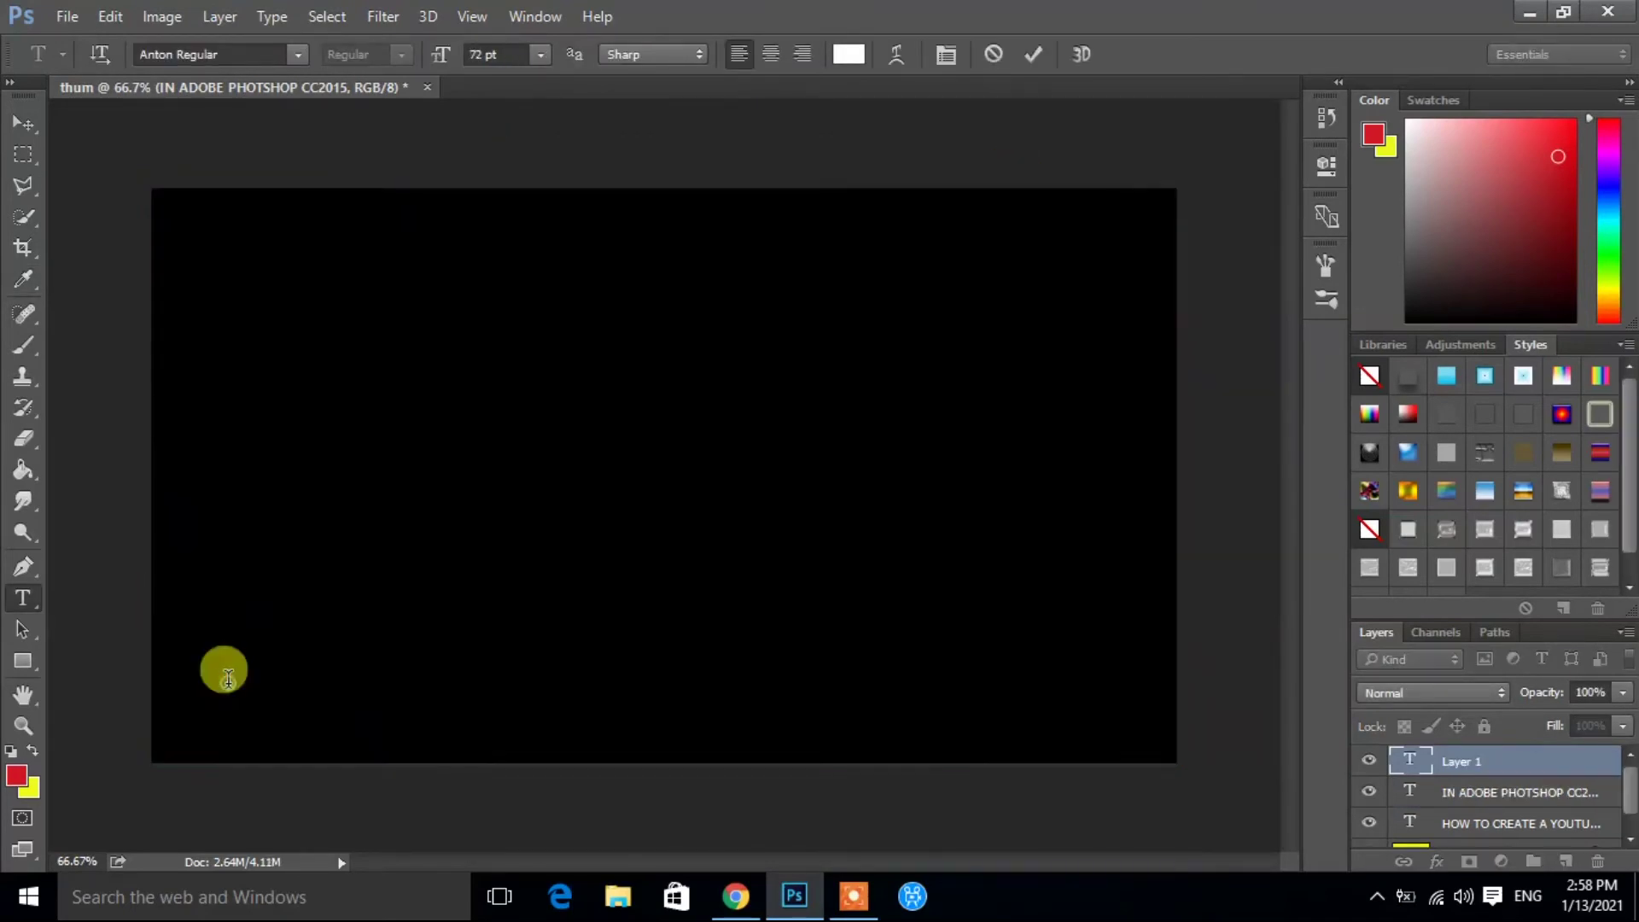
Type '100% EASY WAY' in white on the red band, enlarge it, and nudge it into place
text(100)
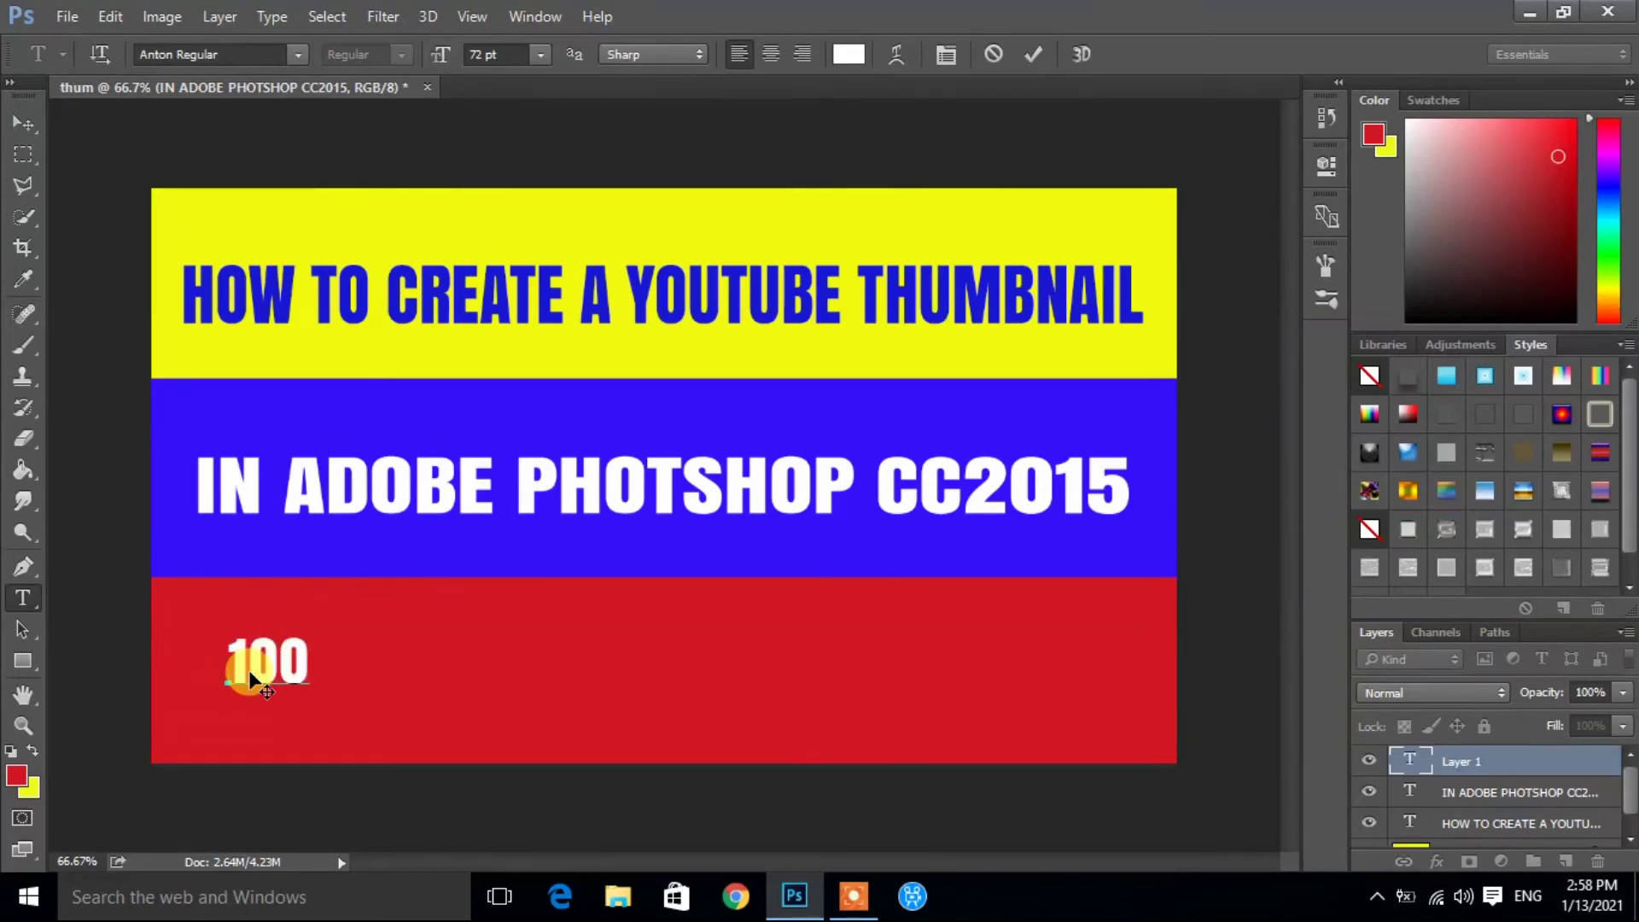
text(% EASY)
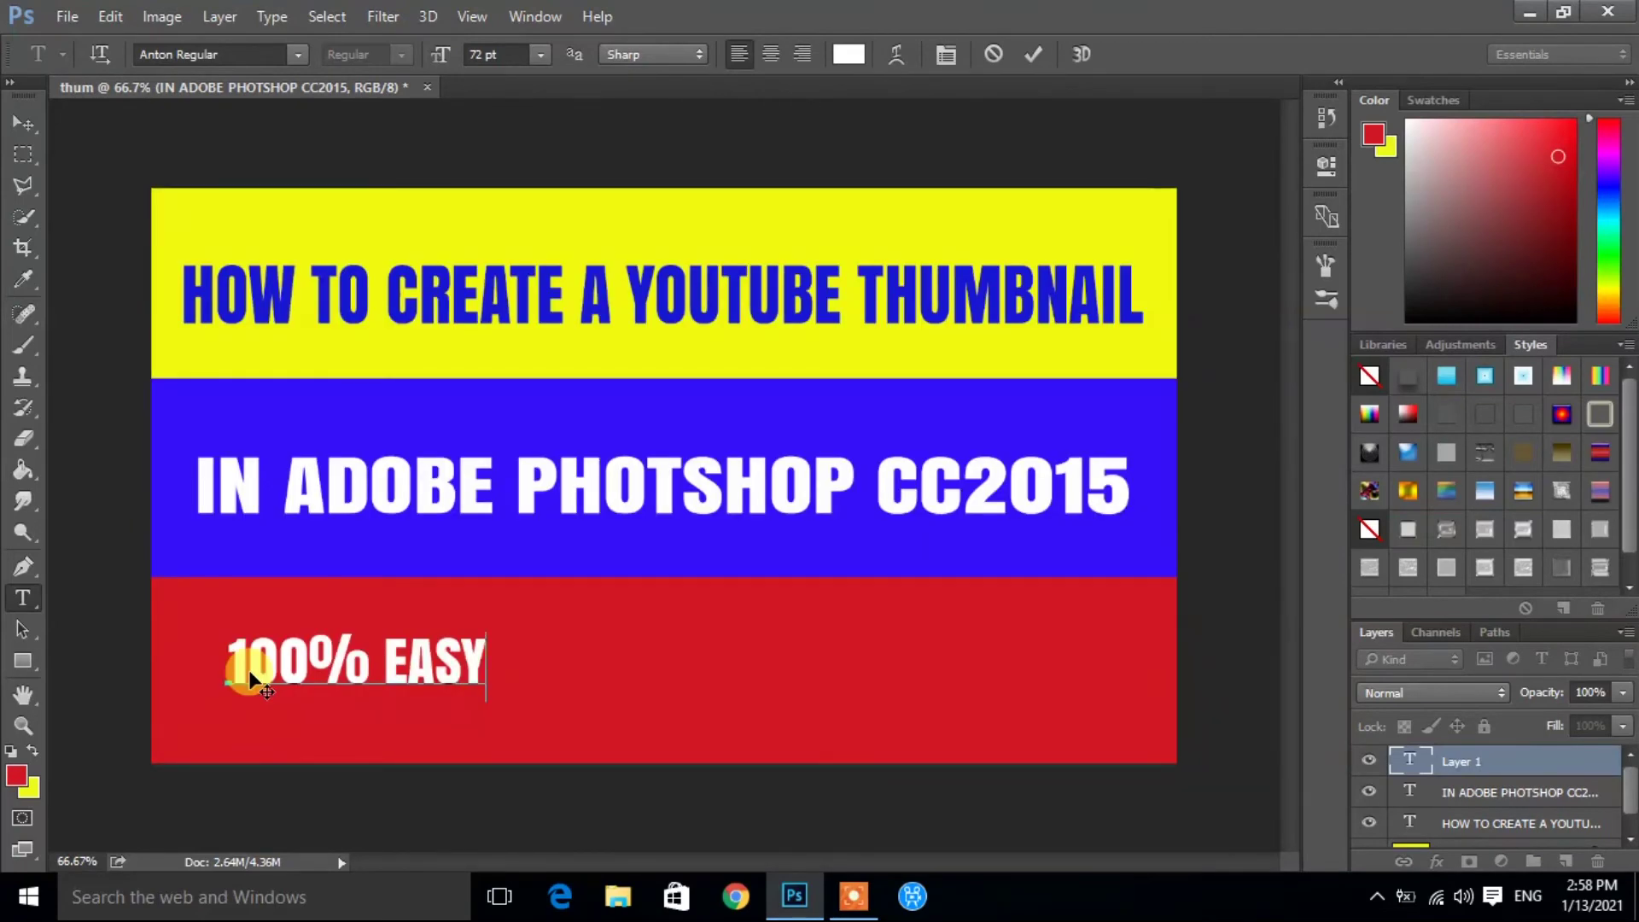
text( W AY)
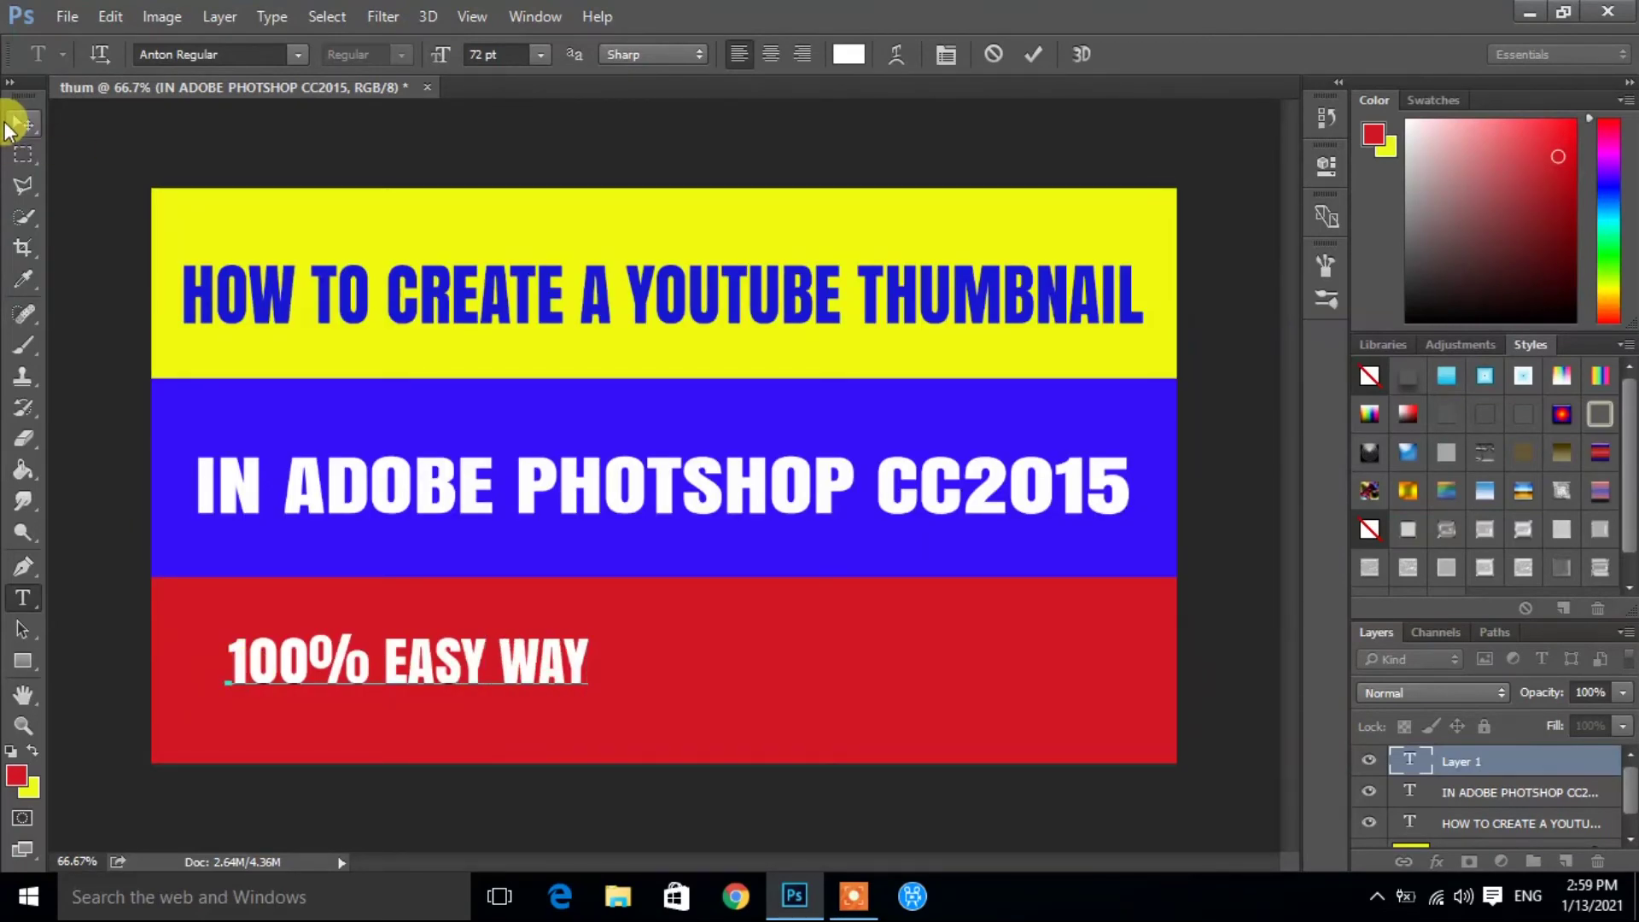
click(31, 125)
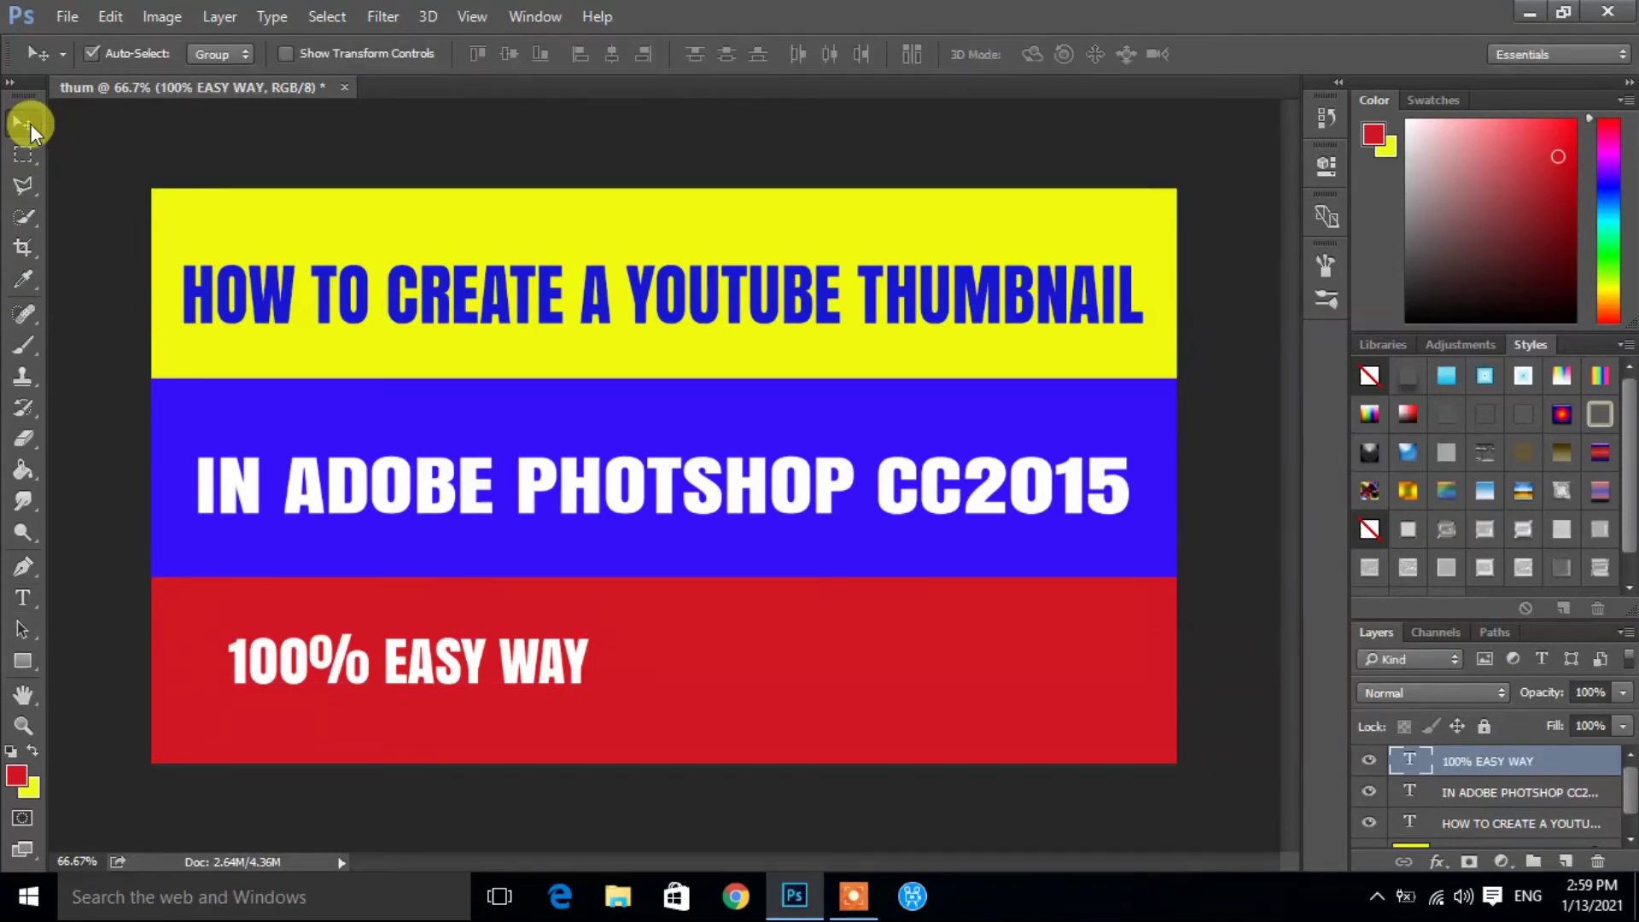
key(ctrl+t)
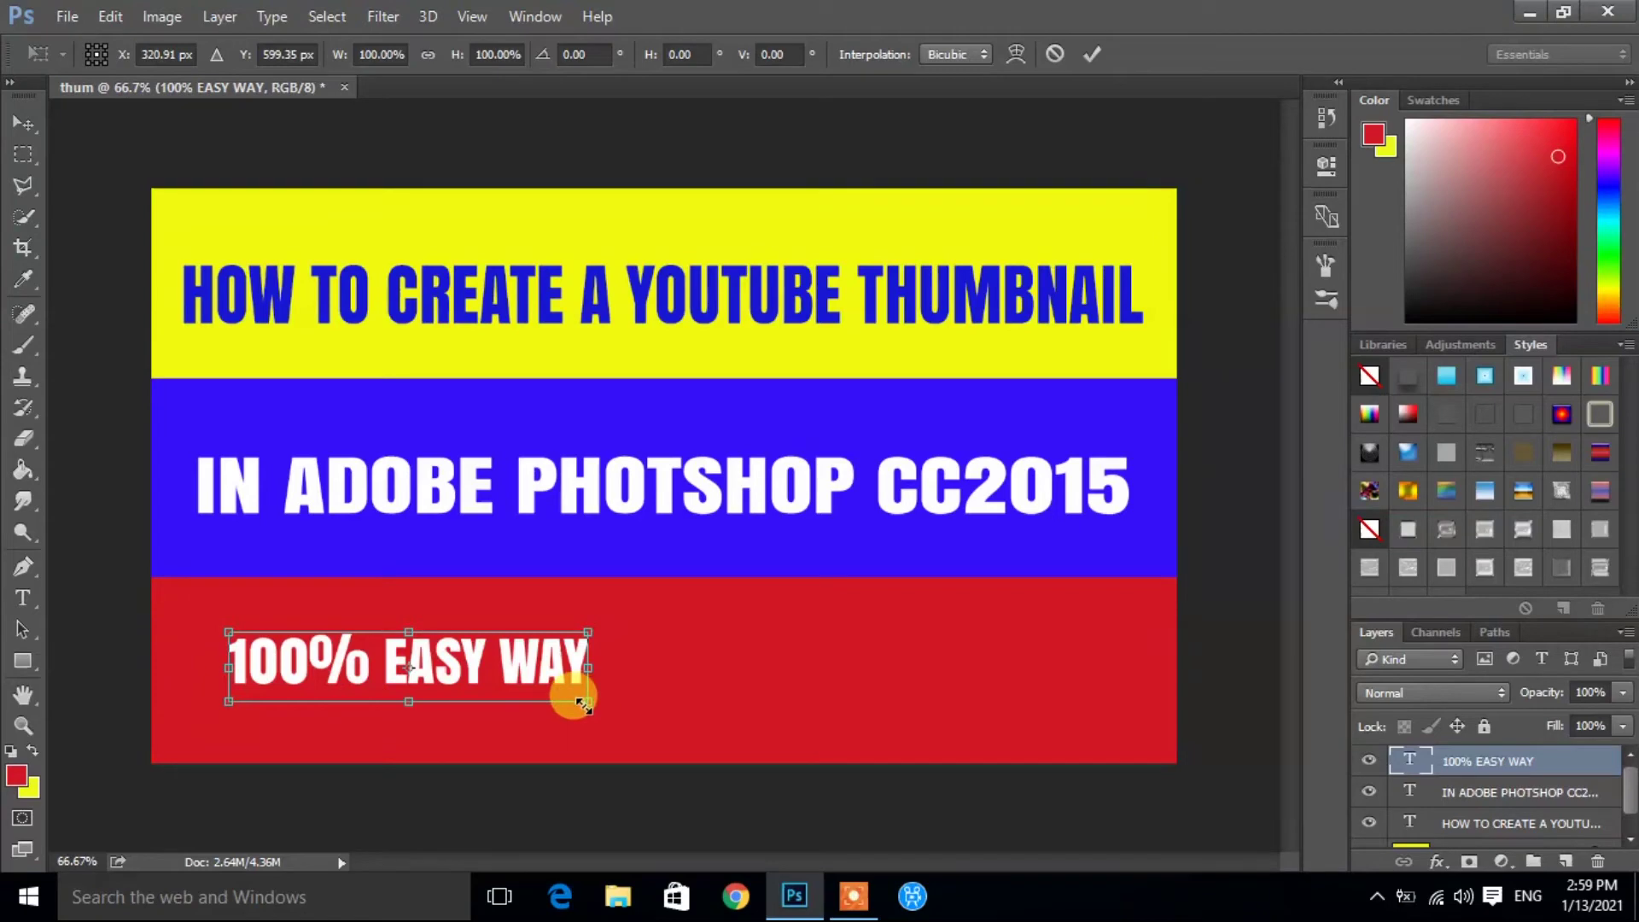
mouse_move(588, 693)
mouse_down()
mouse_move(757, 739)
mouse_move(860, 722)
mouse_up()
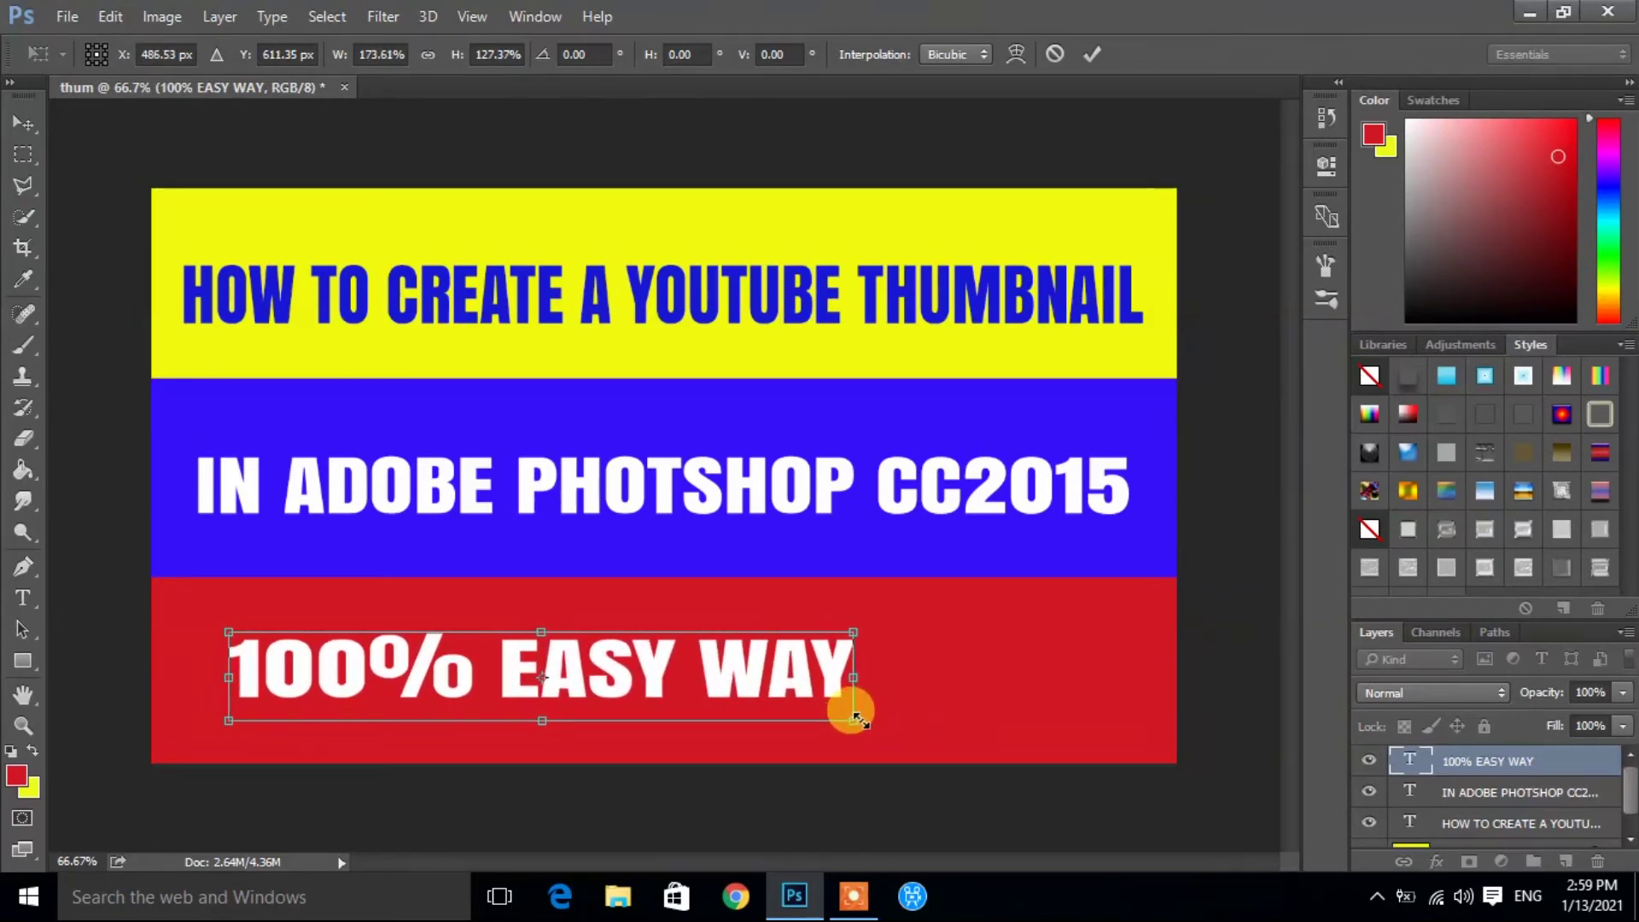
key(Return)
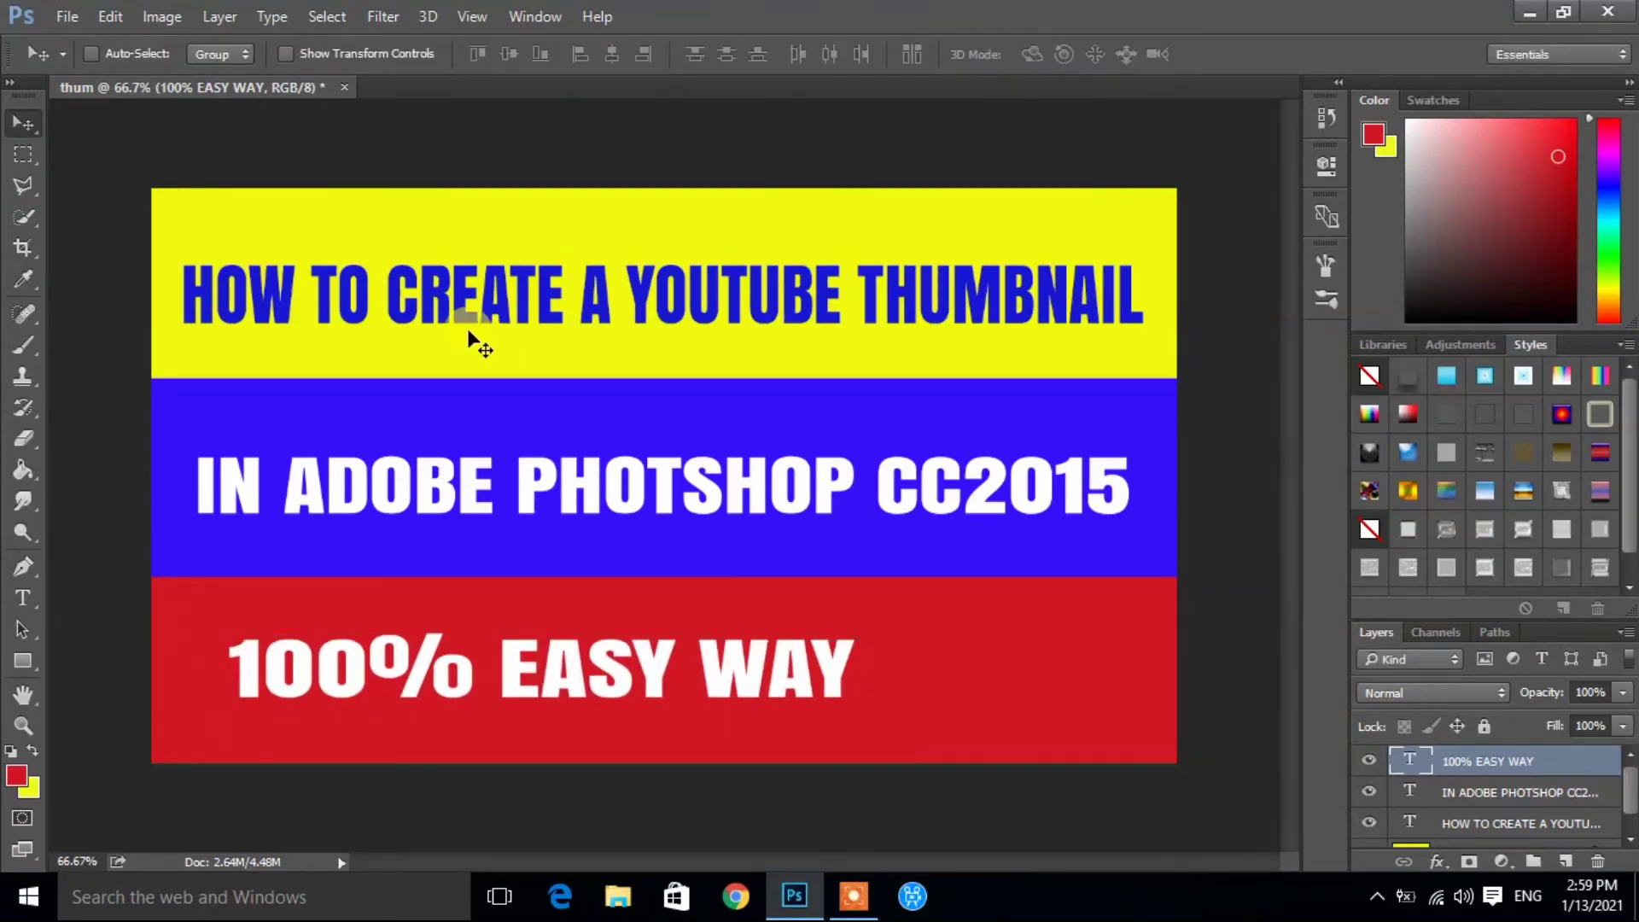
click(34, 124)
drag(649, 669, 643, 669)
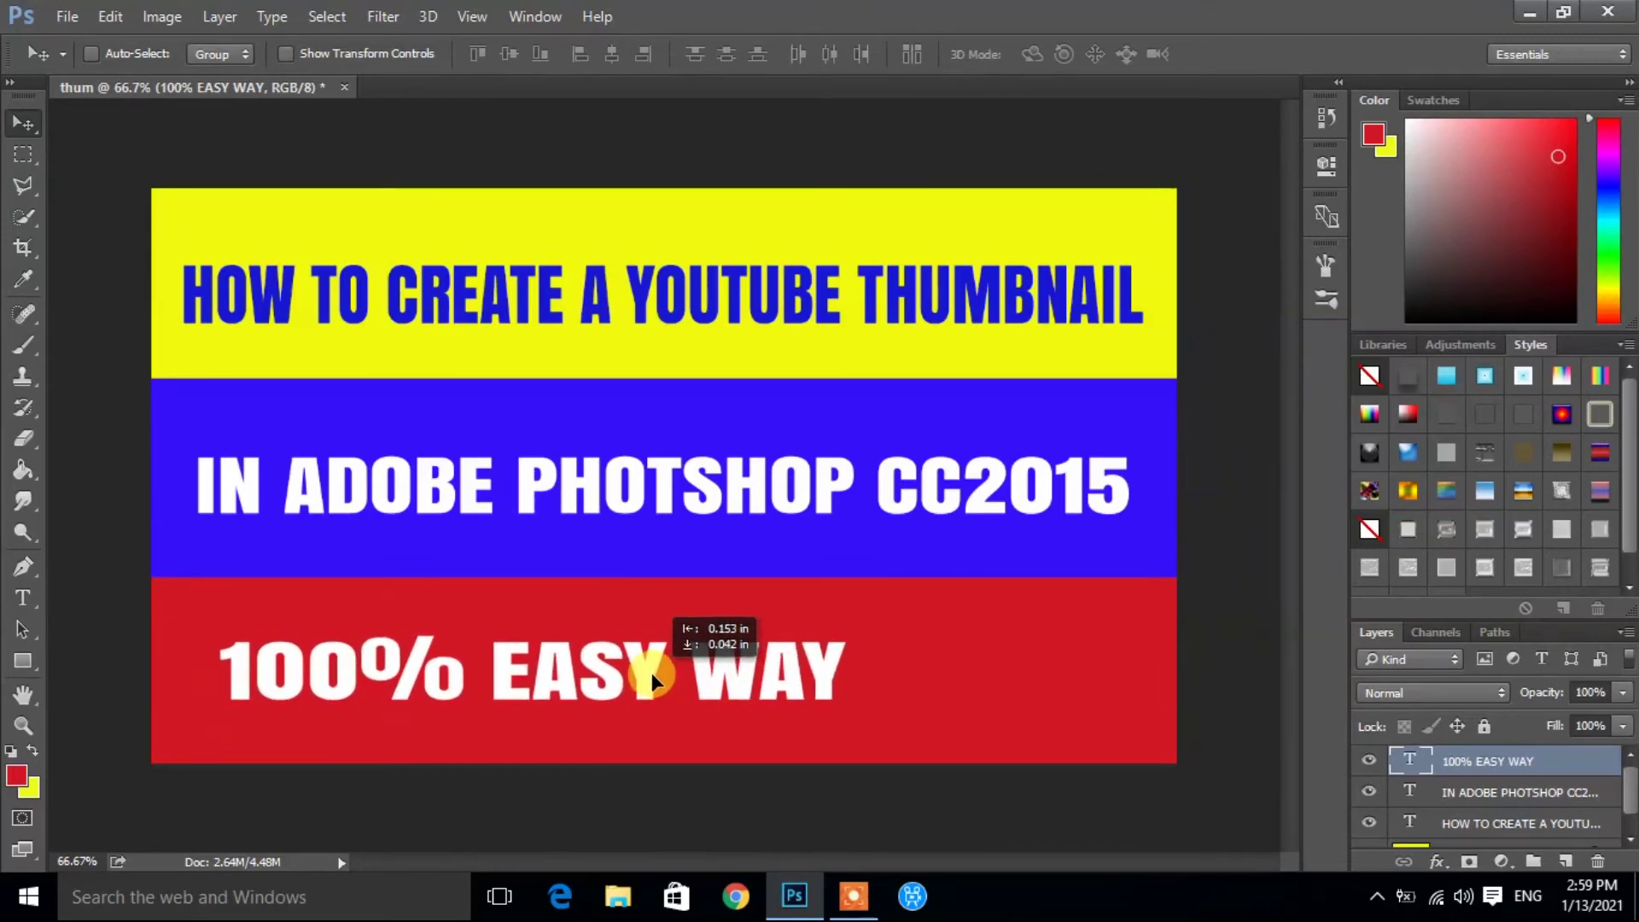
drag(643, 669, 648, 681)
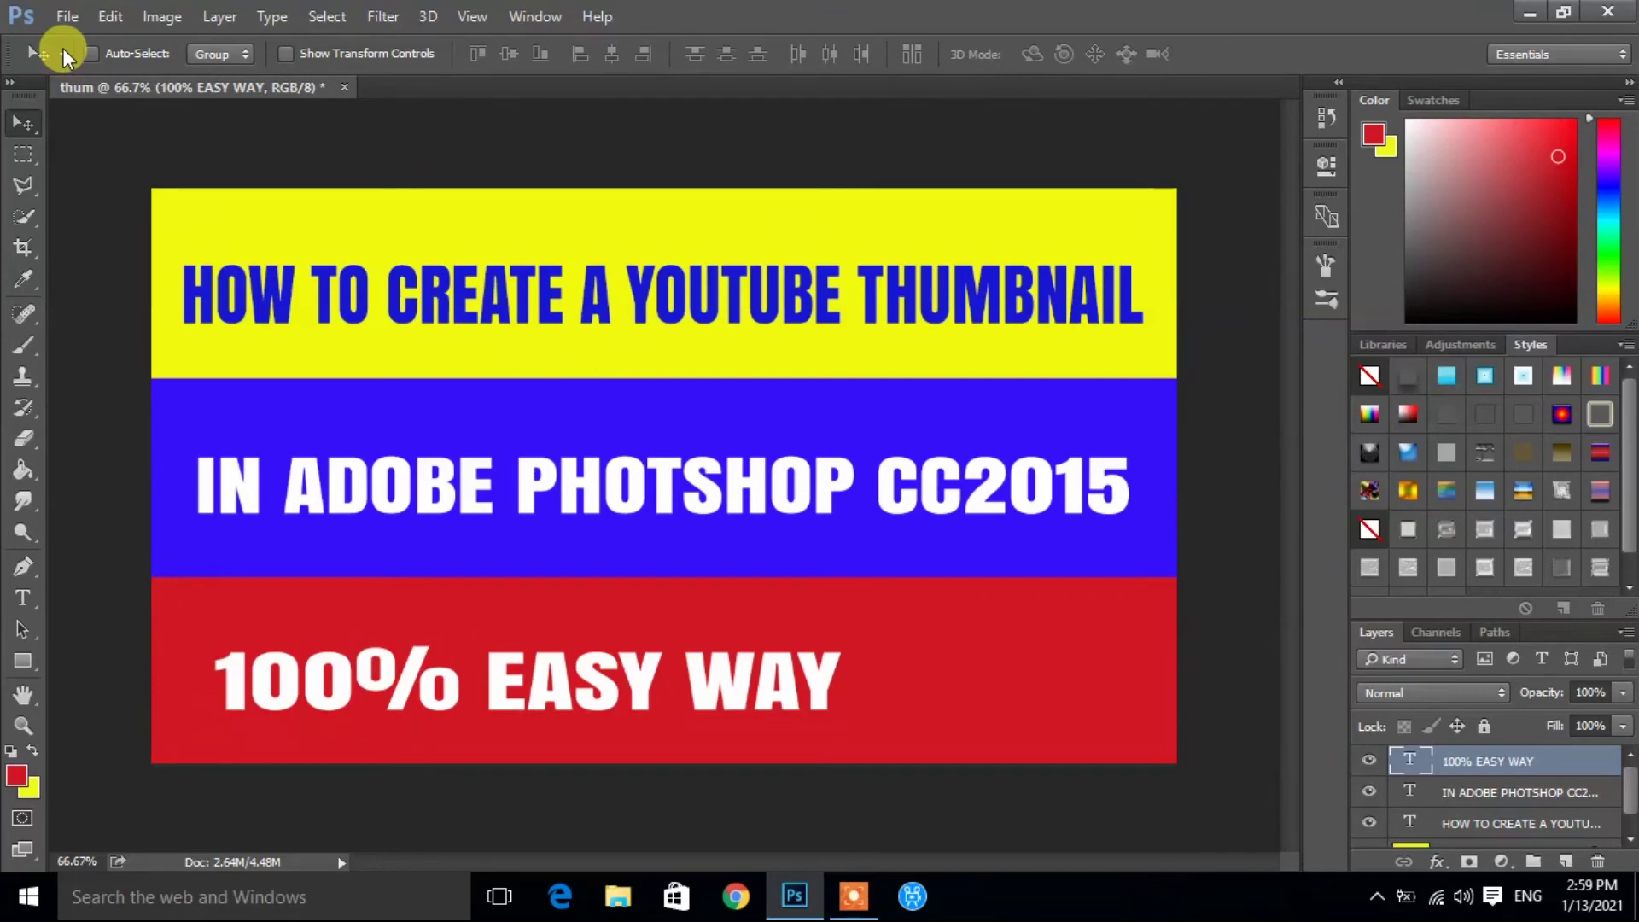
Save the thumbnail as thum.psd in Photoshop format, keeping maximum compatibility on
click(63, 17)
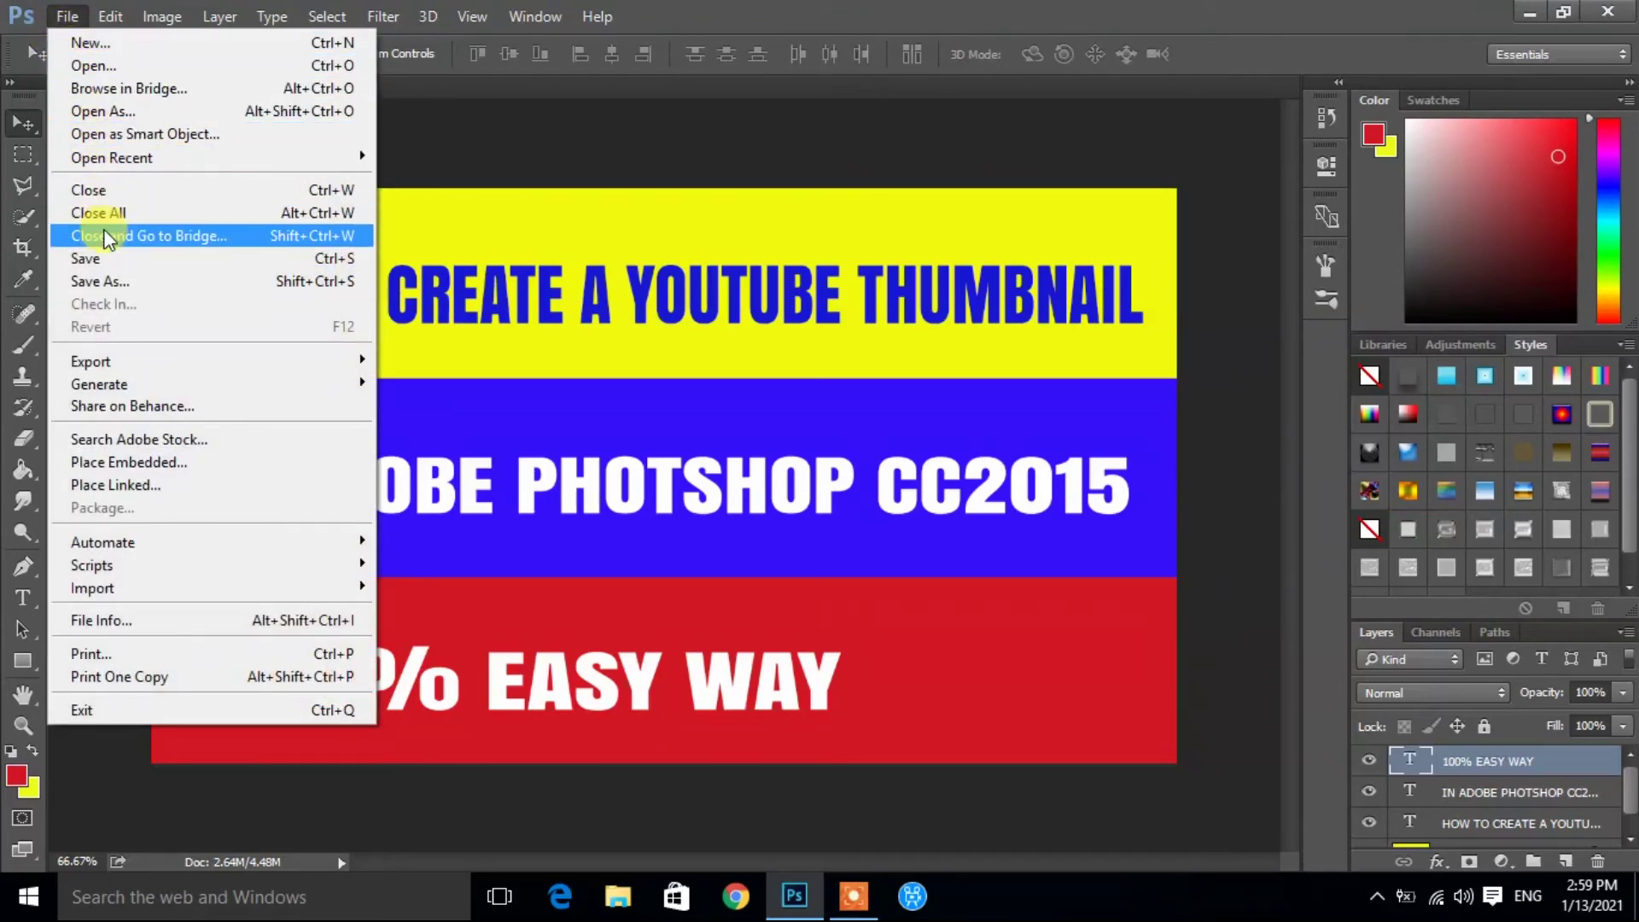
click(111, 268)
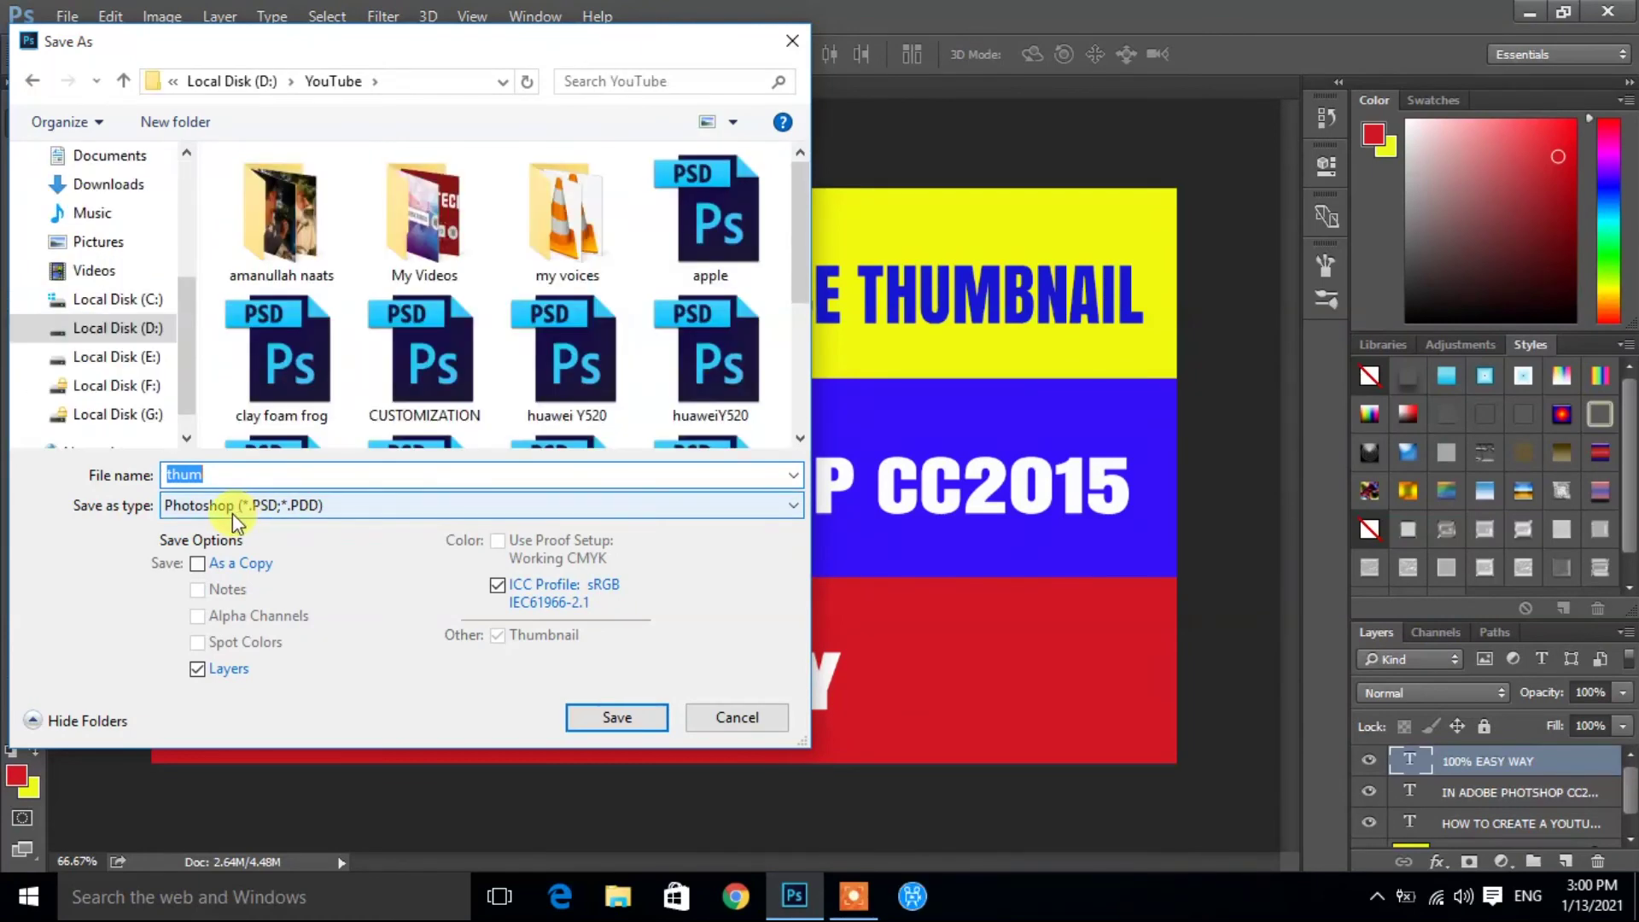
click(590, 722)
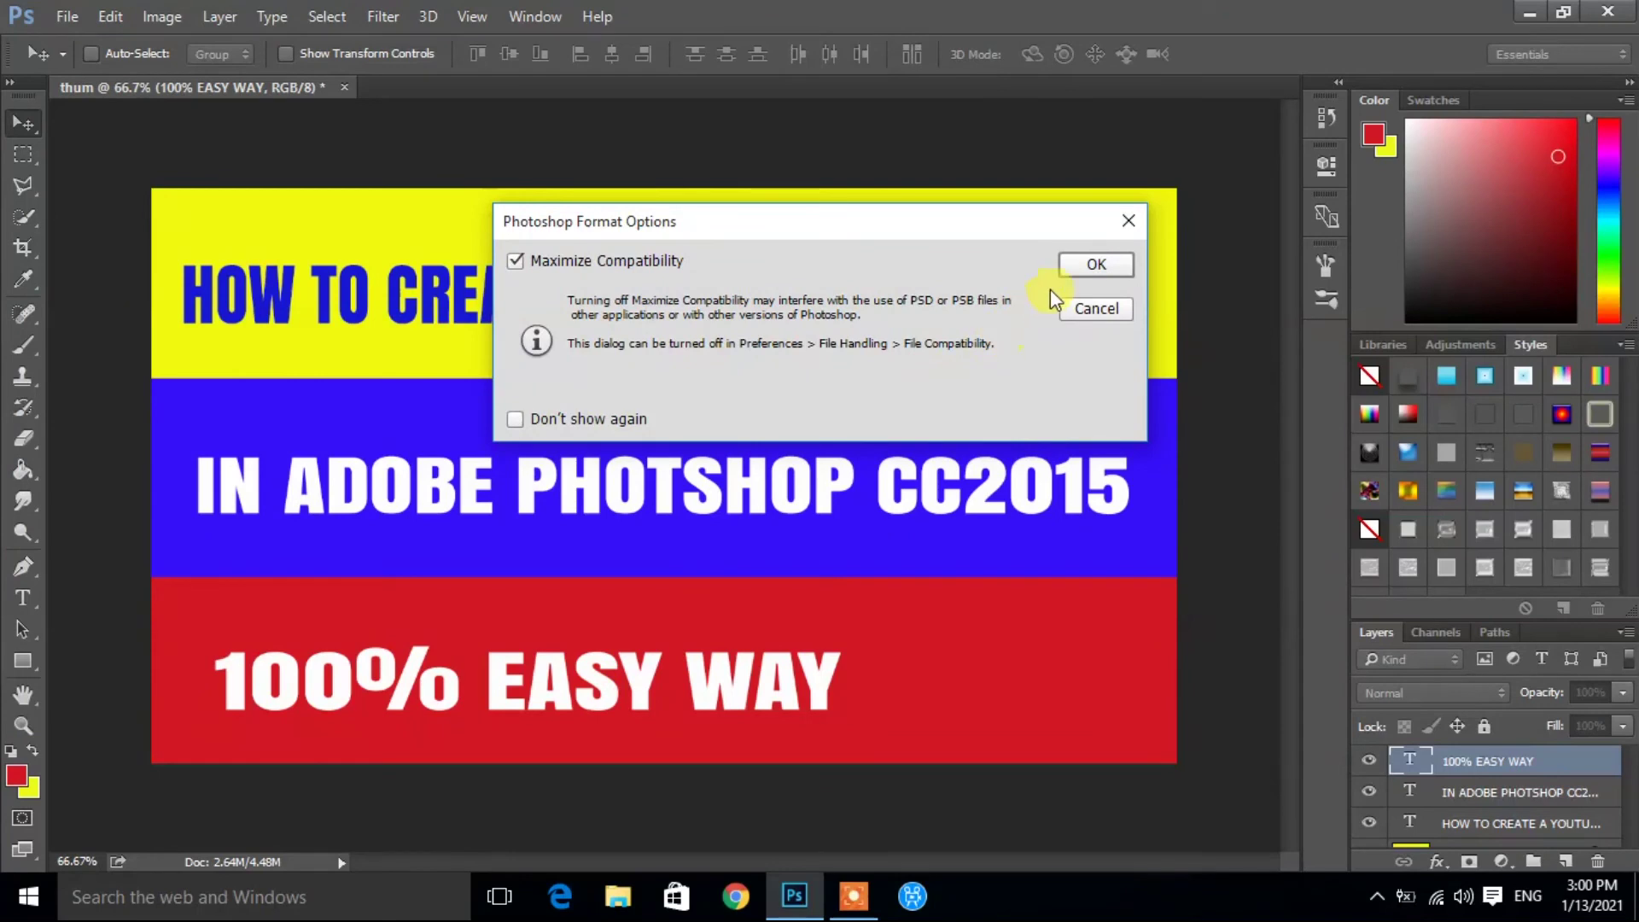
click(1067, 268)
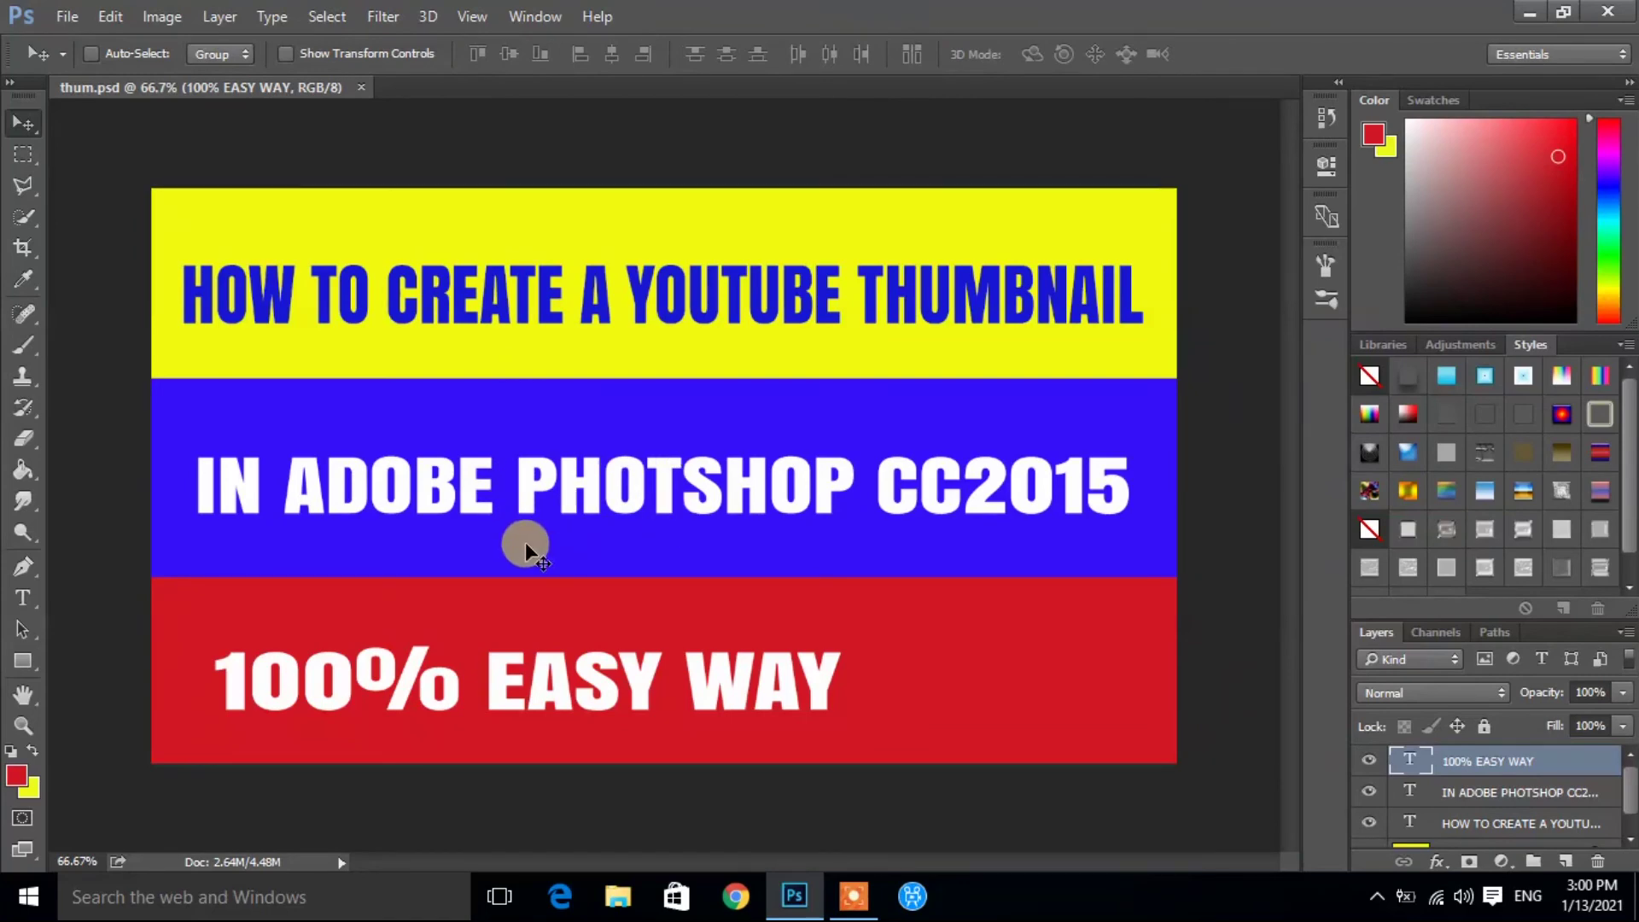
Save a JPEG copy named thum at quality 12 (Maximum), then close thum.psd
click(73, 18)
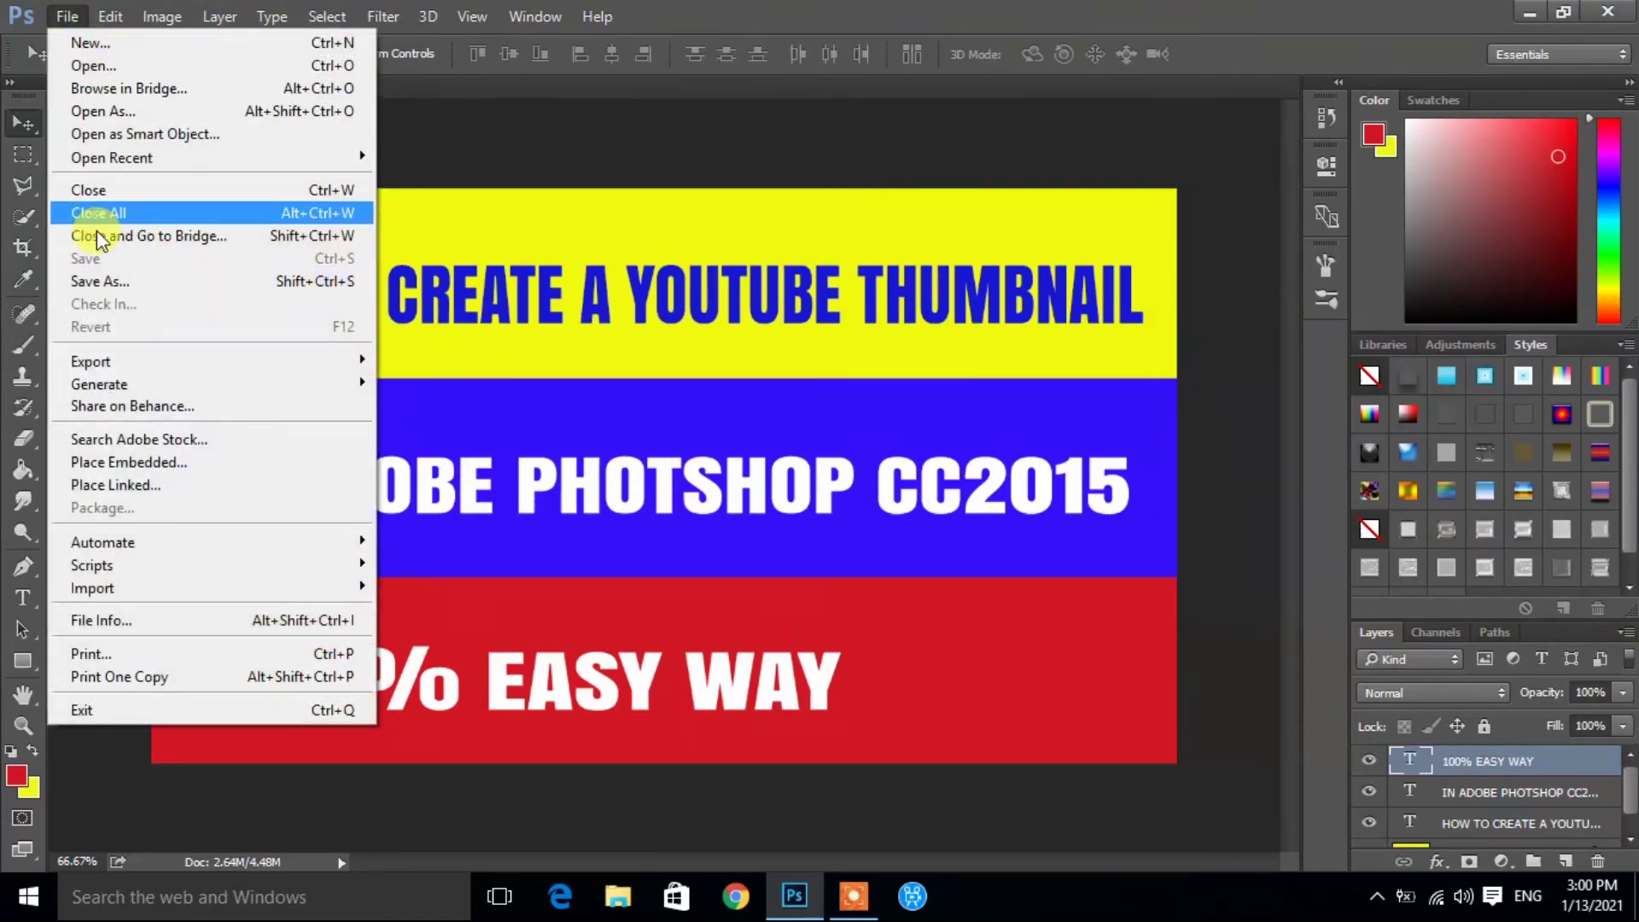
click(105, 280)
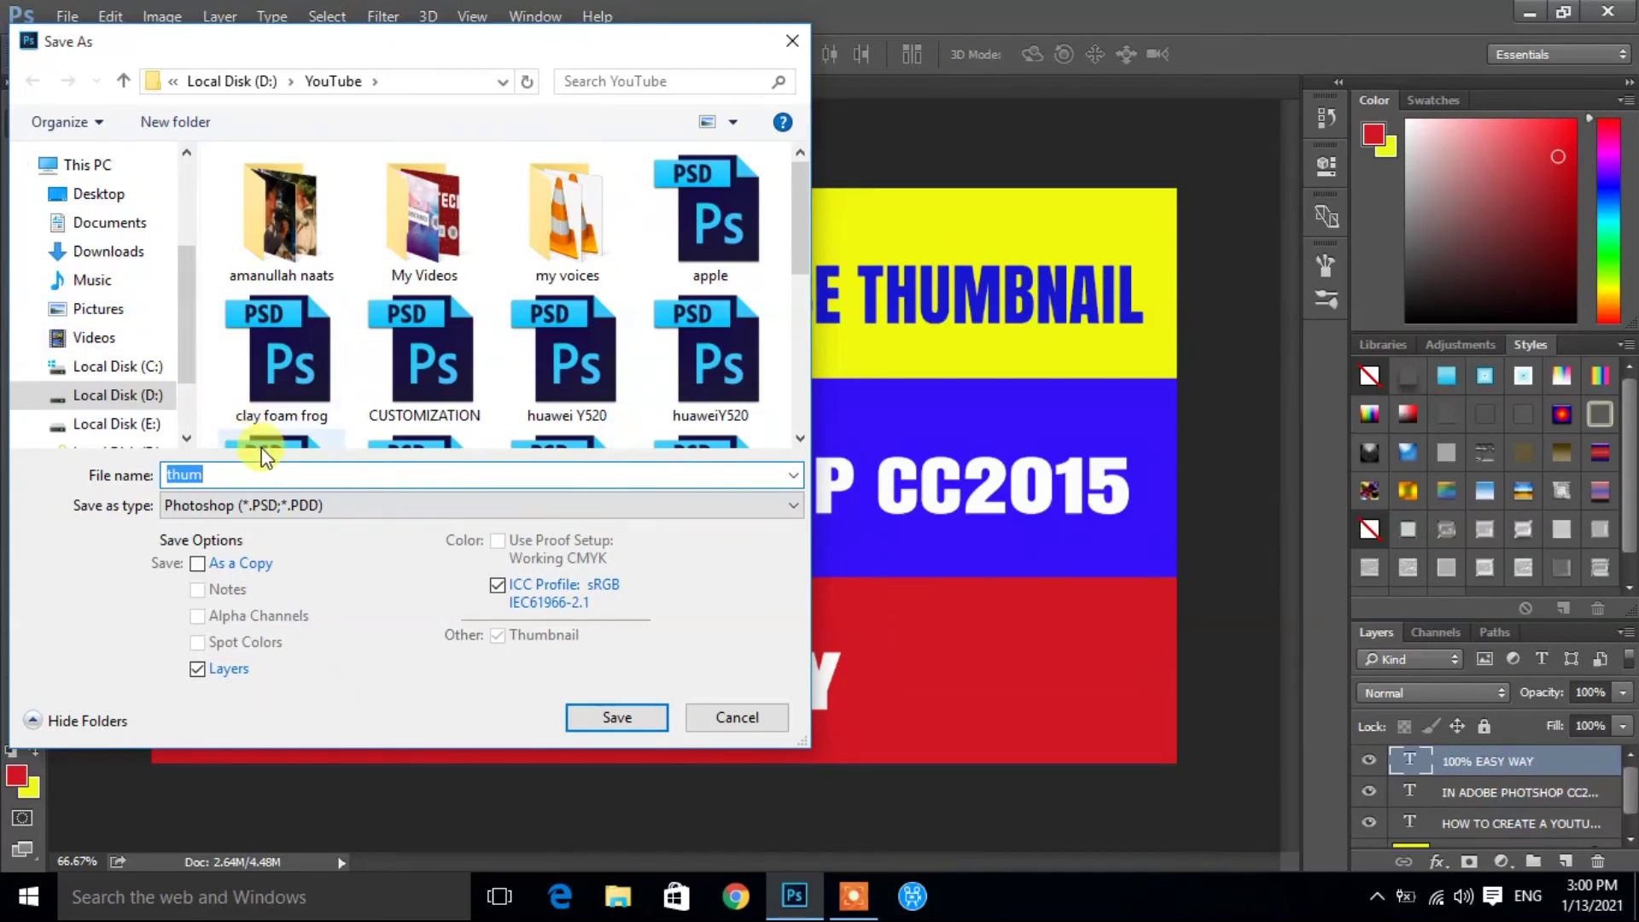
click(261, 505)
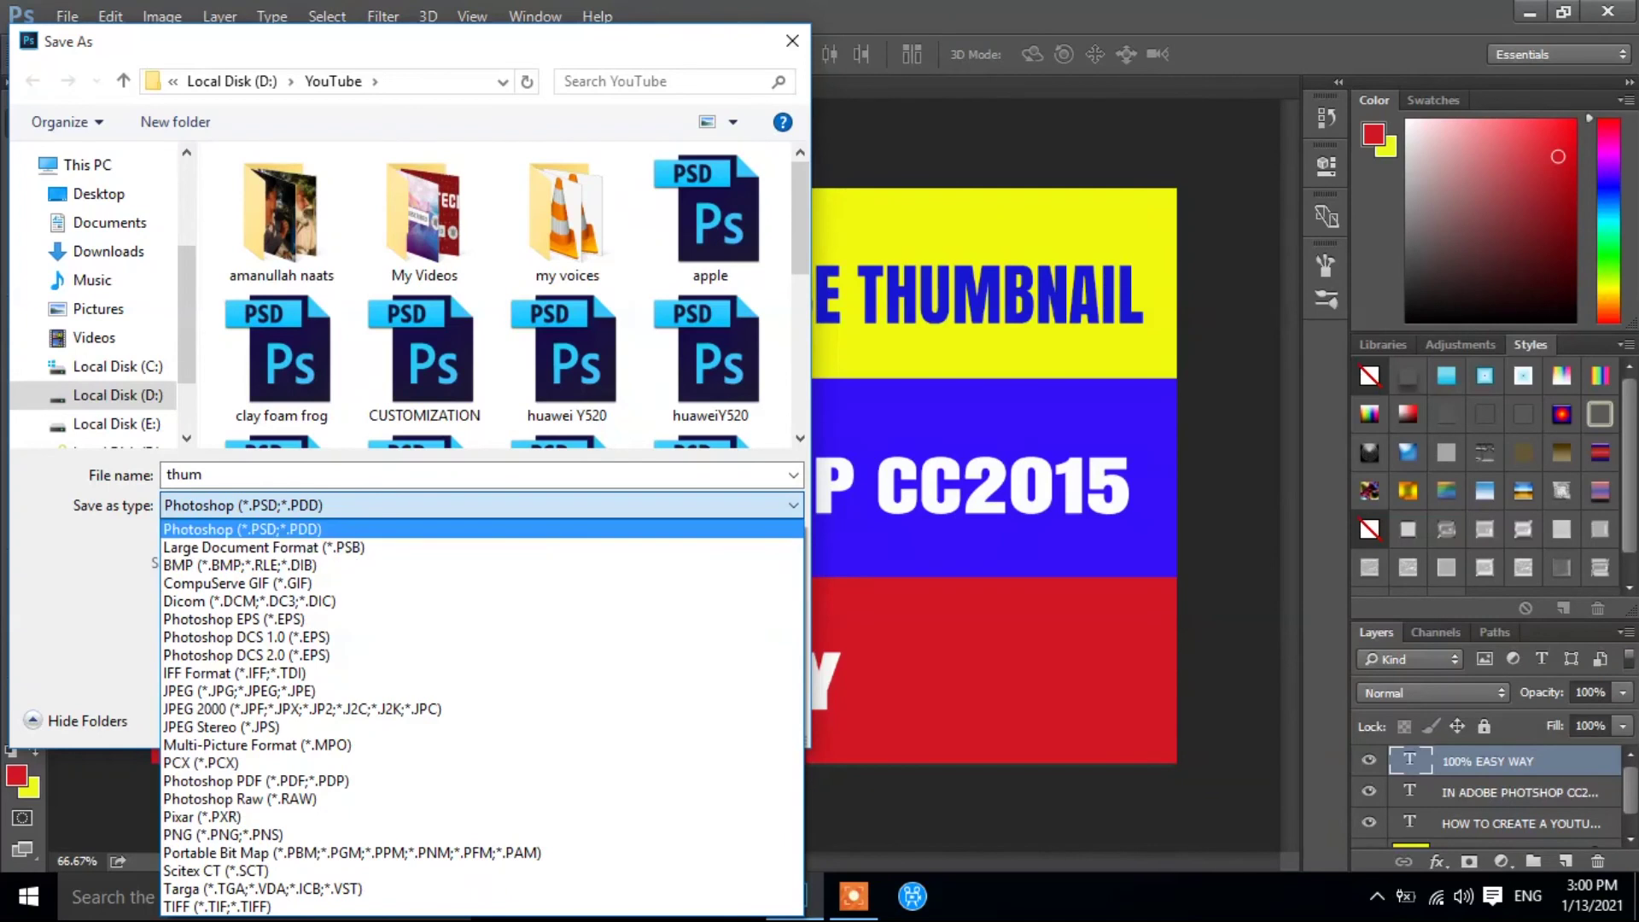
click(234, 689)
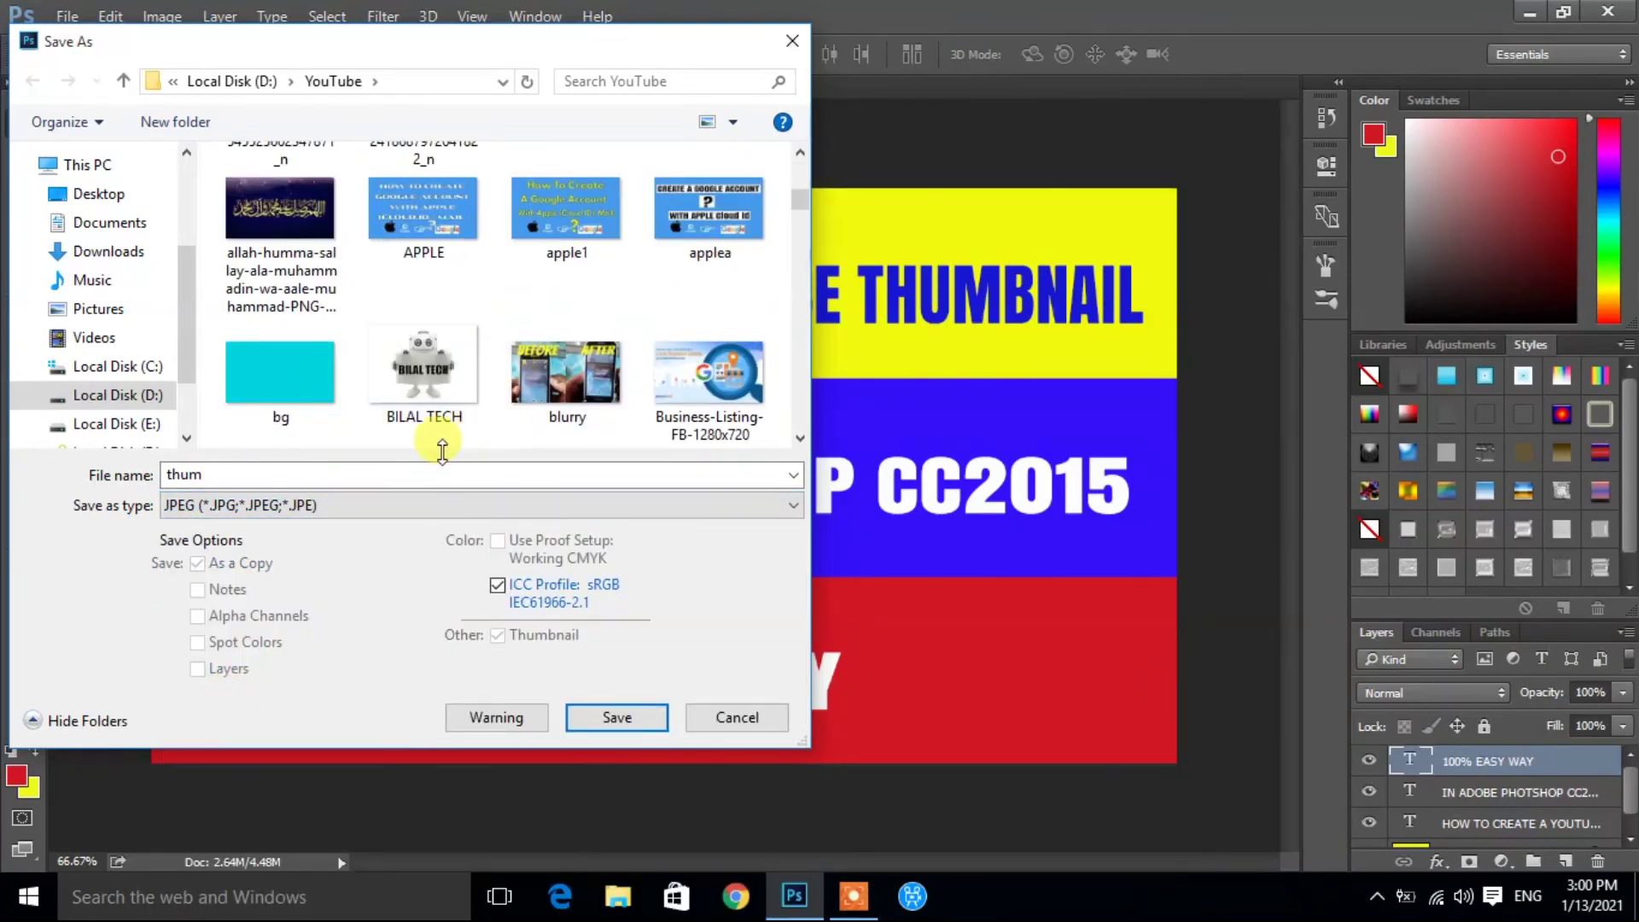
double_click(220, 483)
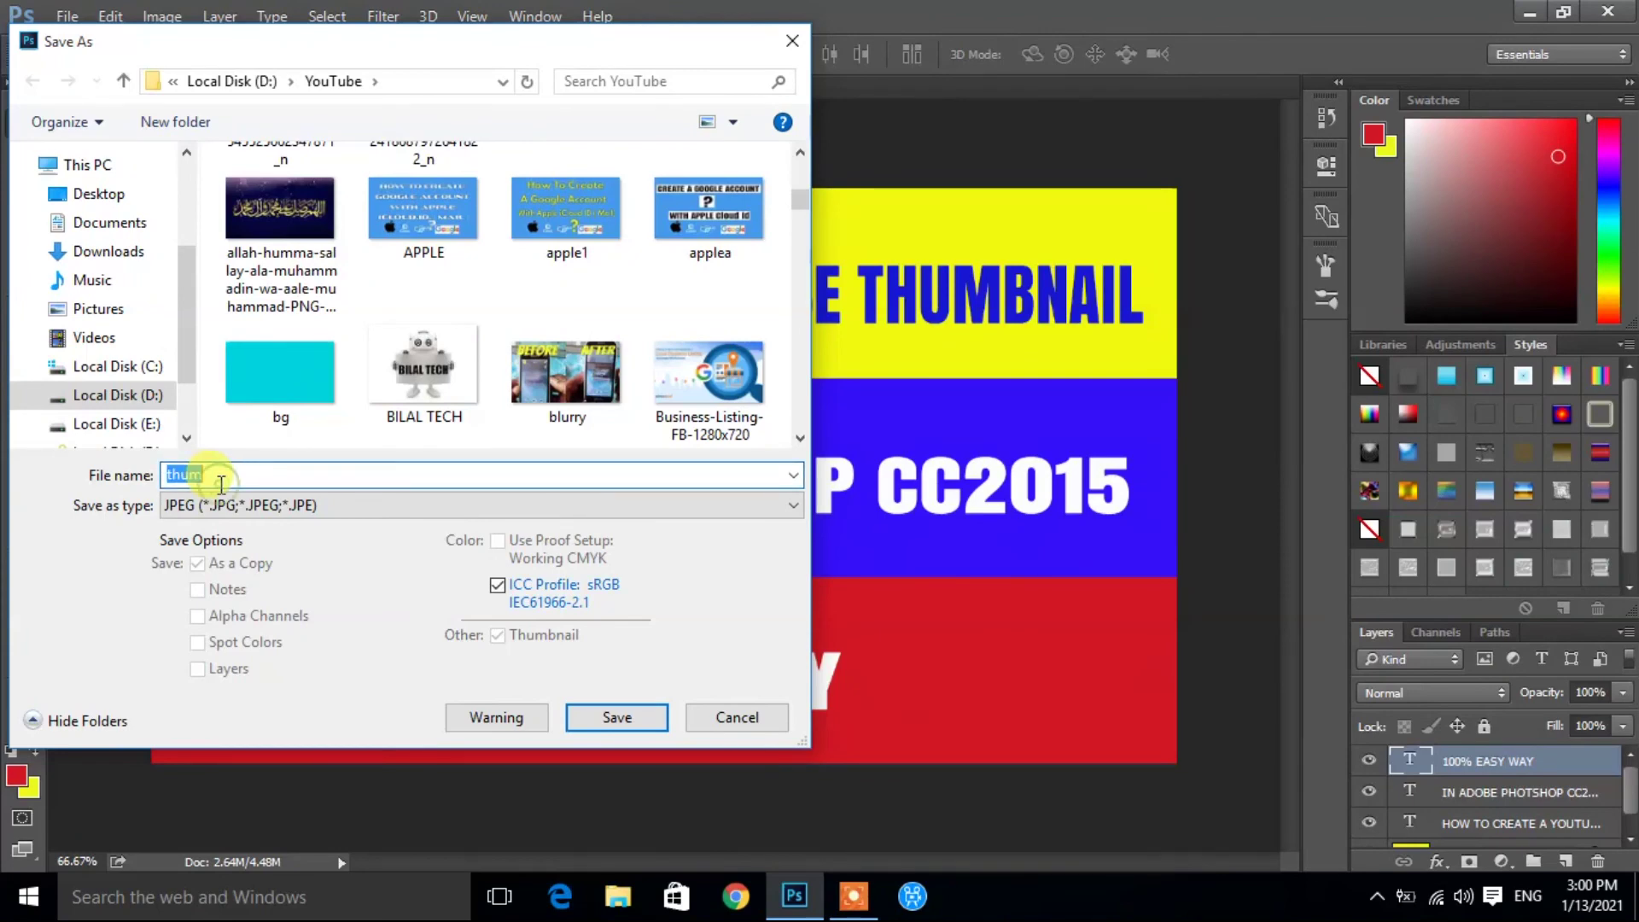
click(613, 717)
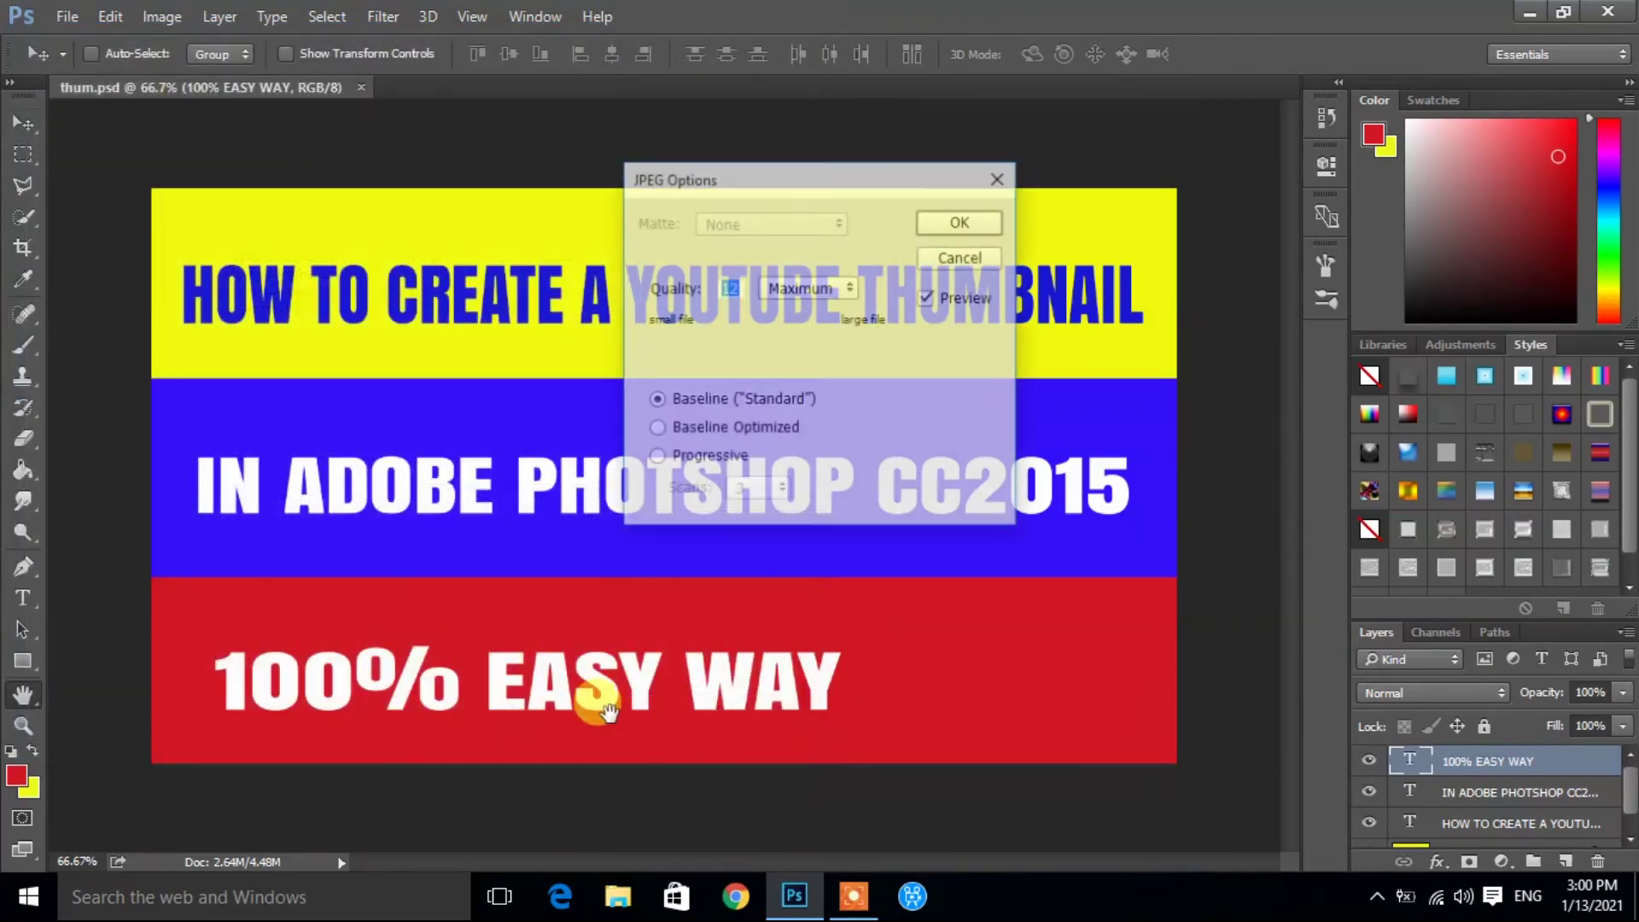
click(961, 222)
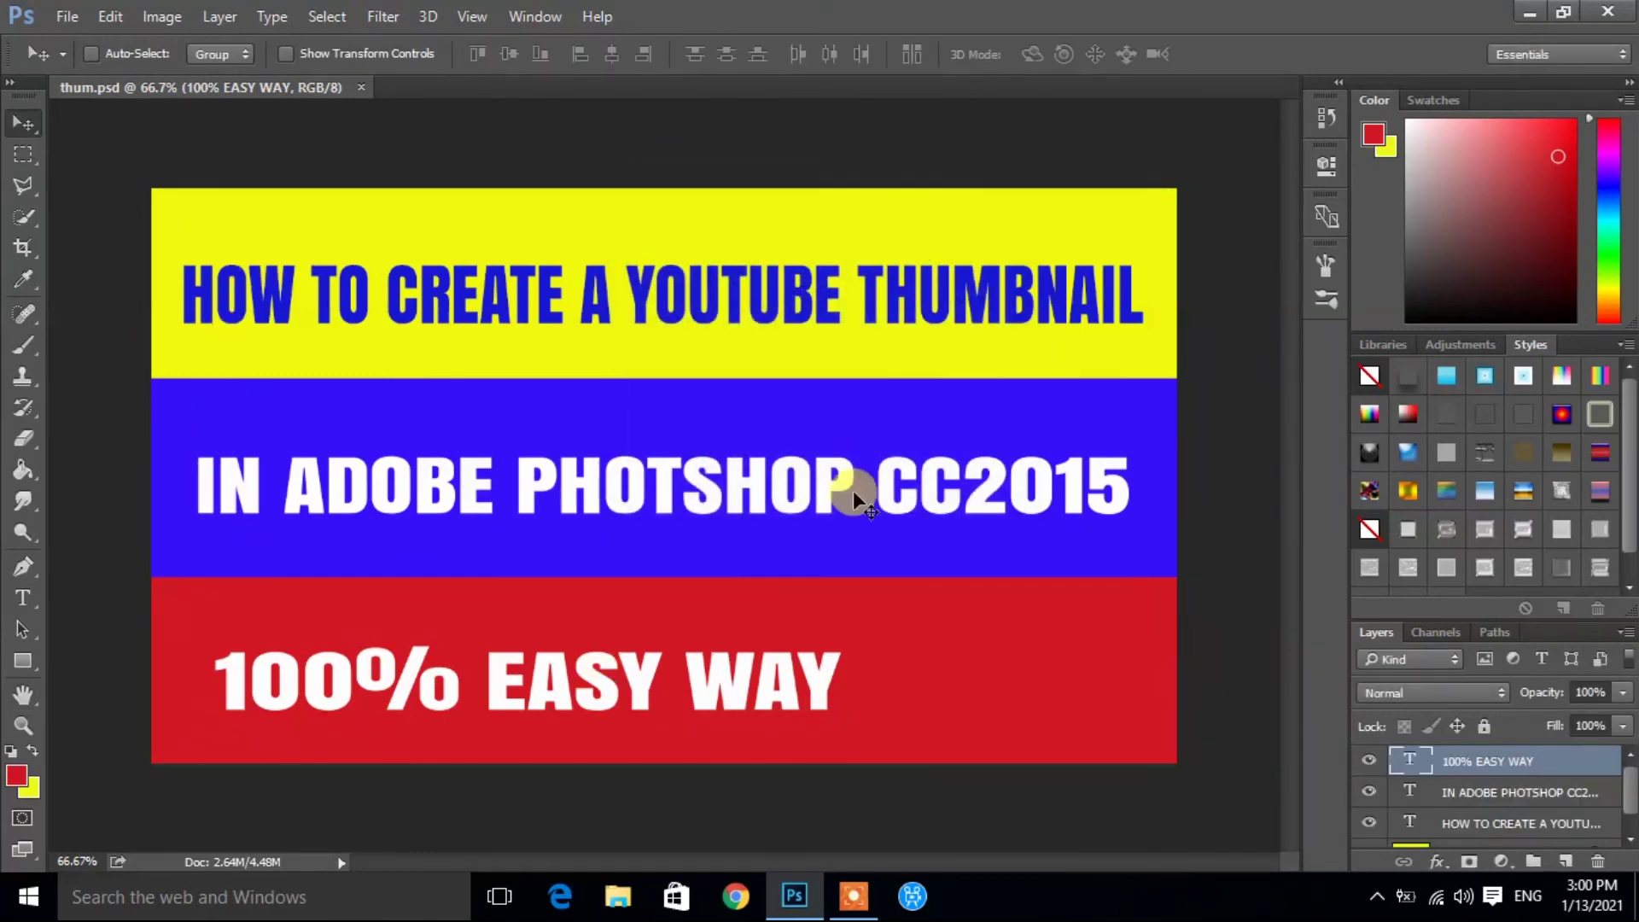
click(361, 88)
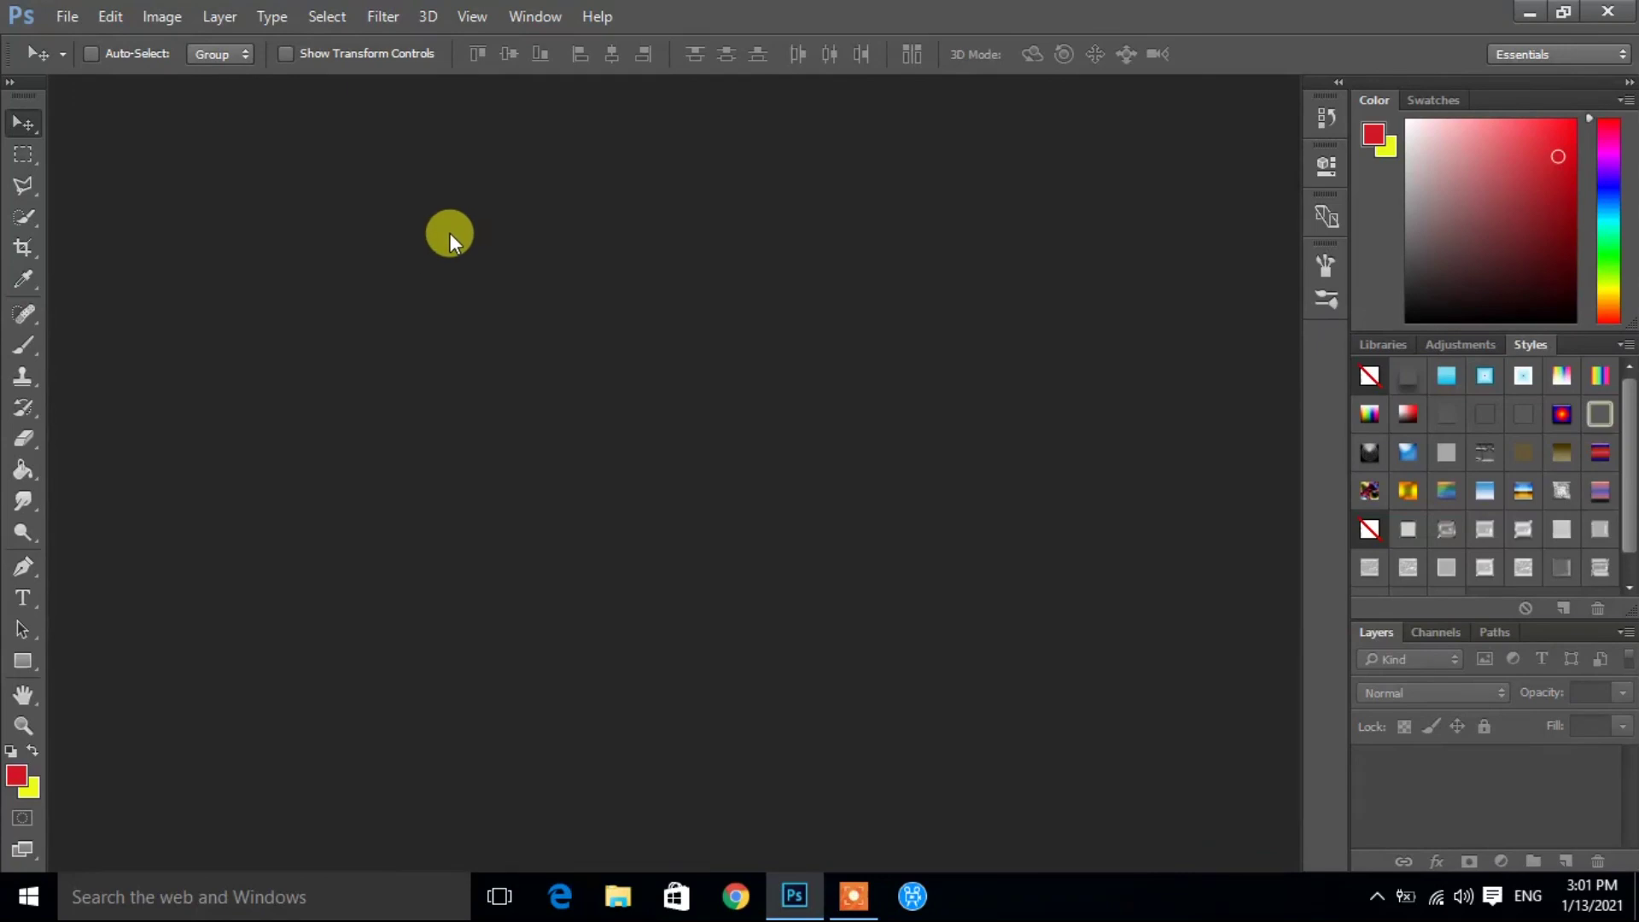
Reopen thum.jpg to confirm it is a single flattened Background layer, then close it
click(62, 18)
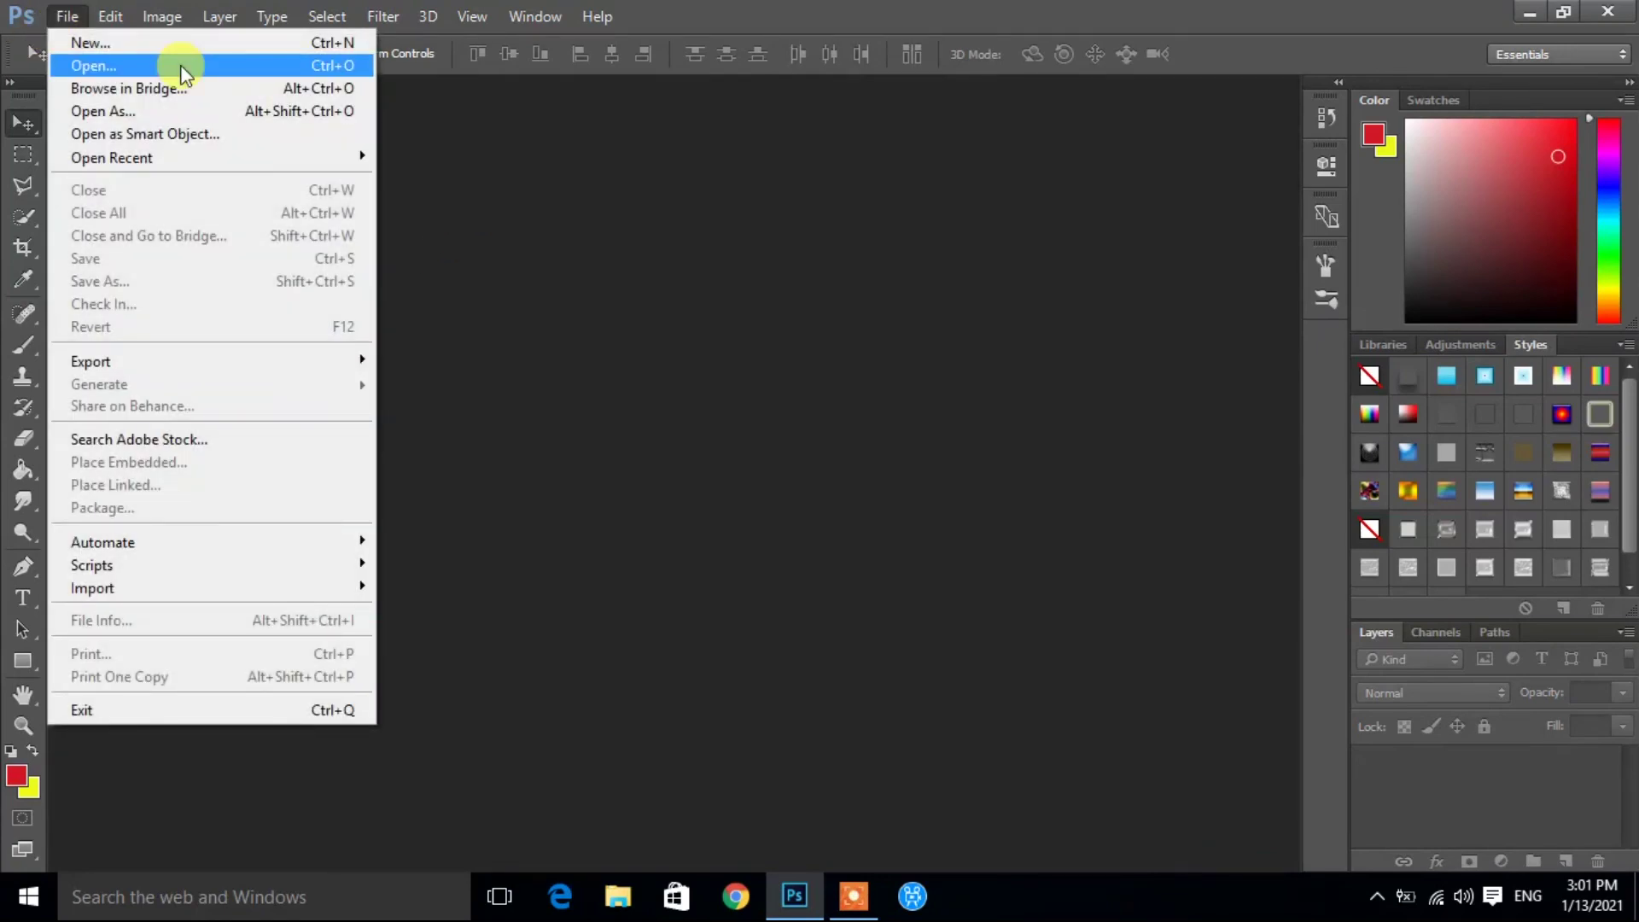
click(181, 66)
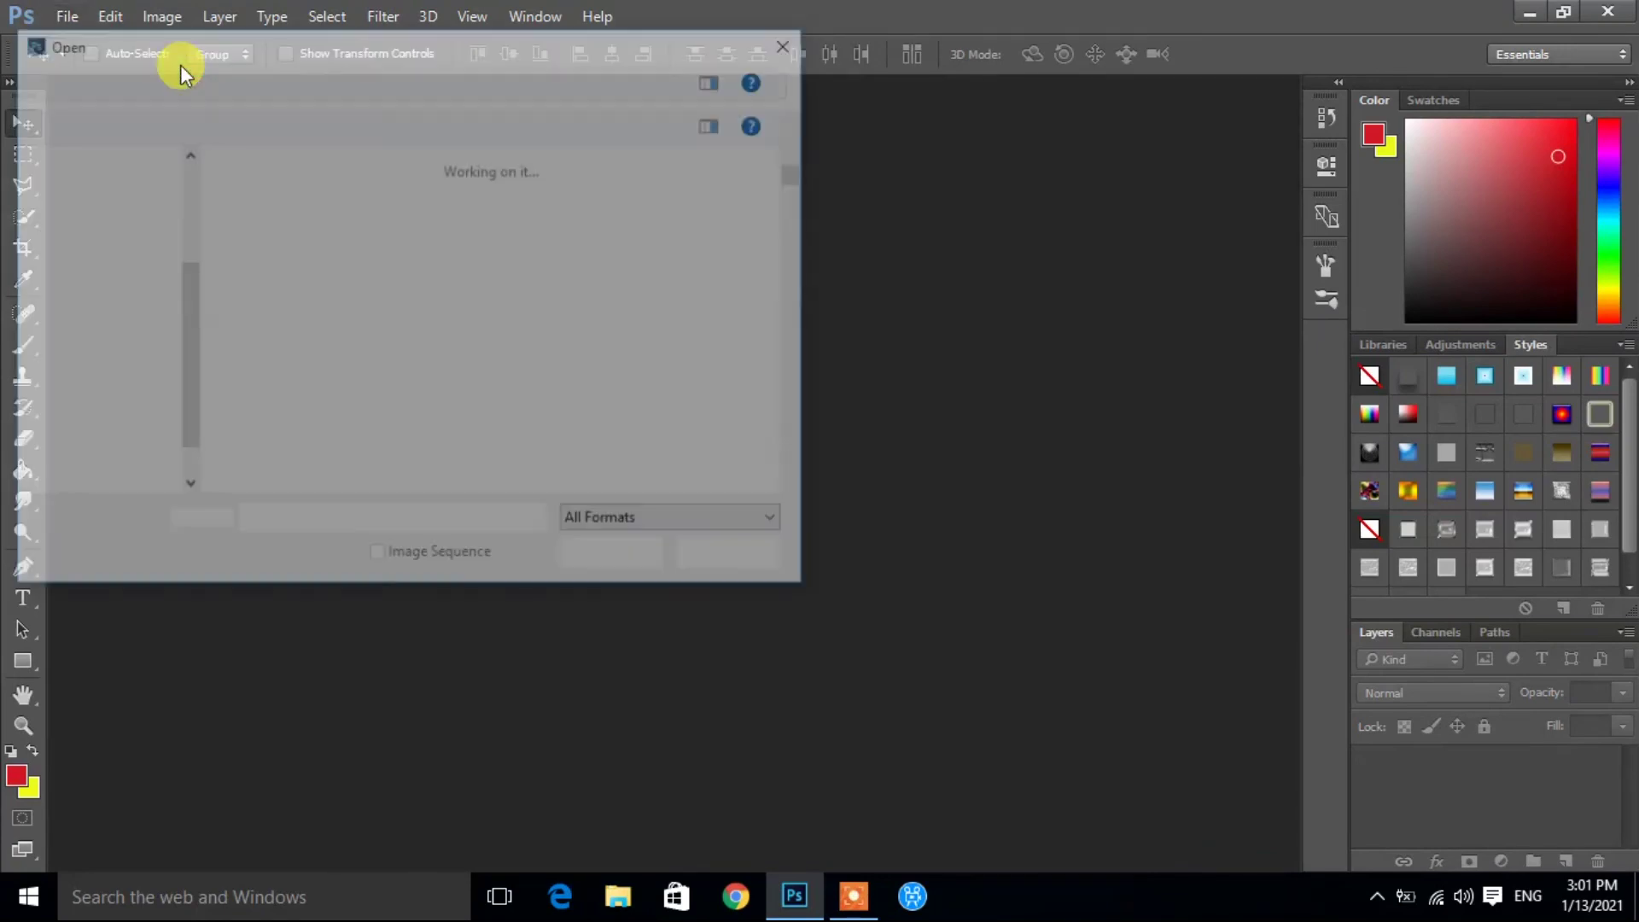
double_click(437, 347)
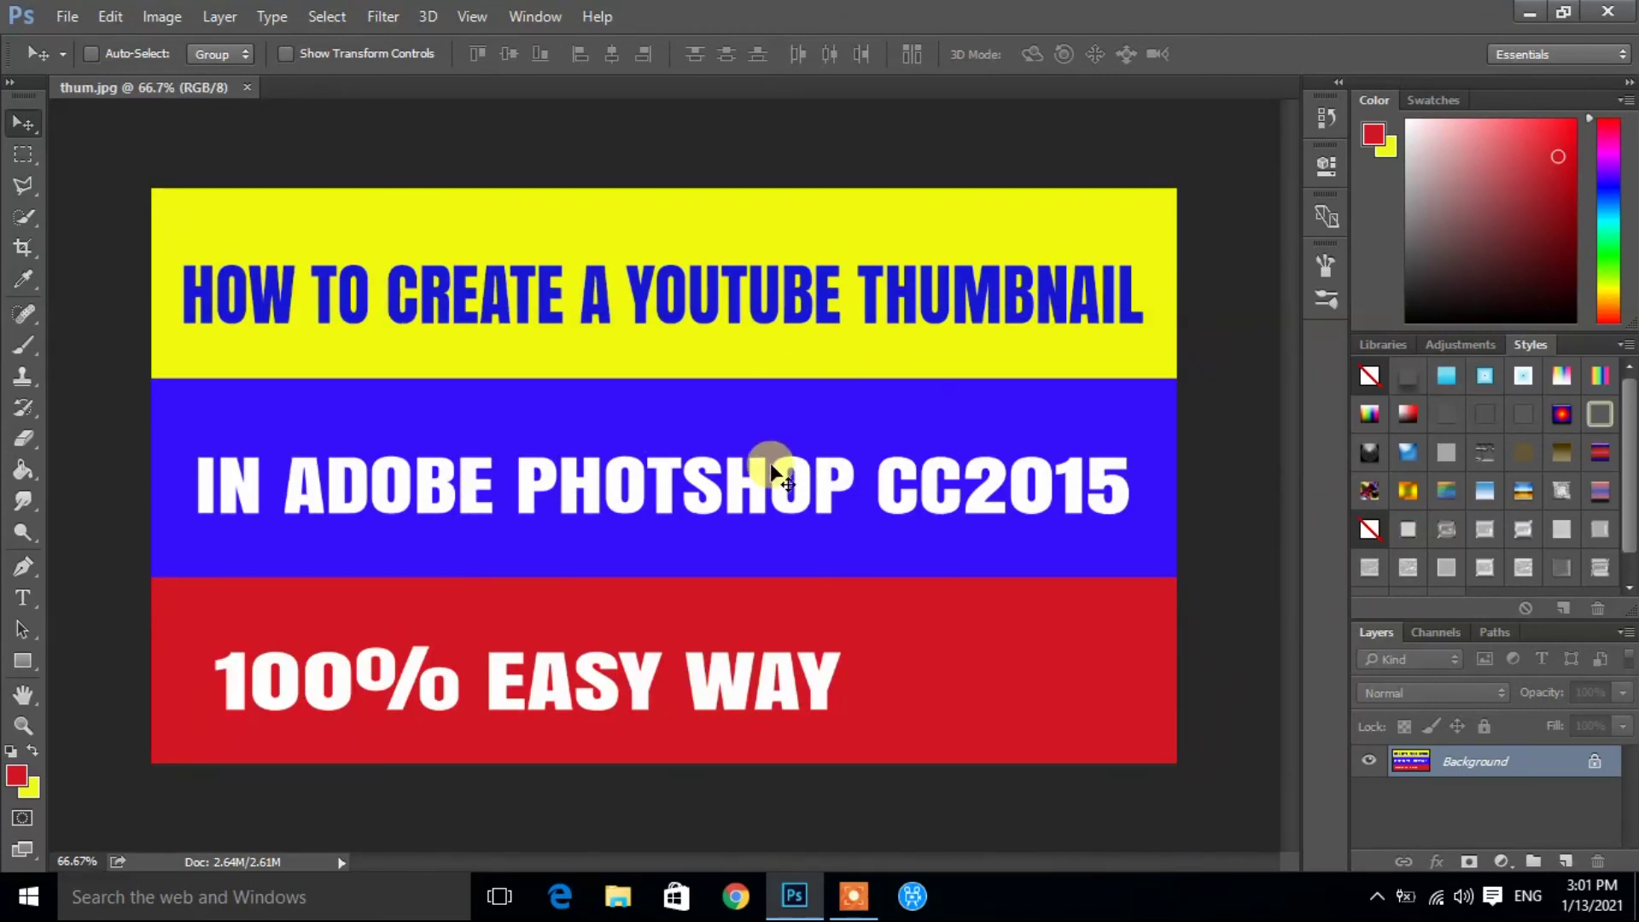
click(246, 88)
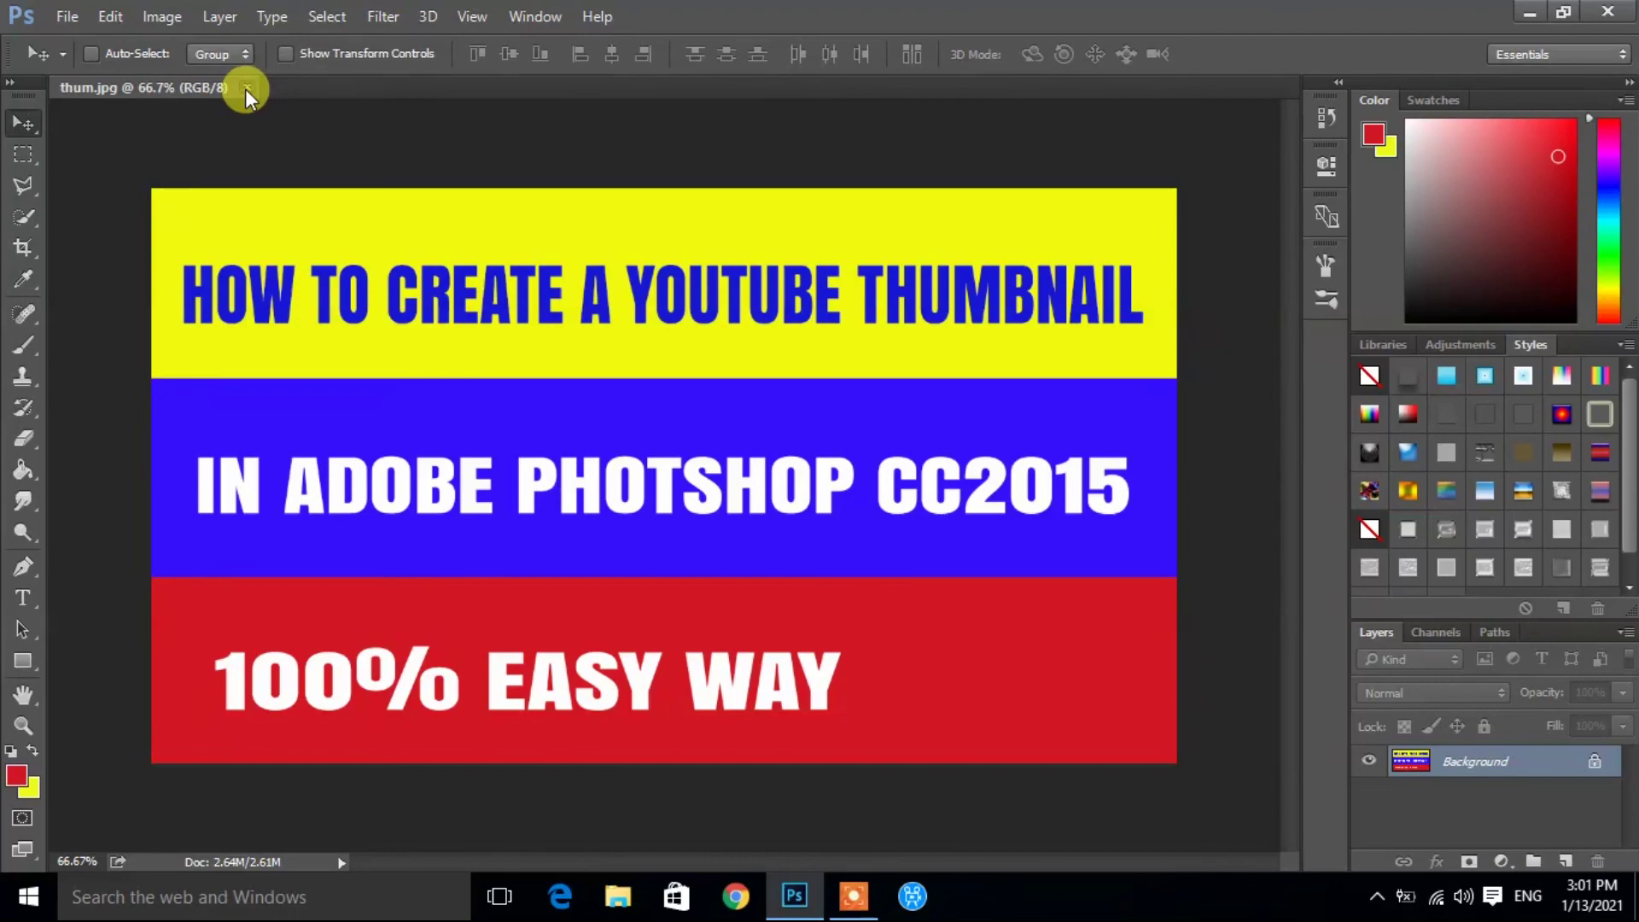